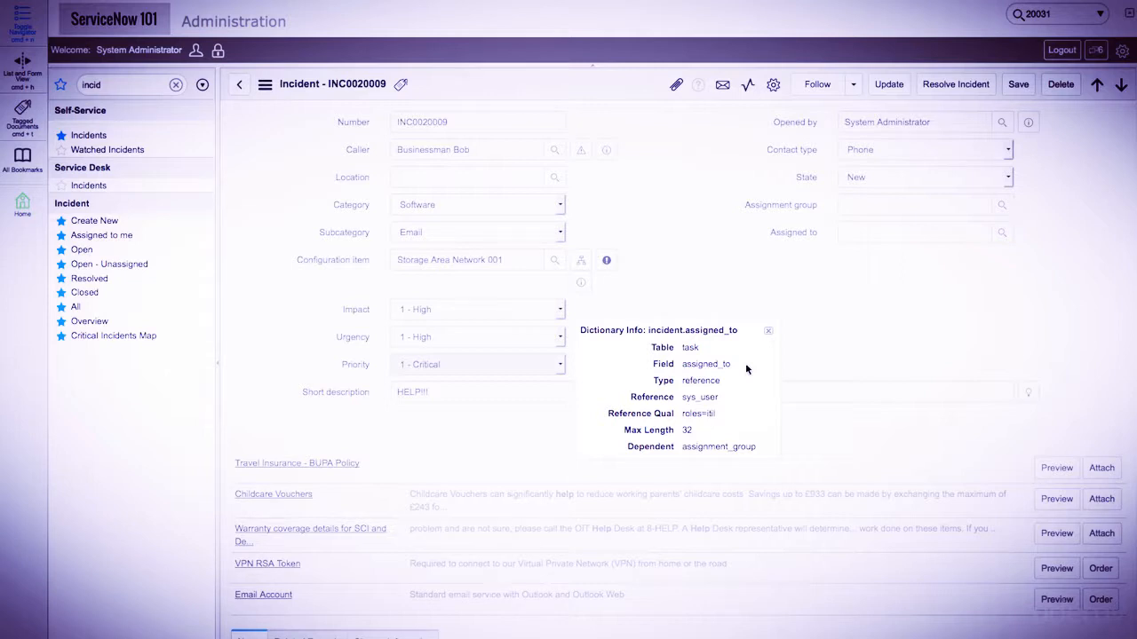
Step: Close the dictionary info for assigned_to and open a configuration option for the incident form's Category field
left_click(767, 331)
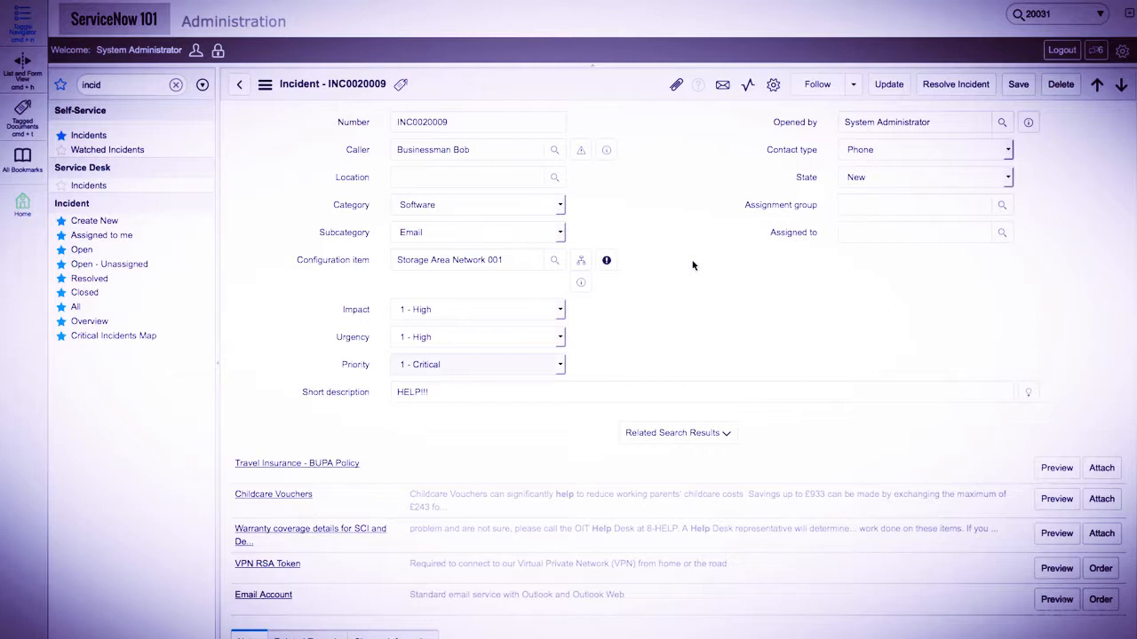
right_click(352, 205)
left_click(413, 232)
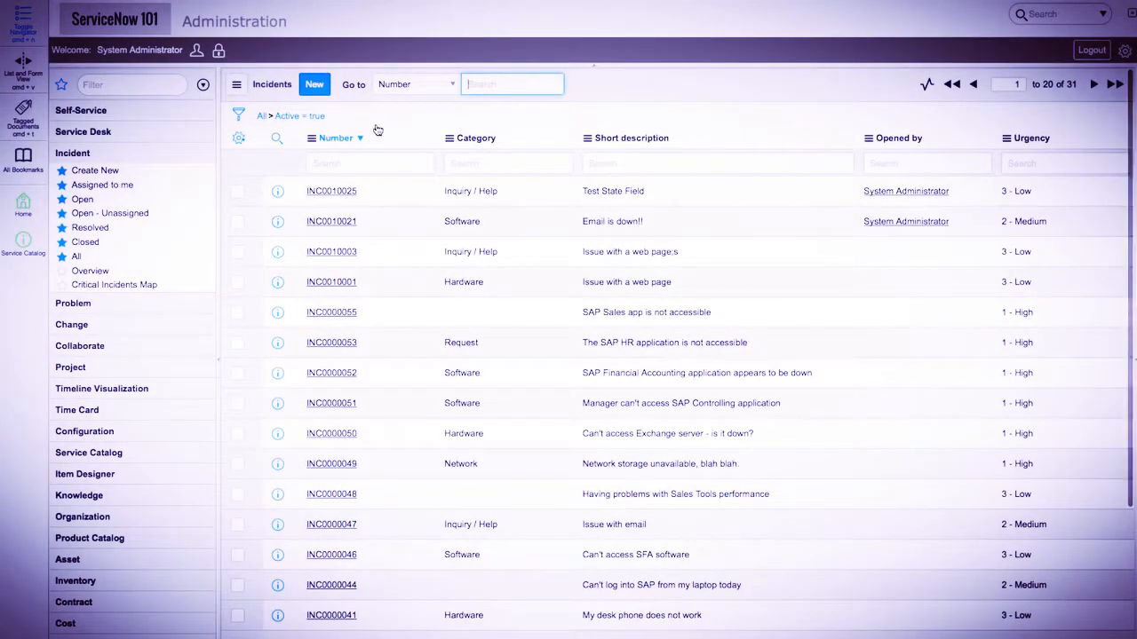
Step: Open the Incident table's configuration from the incident list and open the dictionary entry of its Category column
right_click(330, 140)
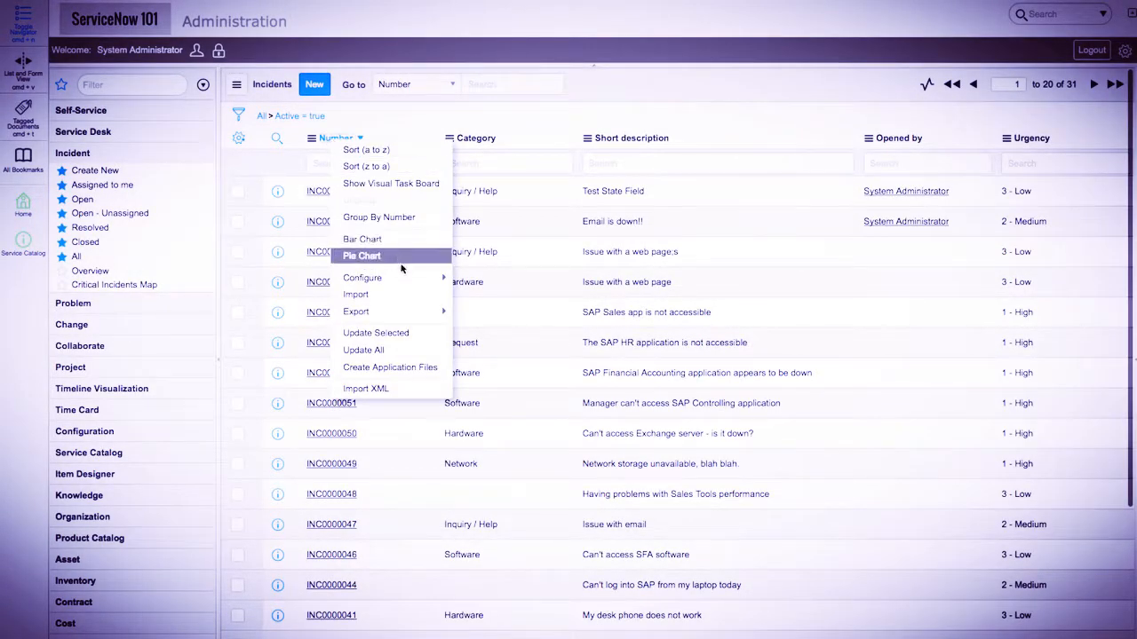
mouse_move(407, 278)
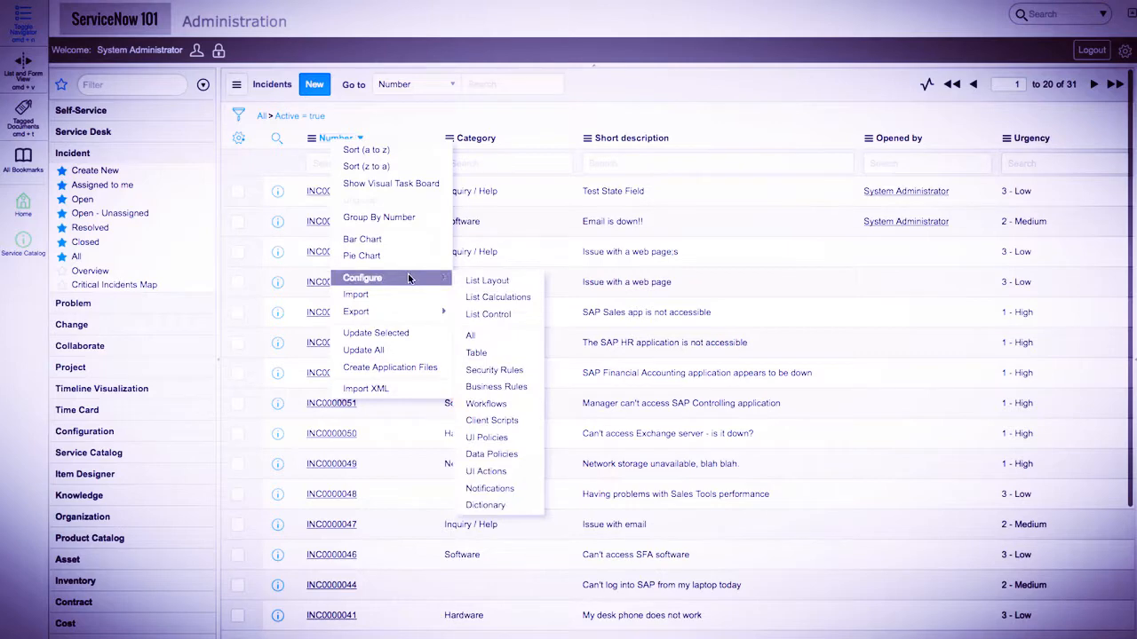
left_click(499, 354)
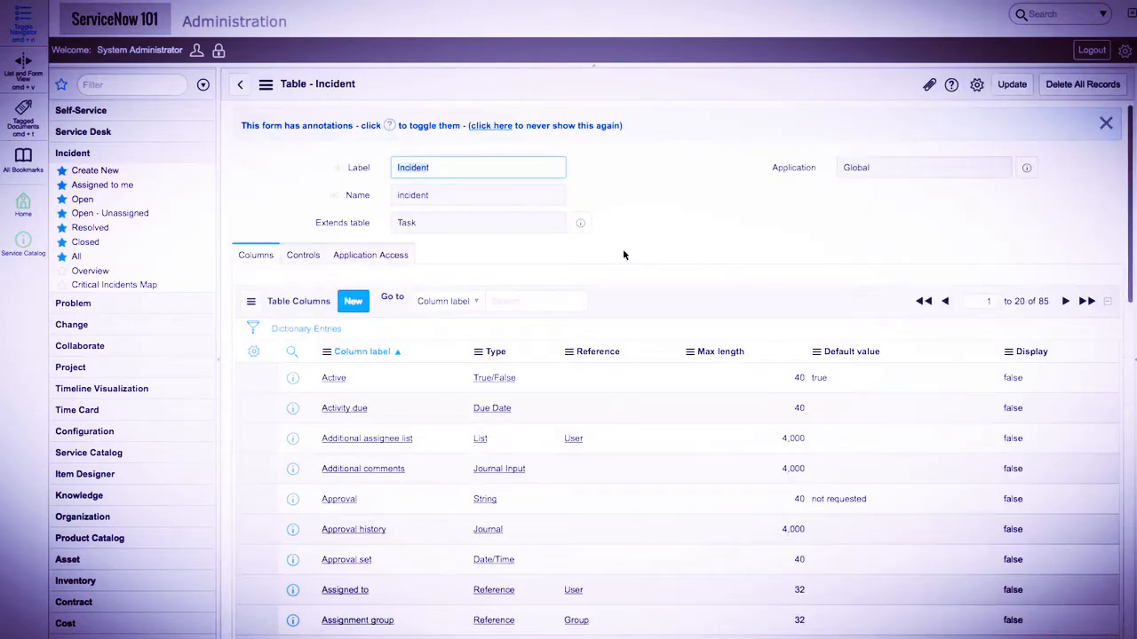
scroll(624, 255, "down", 1)
scroll(623, 255, "down", 6)
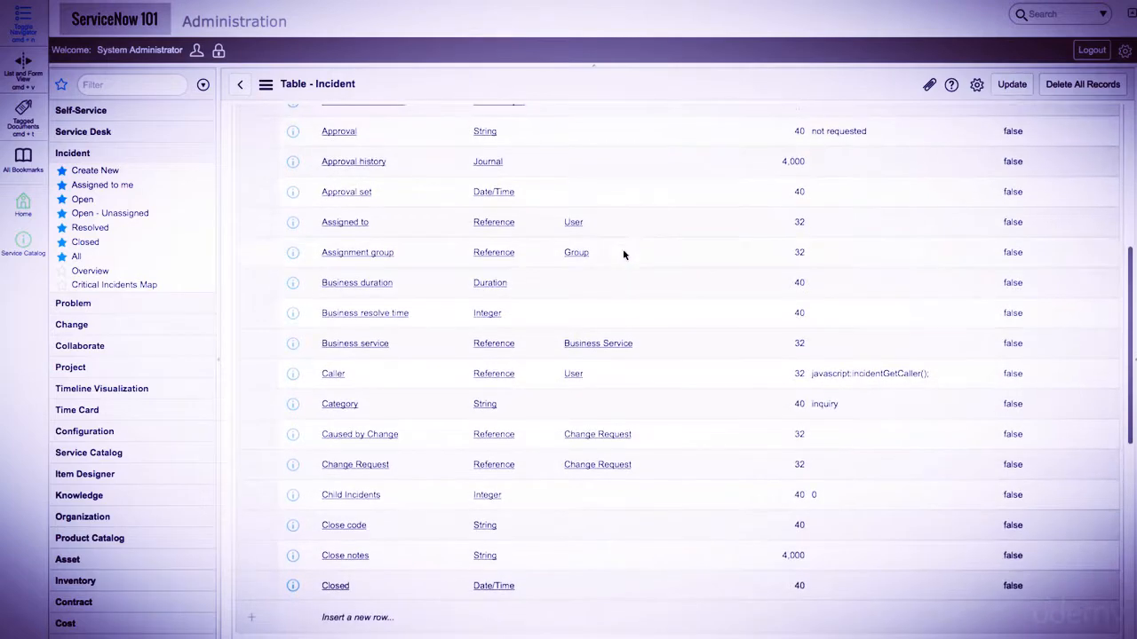
left_click(293, 405)
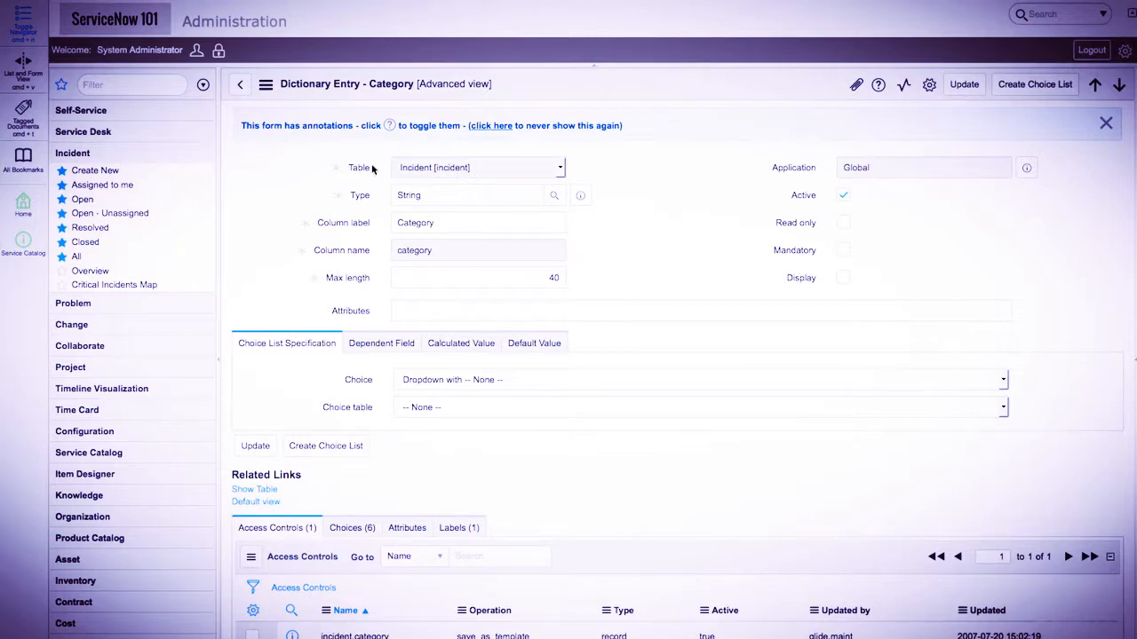
Step: Open the full list of dictionary entries through the navigator with sys_dictionary.list
left_click(151, 86)
type("sys")
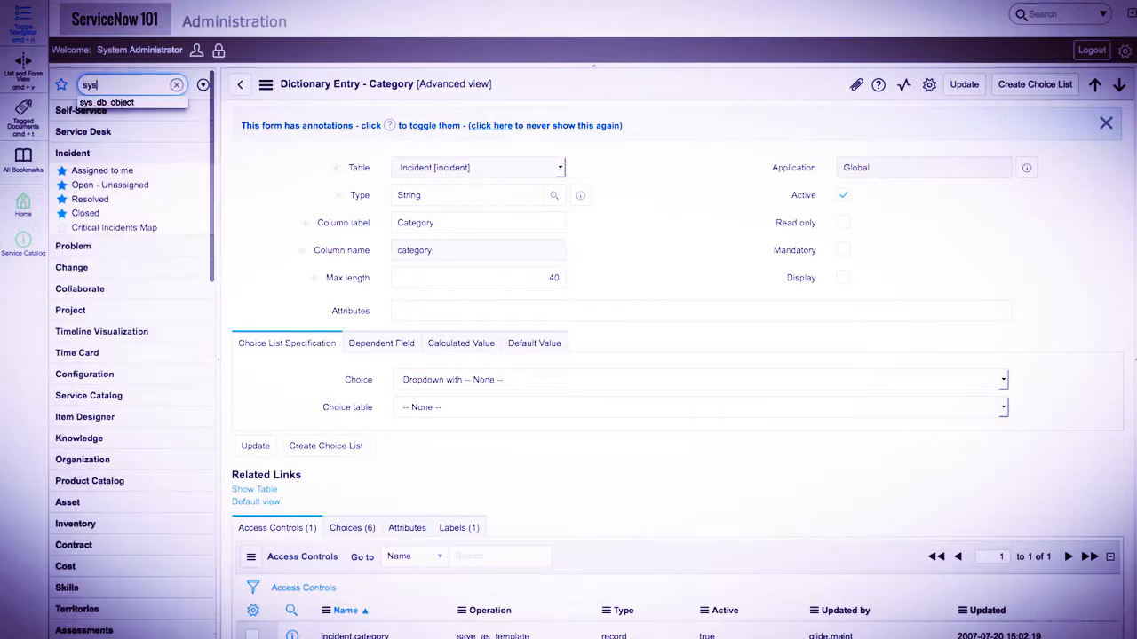
type("_dictionary.list")
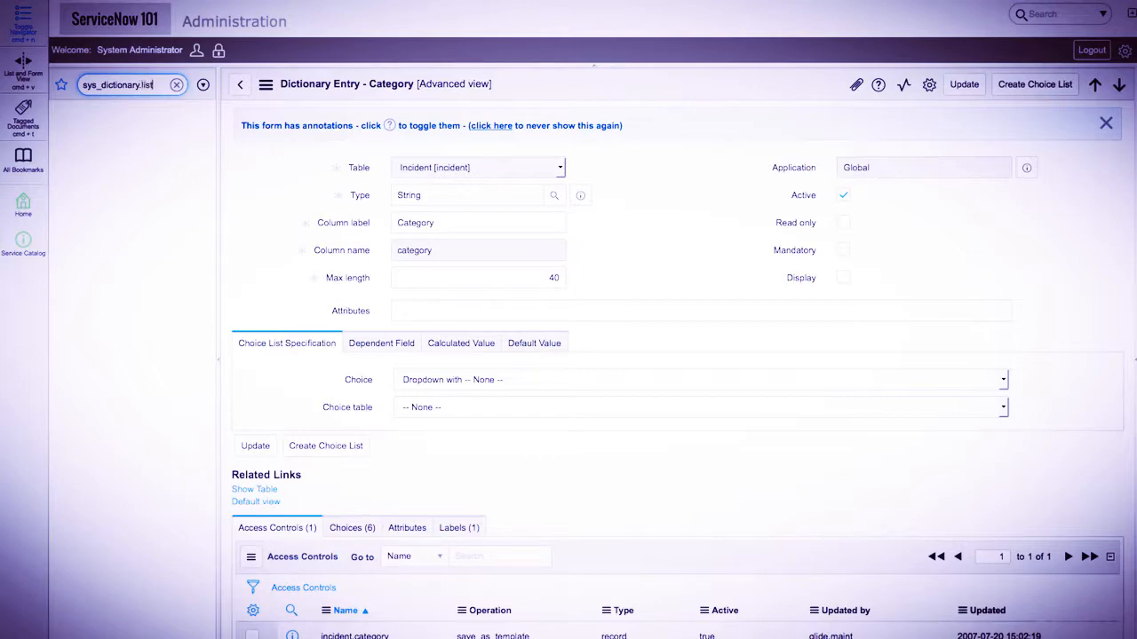
key("Return")
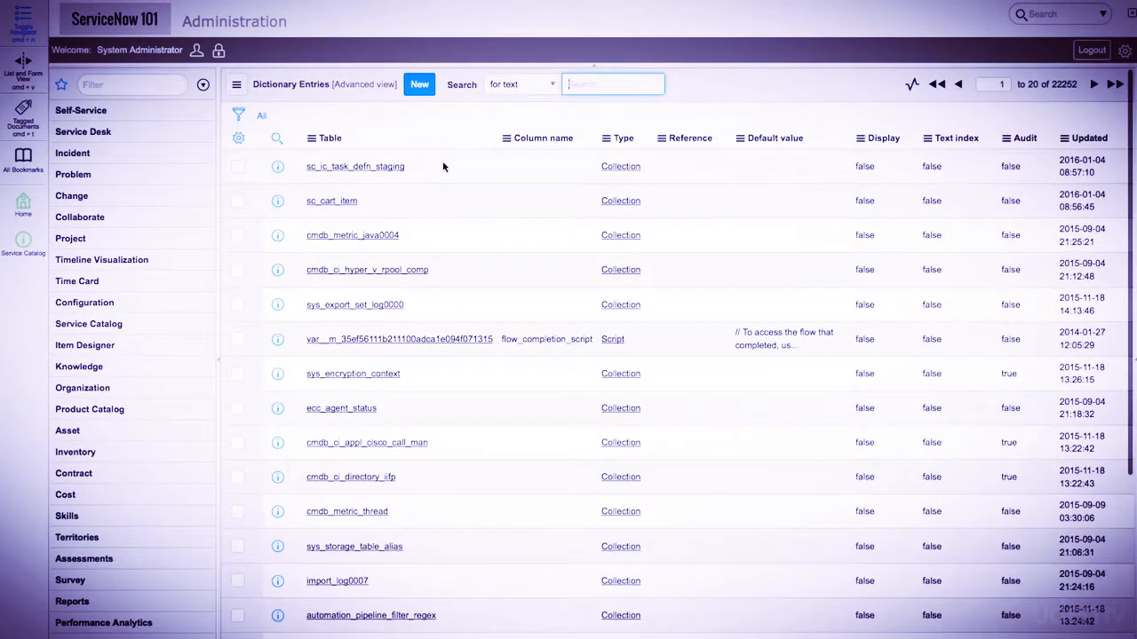
Step: Filter the dictionary entries by table incident and column name category, and open the incident table's entry
left_click(278, 140)
left_click(337, 165)
type("incident")
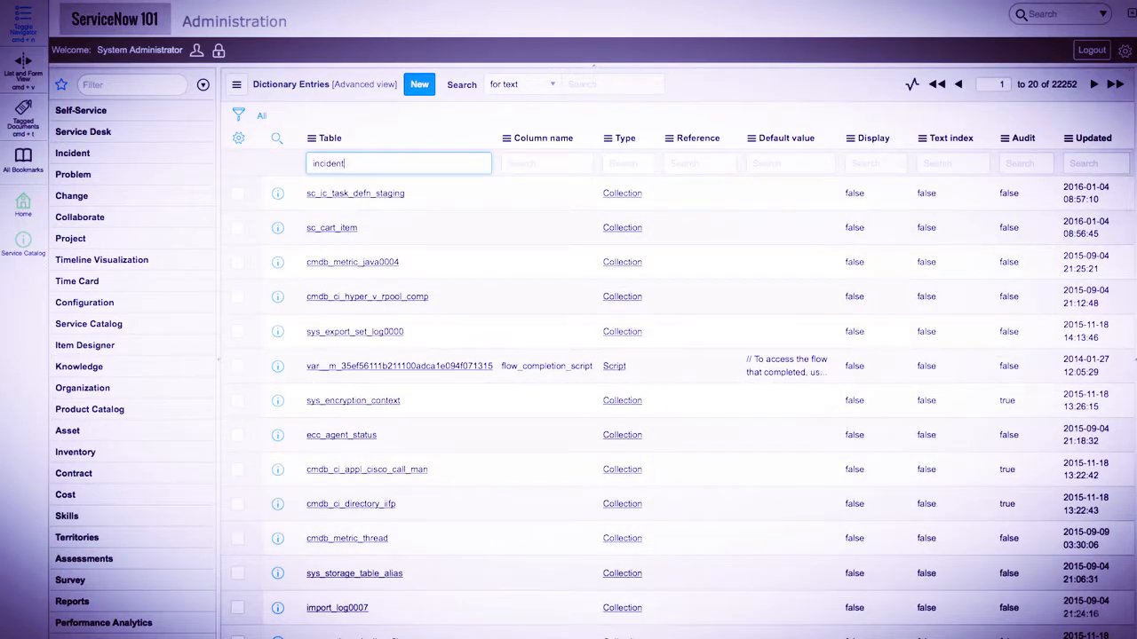
key("Tab")
type("category")
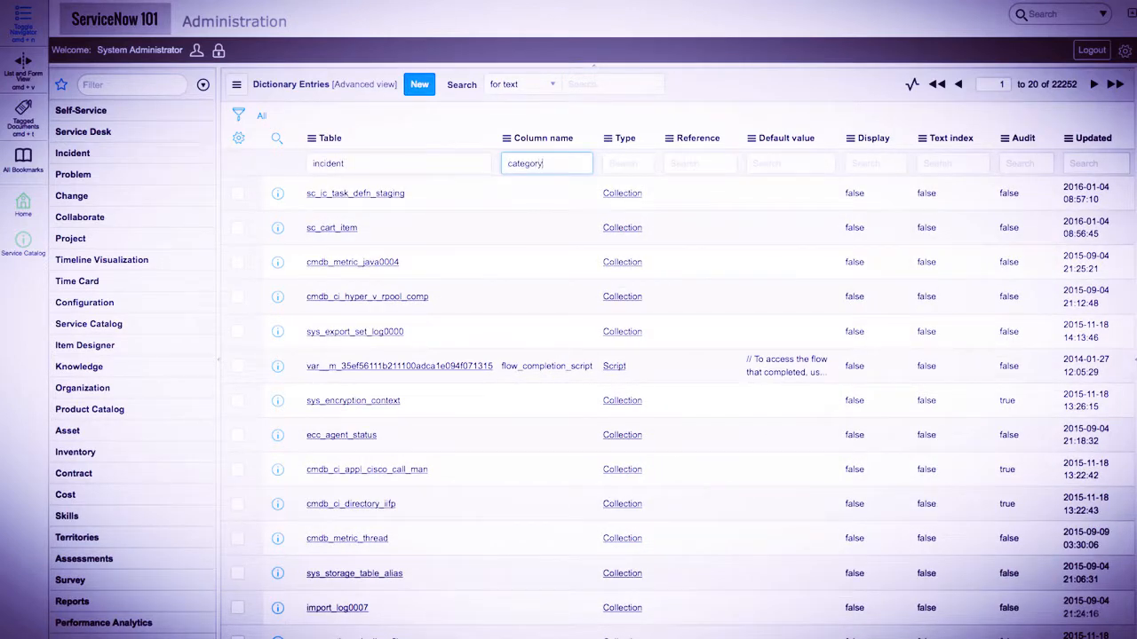
key("Return")
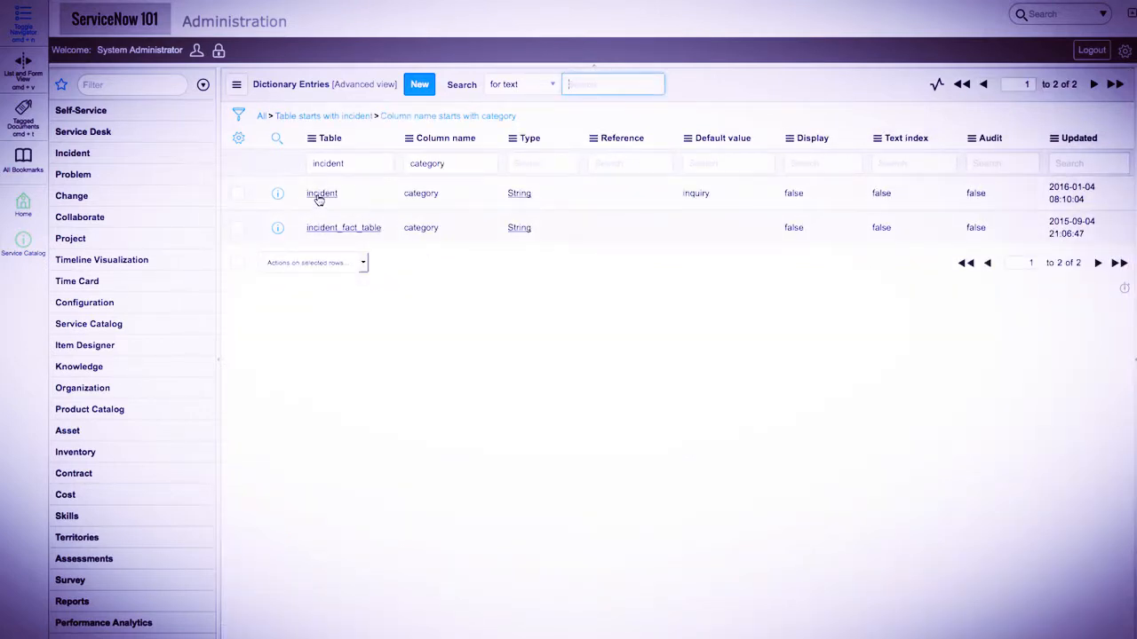
left_click(278, 194)
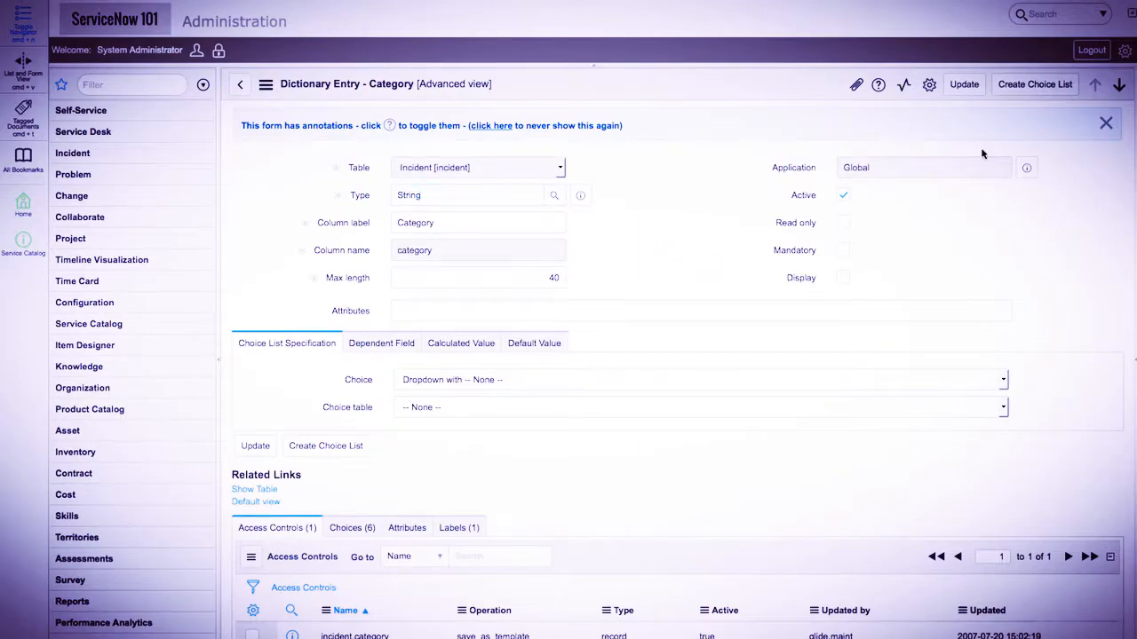
Step: Dismiss the annotations notice and examine the Category entry's general settings and available Choice types
left_click(1106, 123)
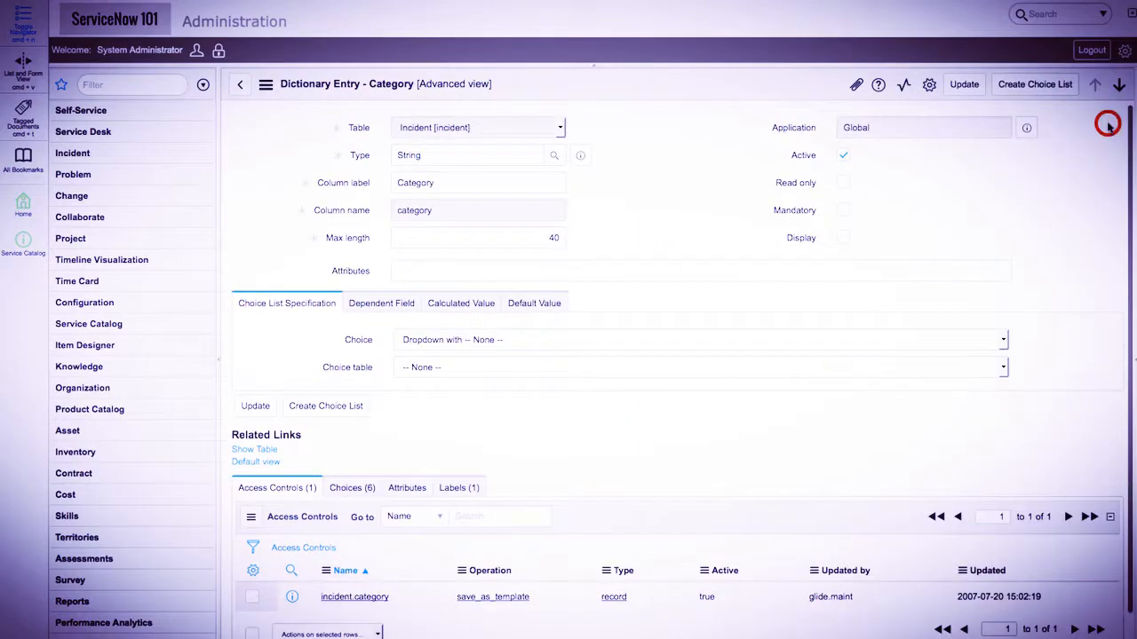
left_click(716, 182)
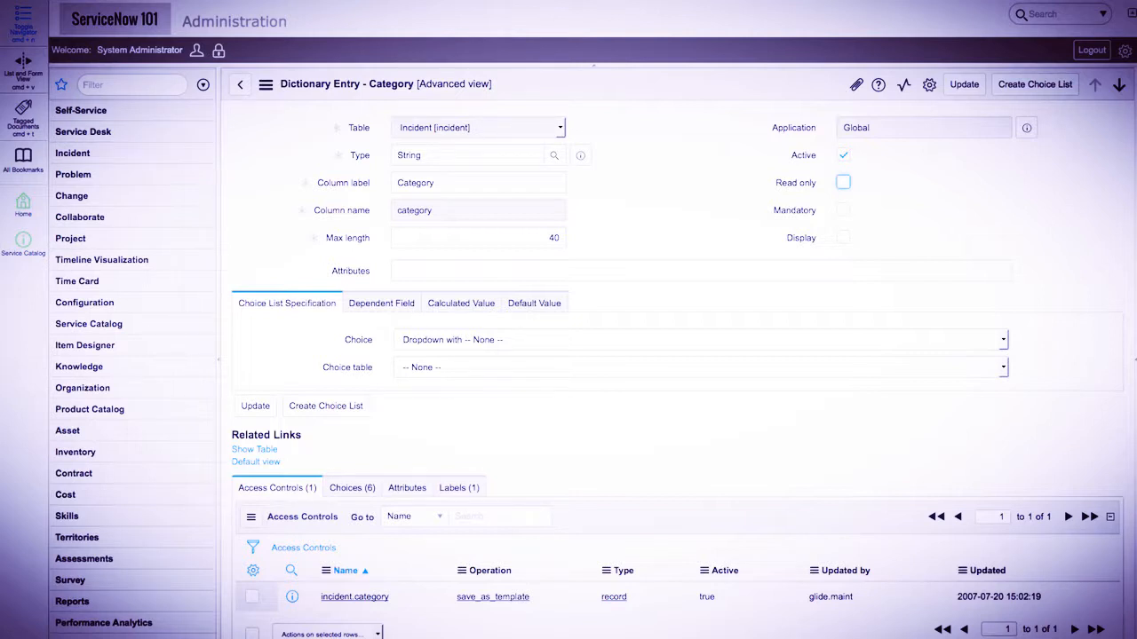
key("Tab")
left_click(734, 297)
left_click(439, 348)
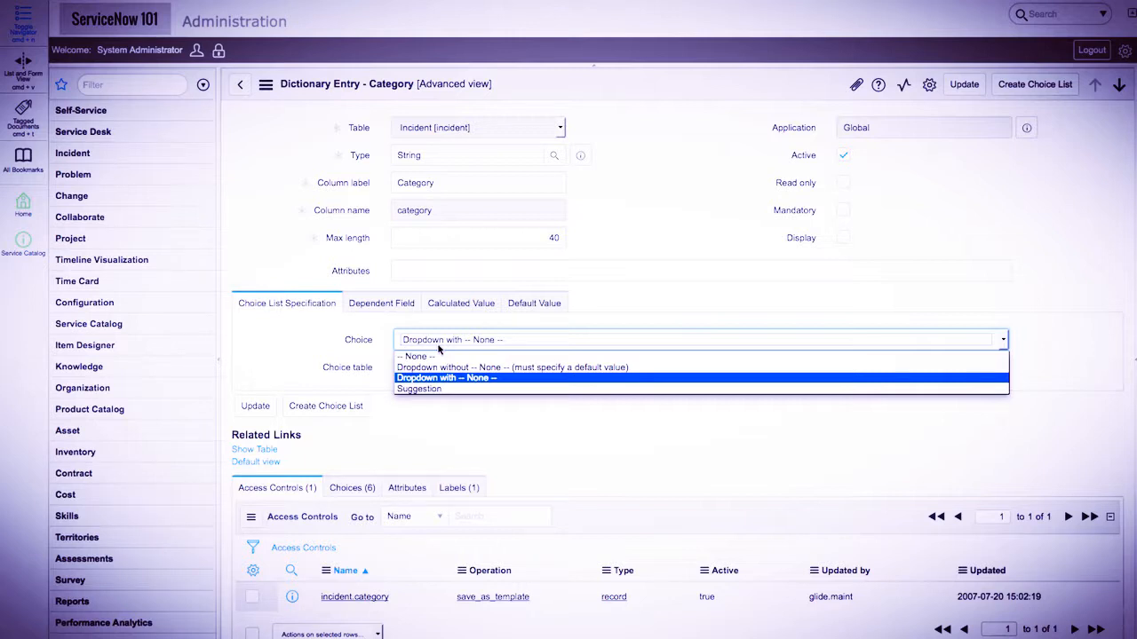
left_click(283, 277)
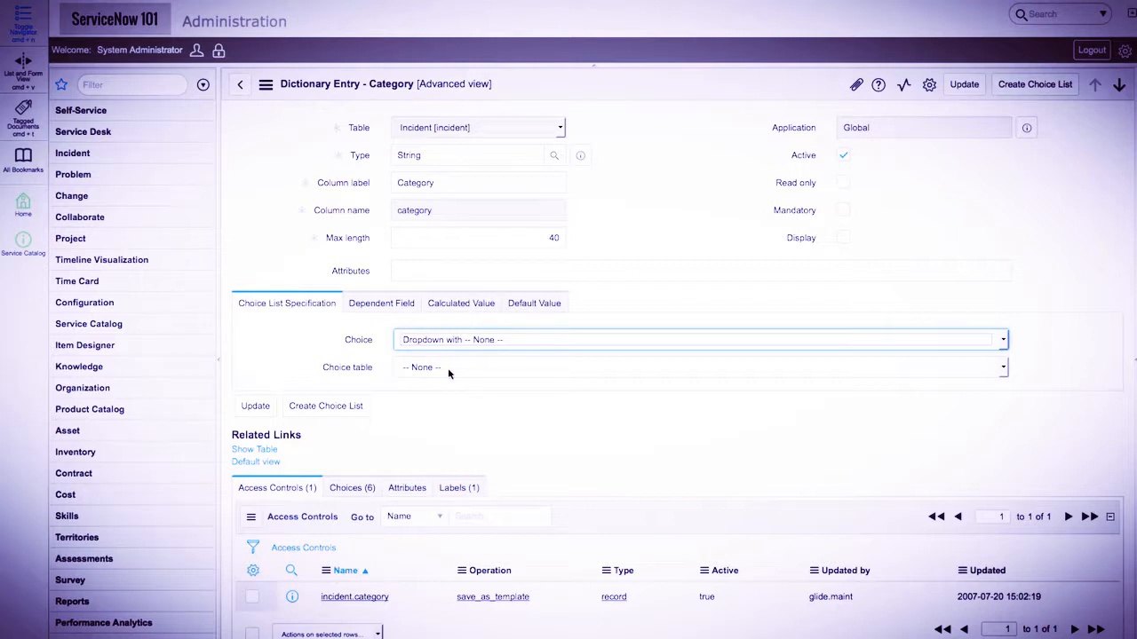
Step: Examine the Category entry's dependent field, calculated value and default value settings
left_click(397, 304)
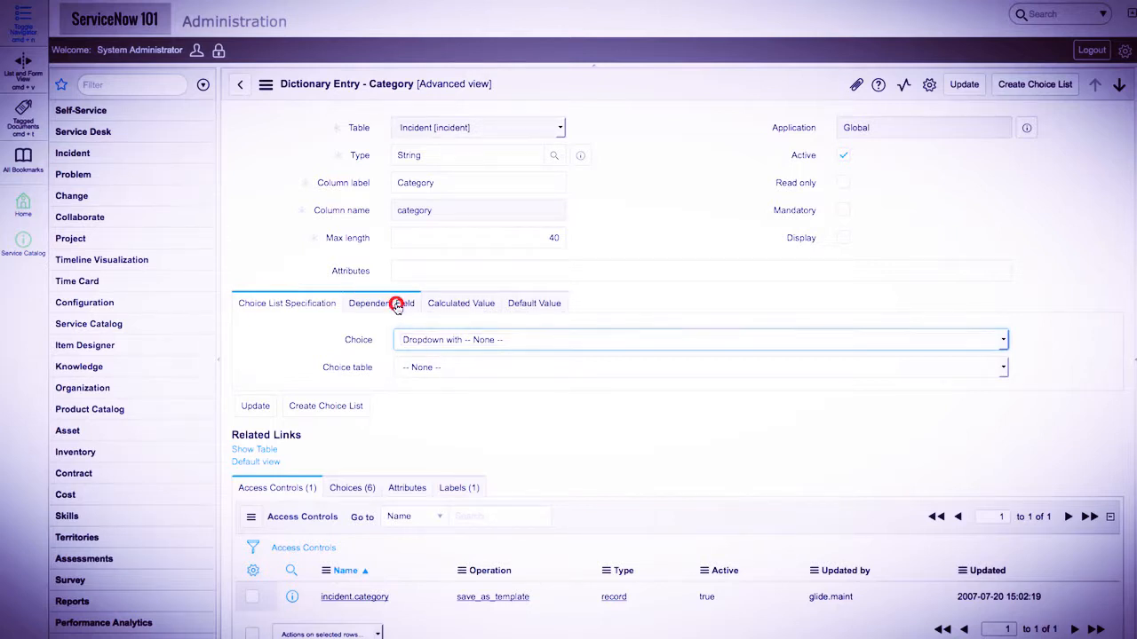
left_click(455, 308)
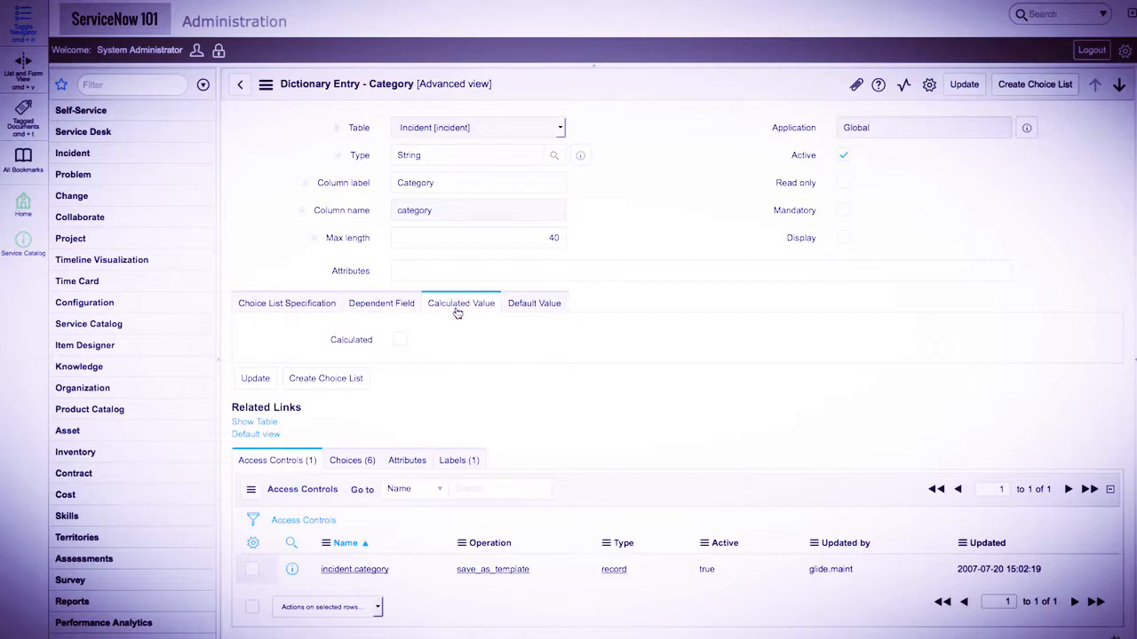
left_click(511, 311)
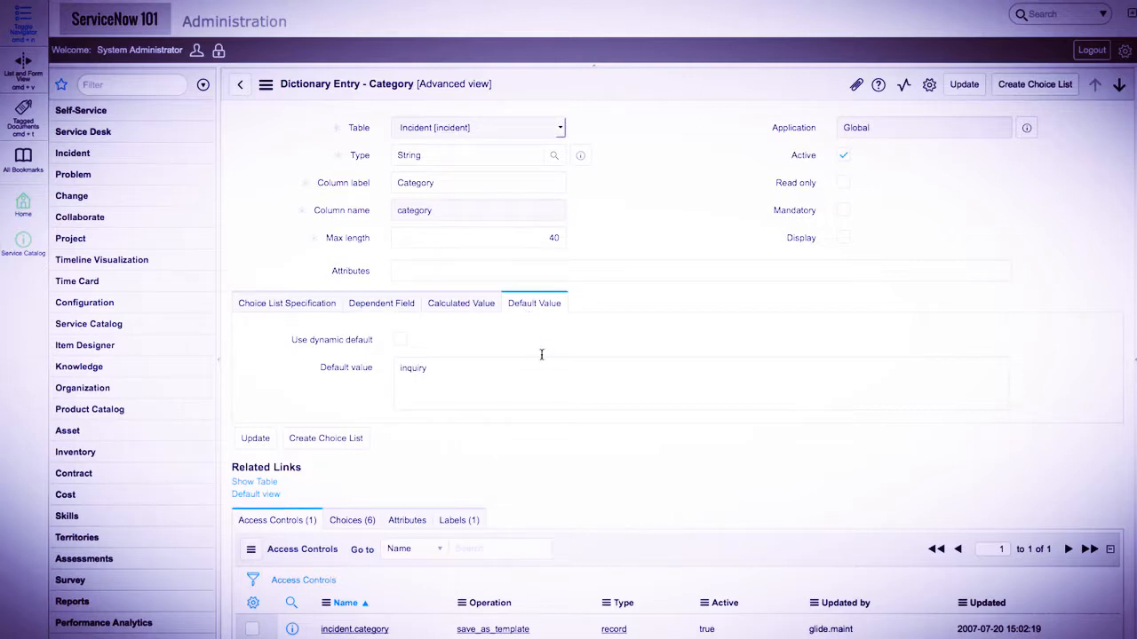
left_click(506, 468)
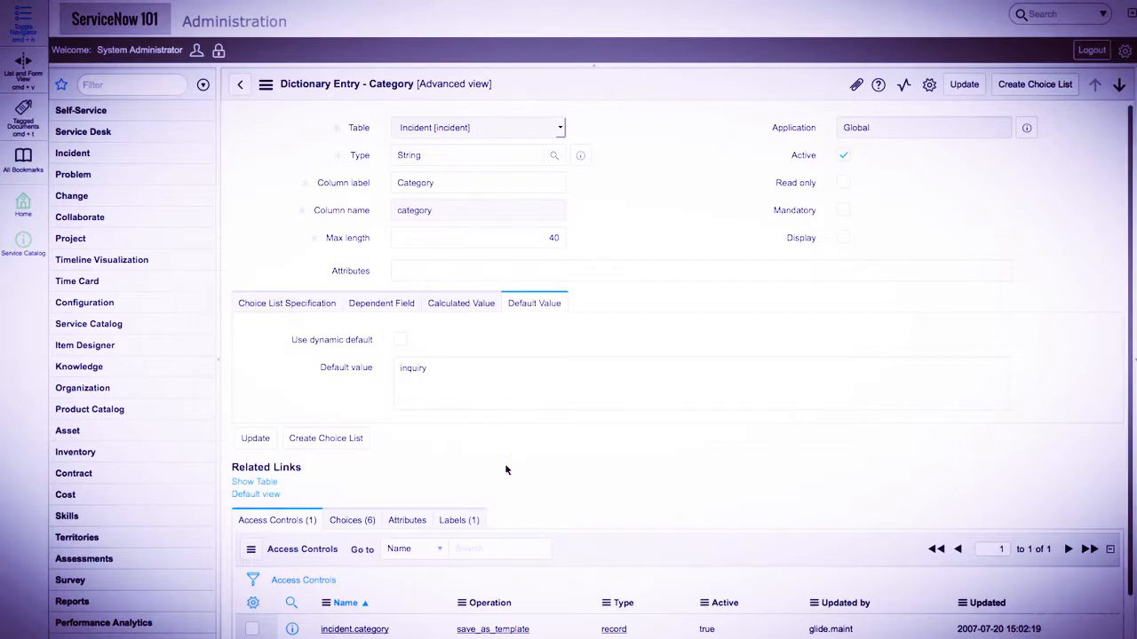
Step: Review the Category entry's related lists of choices, attributes and labels
scroll(506, 468, "down", 1)
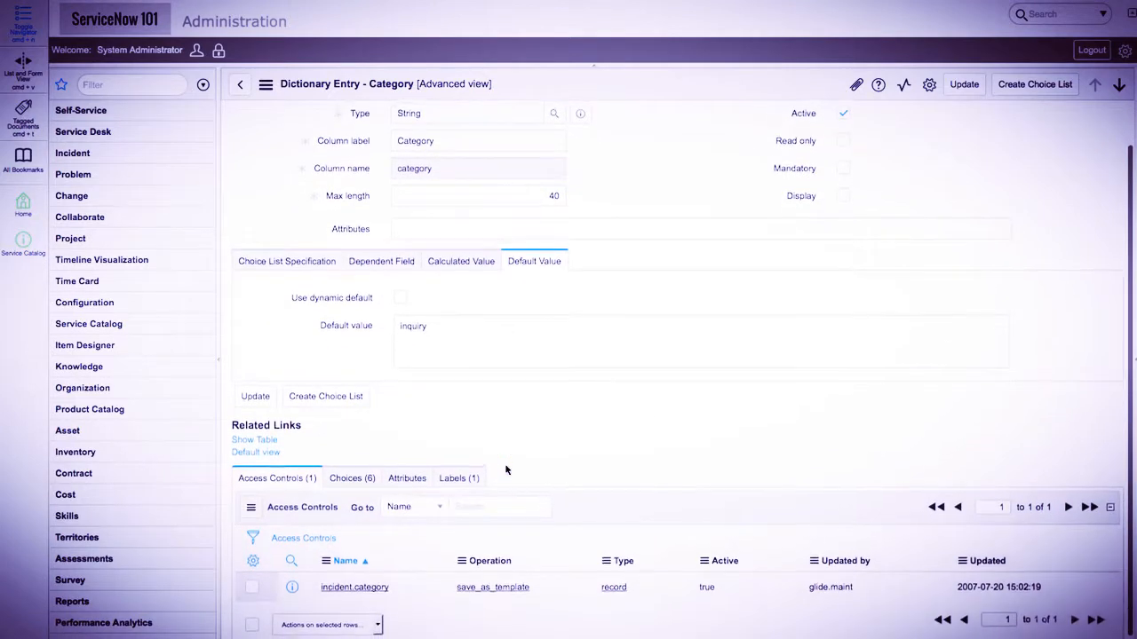
scroll(506, 470, "down", 1)
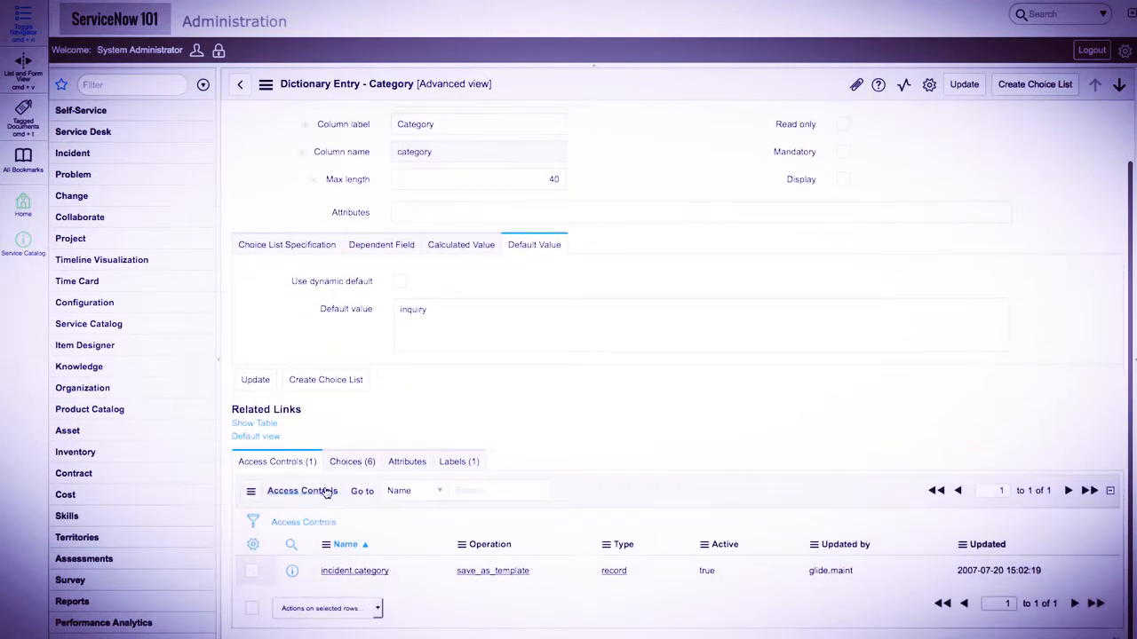
left_click(352, 466)
scroll(353, 468, "down", 5)
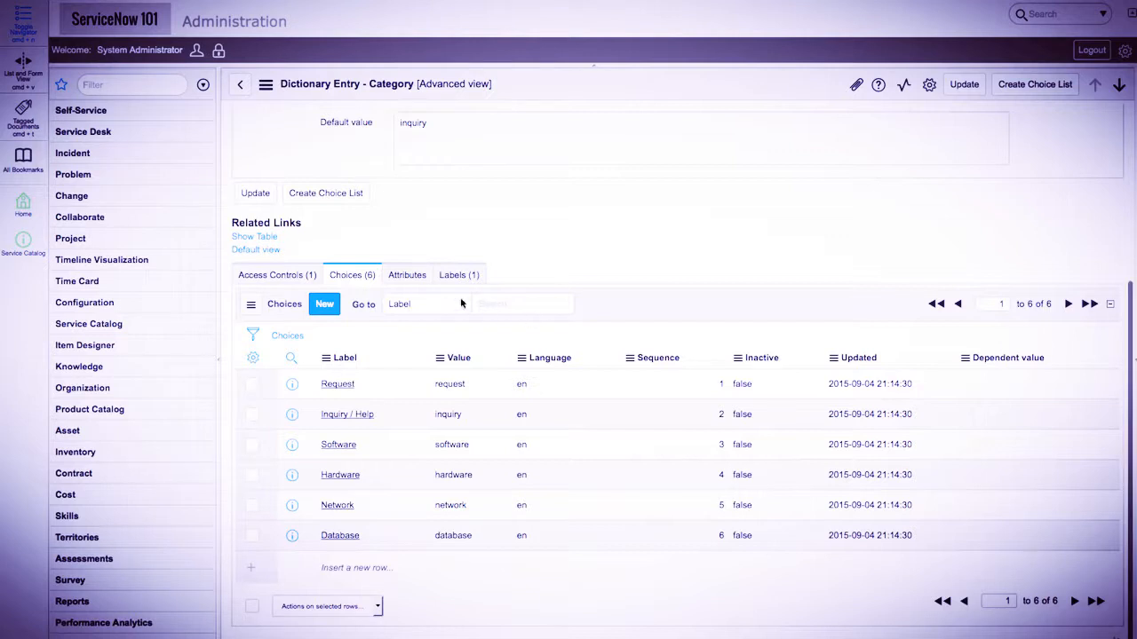
left_click(414, 278)
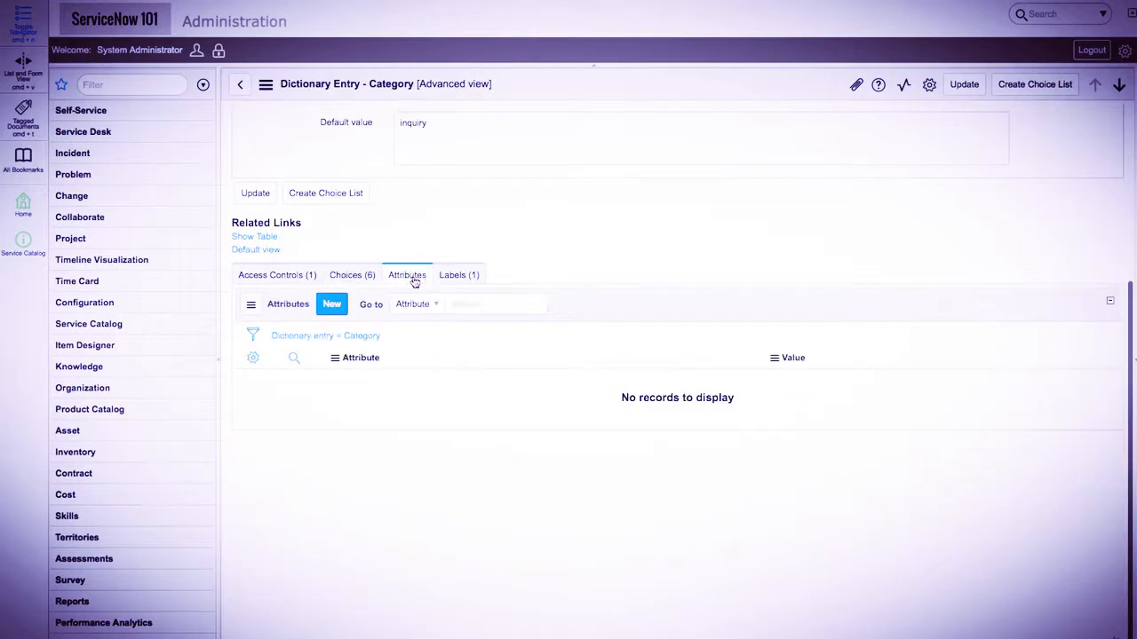
left_click(463, 278)
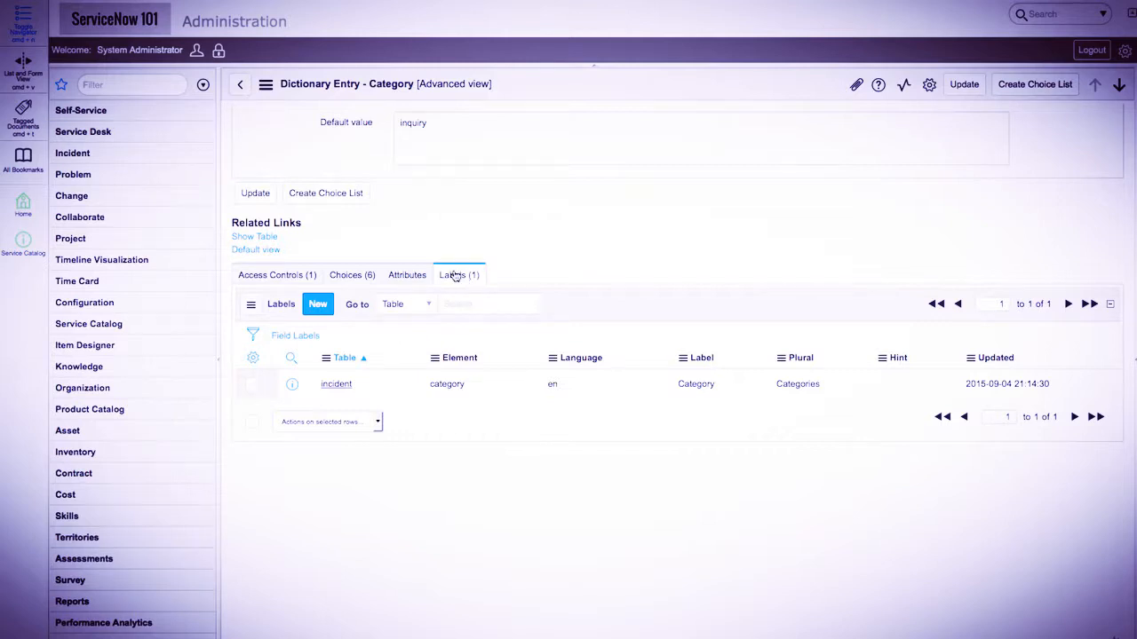
left_click(352, 275)
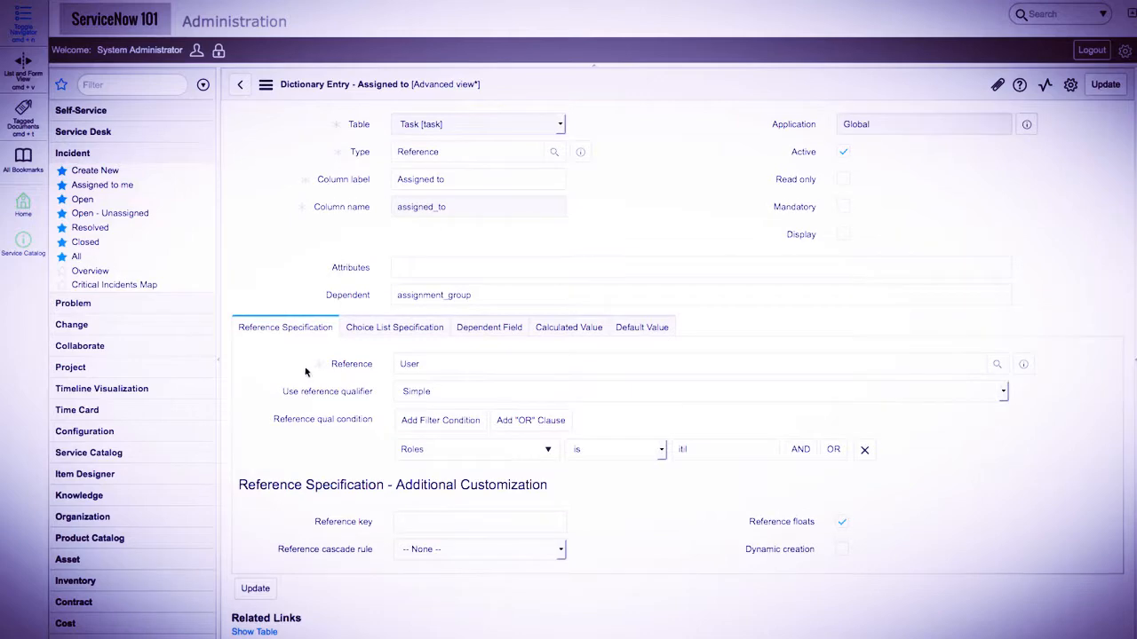
Step: Examine the Assigned to entry's reference table and the available reference qualifier types
left_click(441, 363)
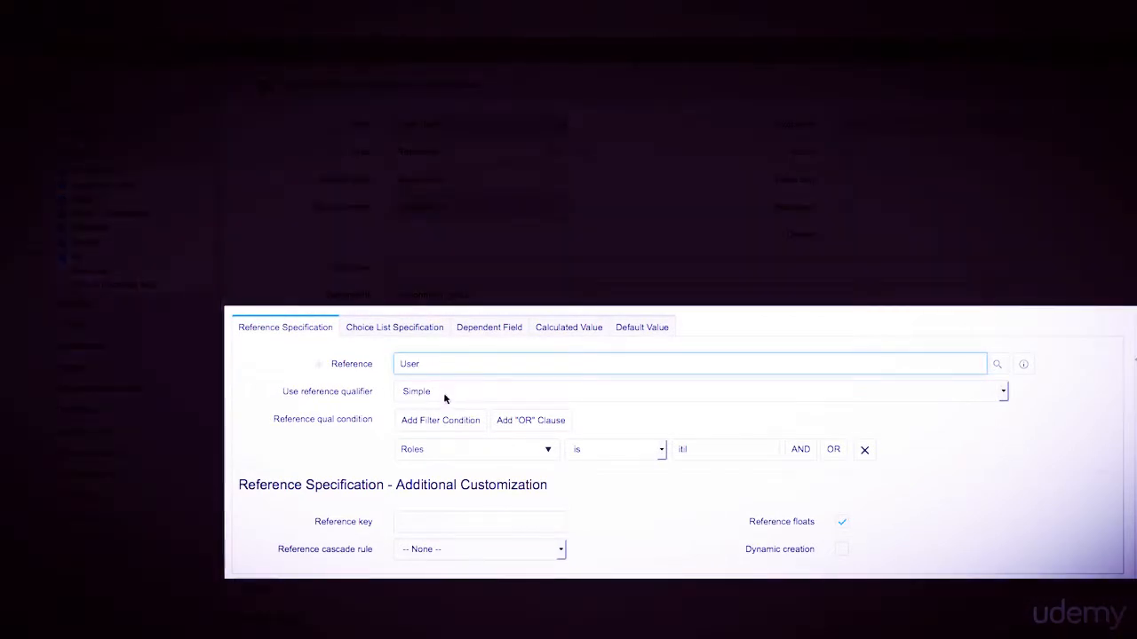
left_click(445, 396)
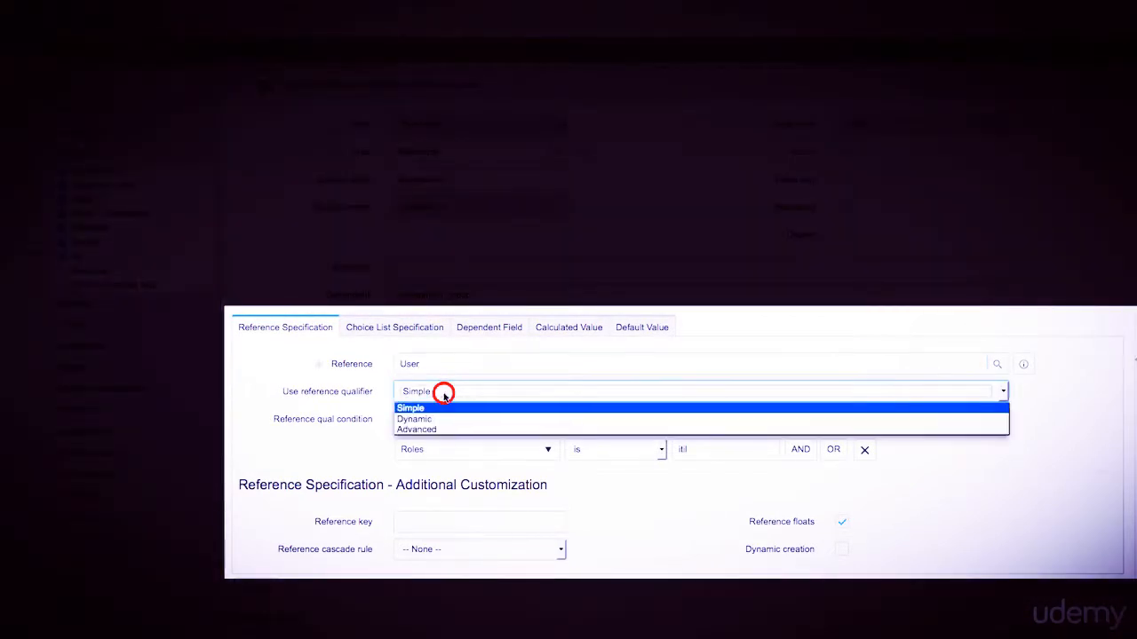
left_click(312, 417)
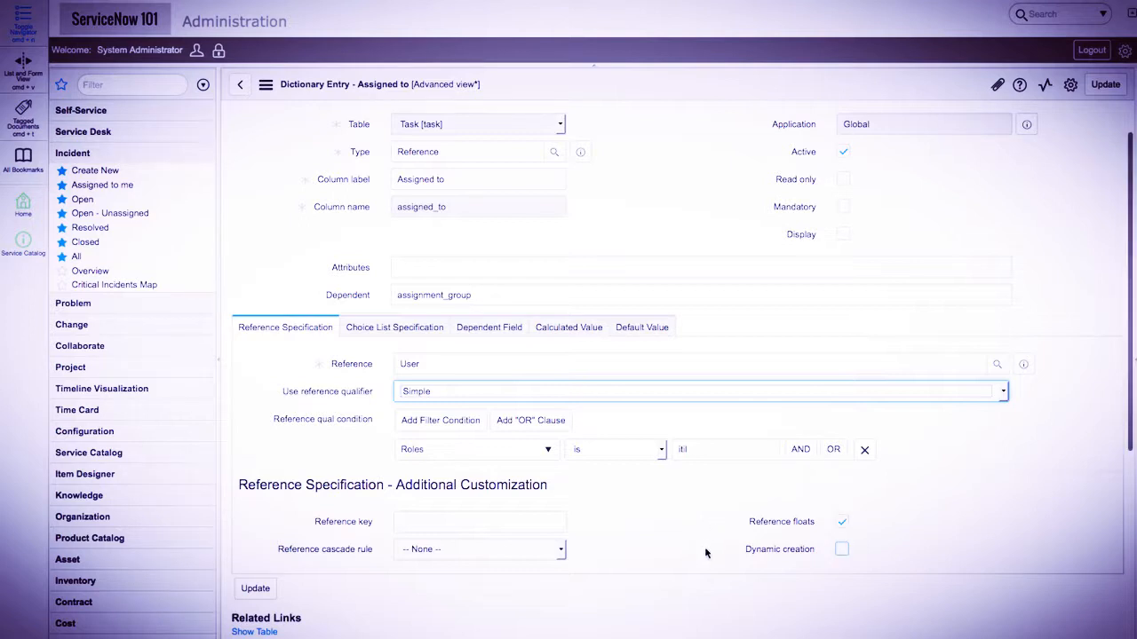
Step: Review the Assigned to entry's choice list, dependent field and default value settings, and its labels and dictionary overrides
scroll(706, 554, "down", 1)
scroll(706, 553, "down", 1)
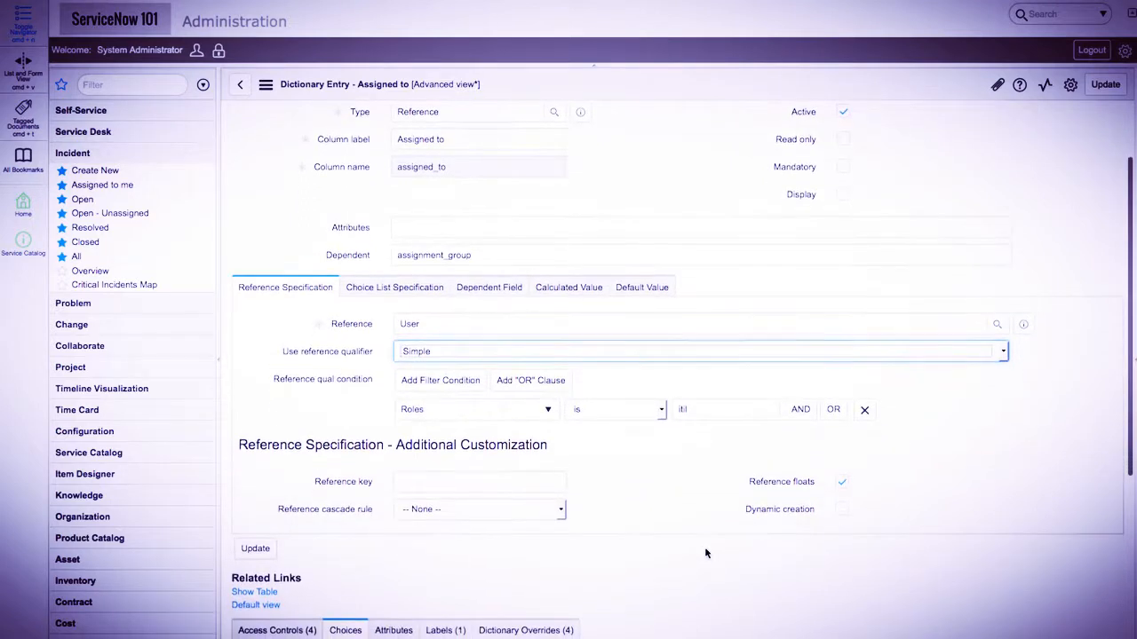
left_click(406, 288)
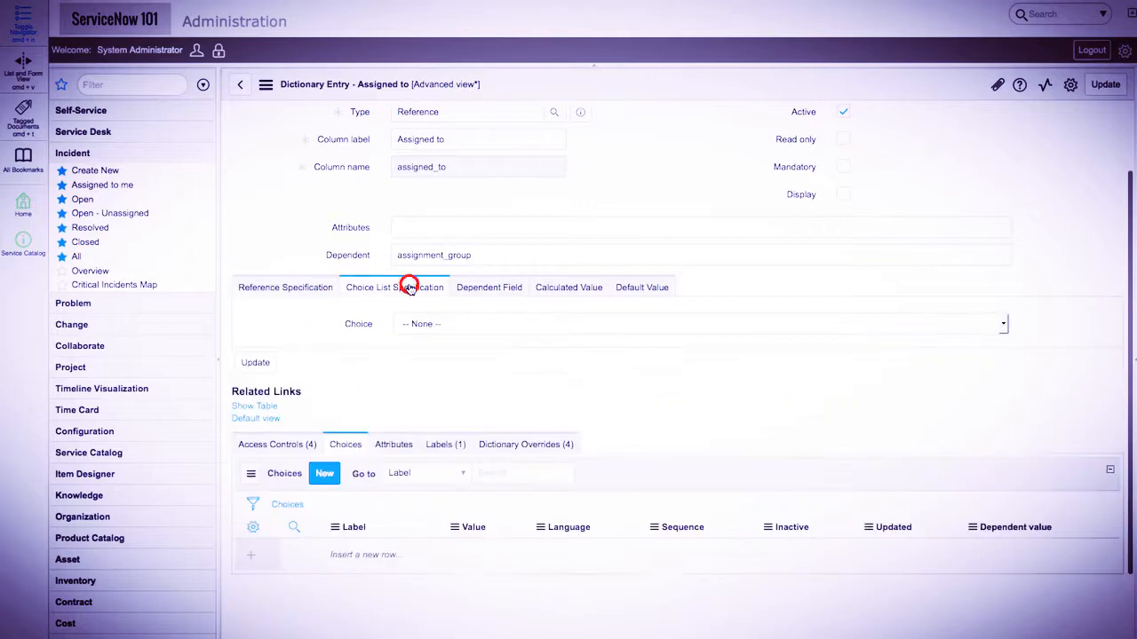
left_click(494, 294)
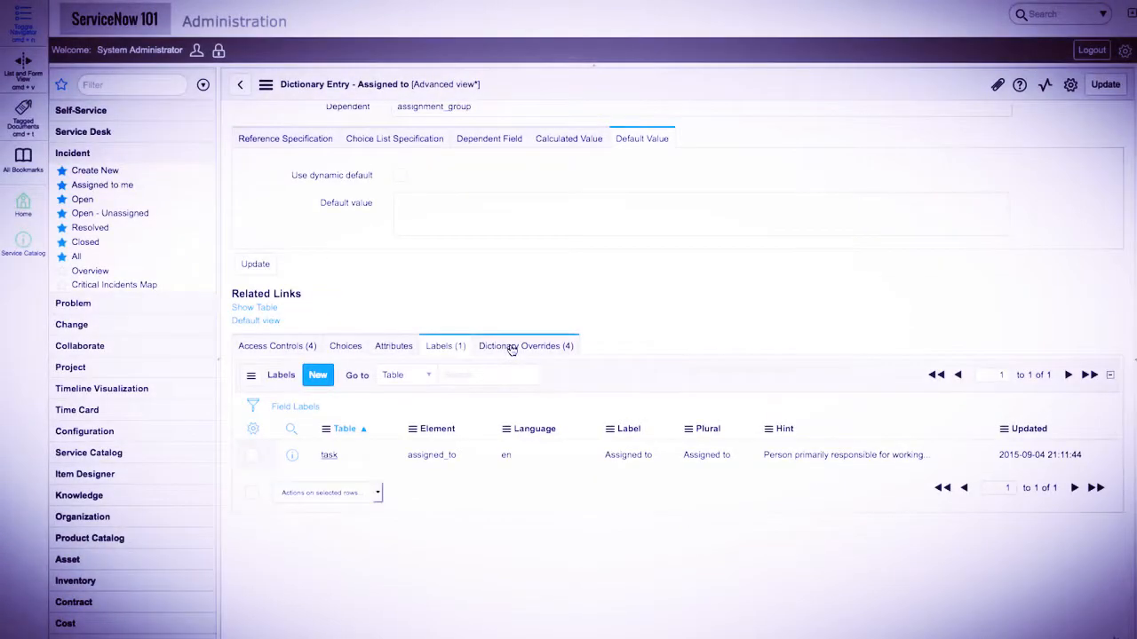
left_click(511, 348)
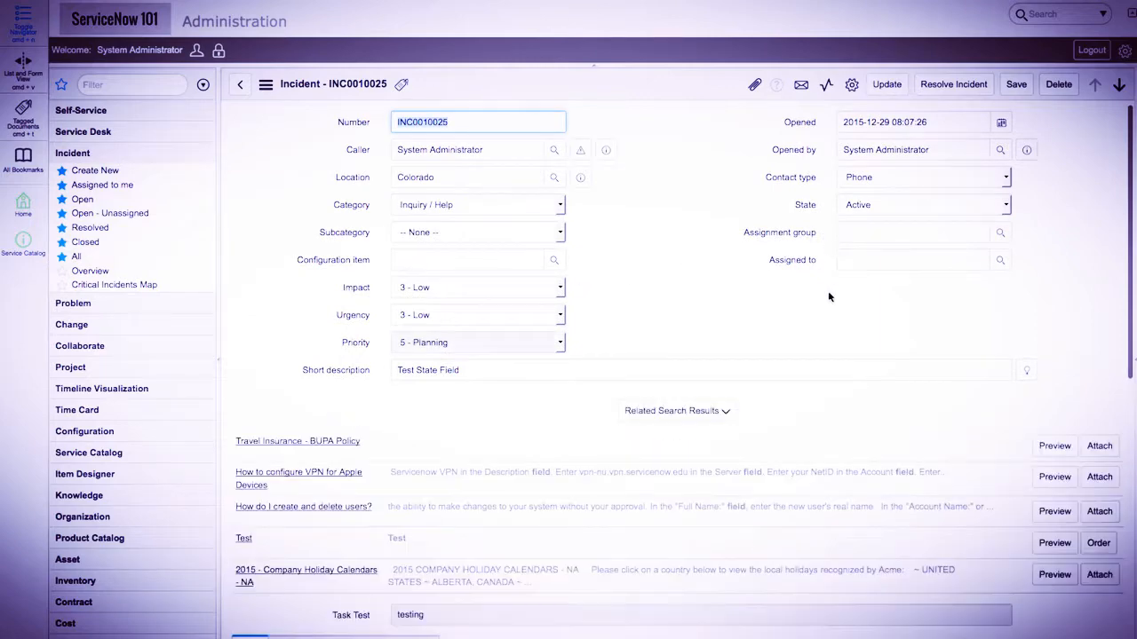
Step: Check which users the incident's Assigned to lookup offers, and close the list without choosing one
left_click(795, 264)
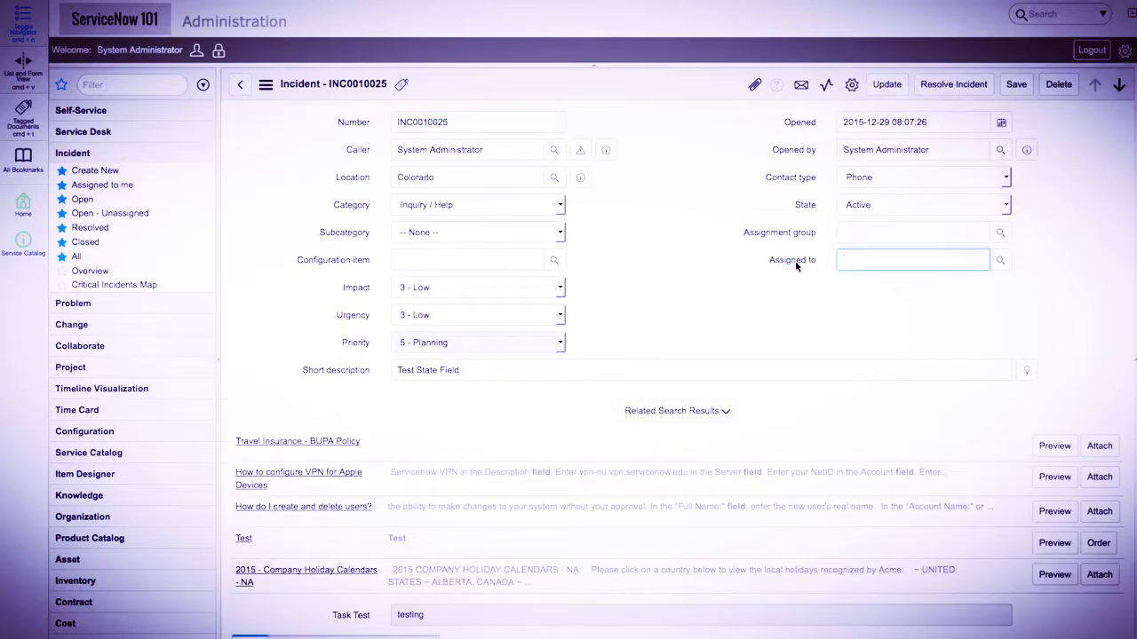
left_click(1000, 259)
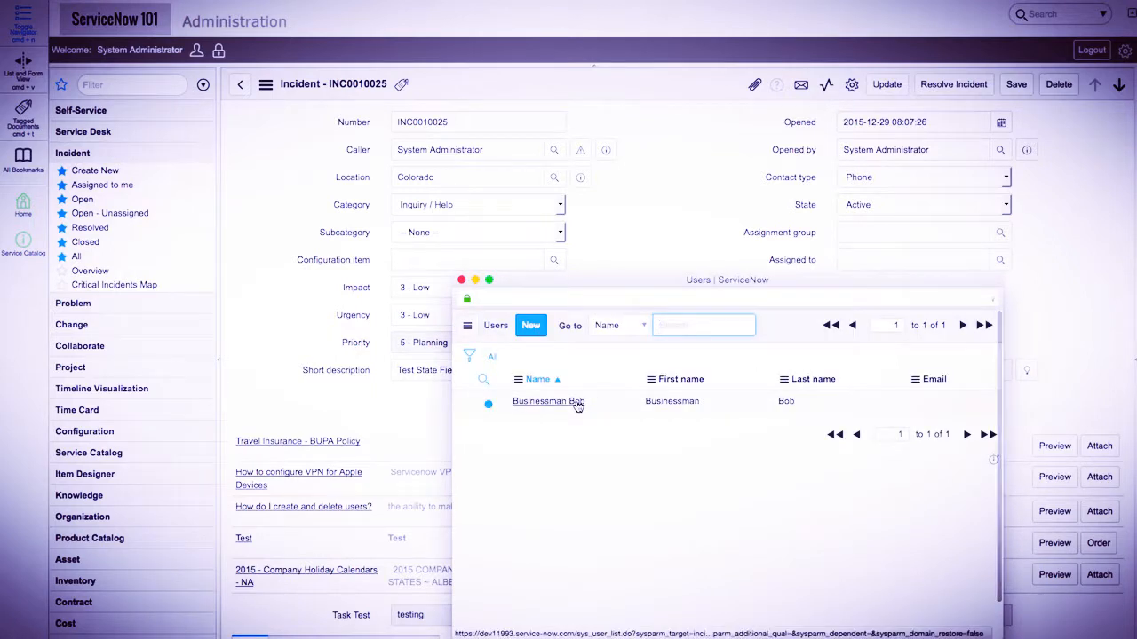
left_click(461, 279)
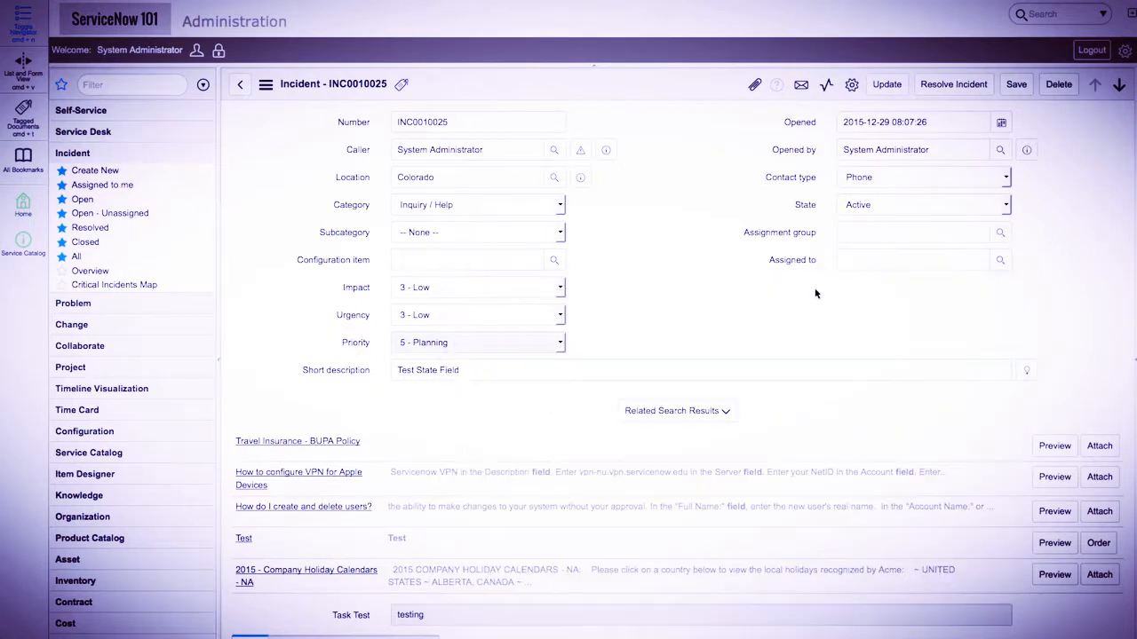
Step: Assign the incident to the user suggested for "businessman" in the Assigned to field
left_click(874, 266)
type("businessman")
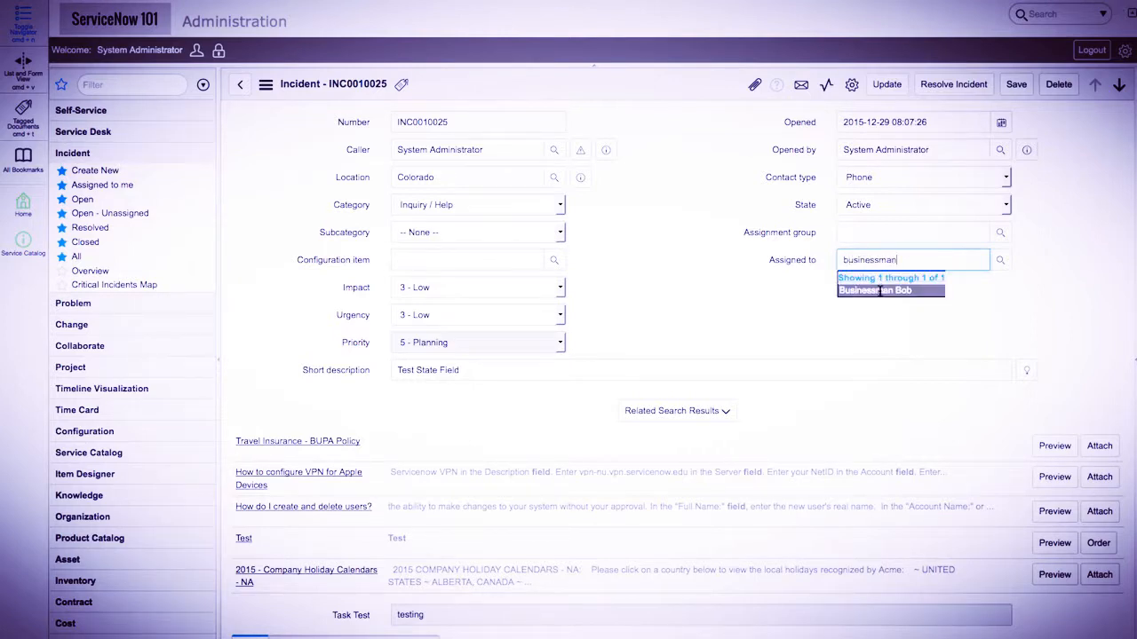
left_click(880, 291)
left_click(901, 306)
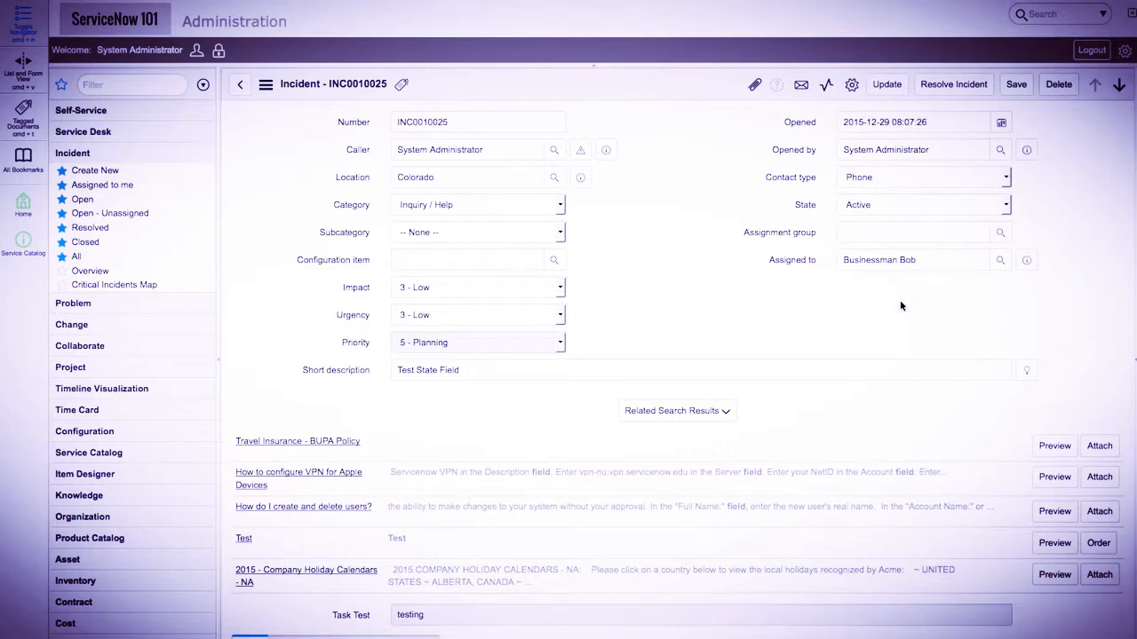
Step: Clear the Assigned to field and set the incident's assignment group to Database
left_click(931, 259)
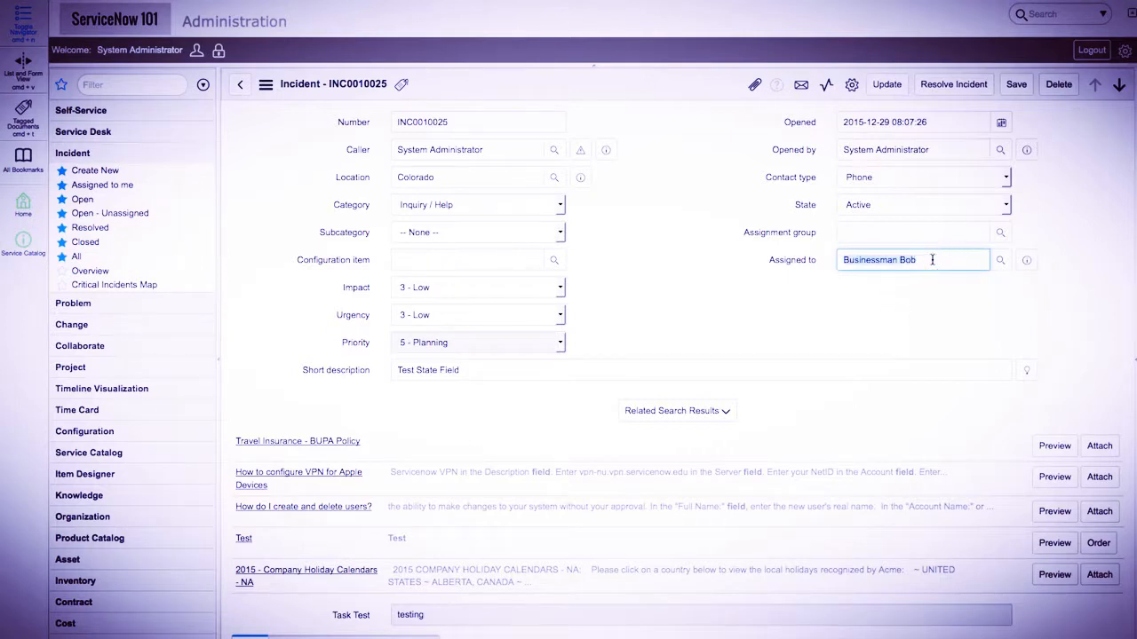
key("BackSpace")
left_click(934, 296)
left_click(1000, 235)
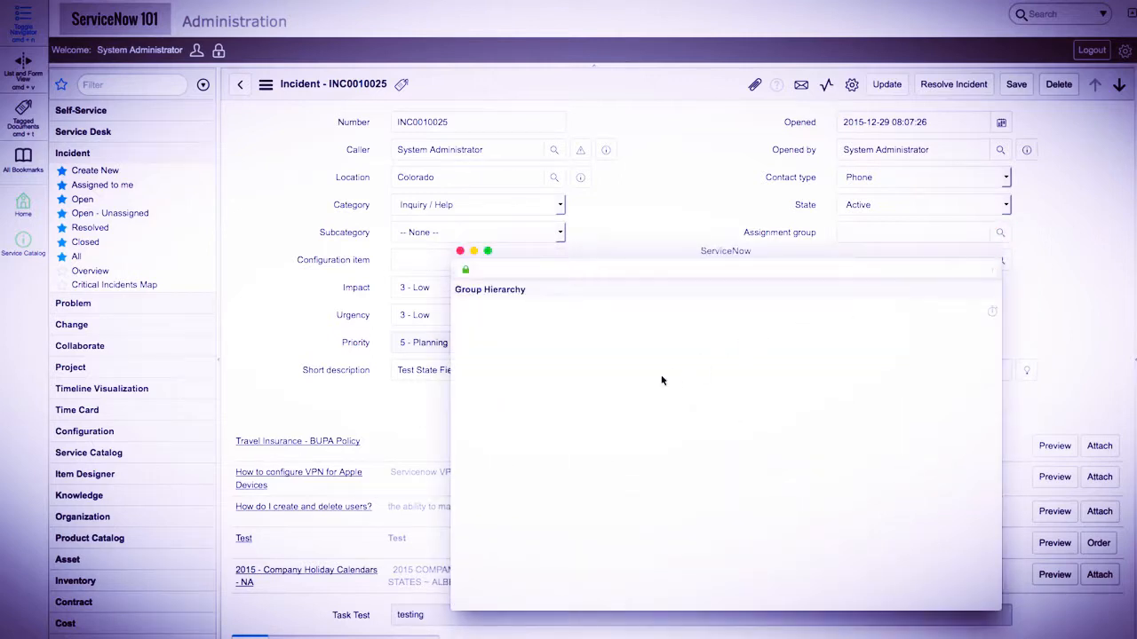
left_click(507, 334)
left_click(909, 304)
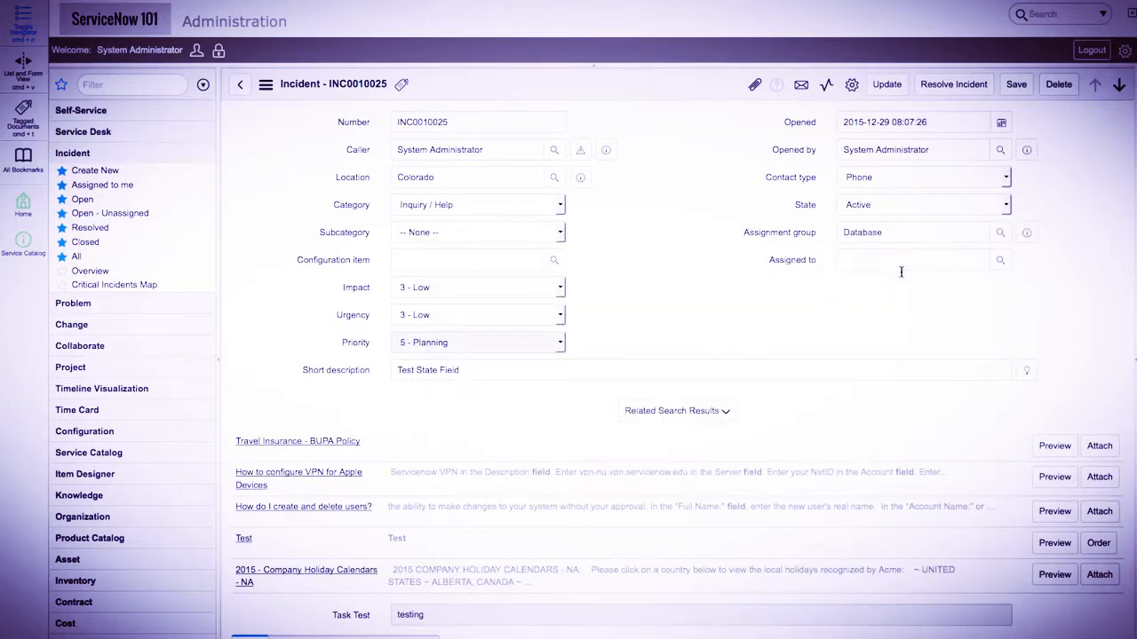
Step: Try to assign the same user while the assignment group is Database, and clear the Assigned to entry
left_click(965, 261)
type("businessman")
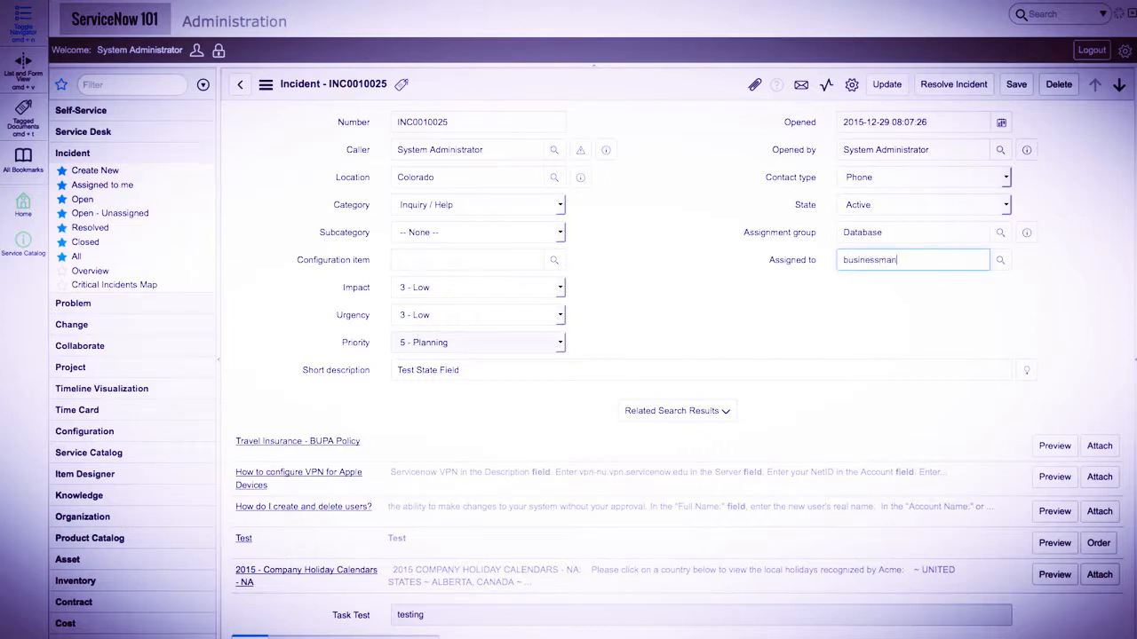
left_click(1060, 311)
left_click(943, 263)
type("bob")
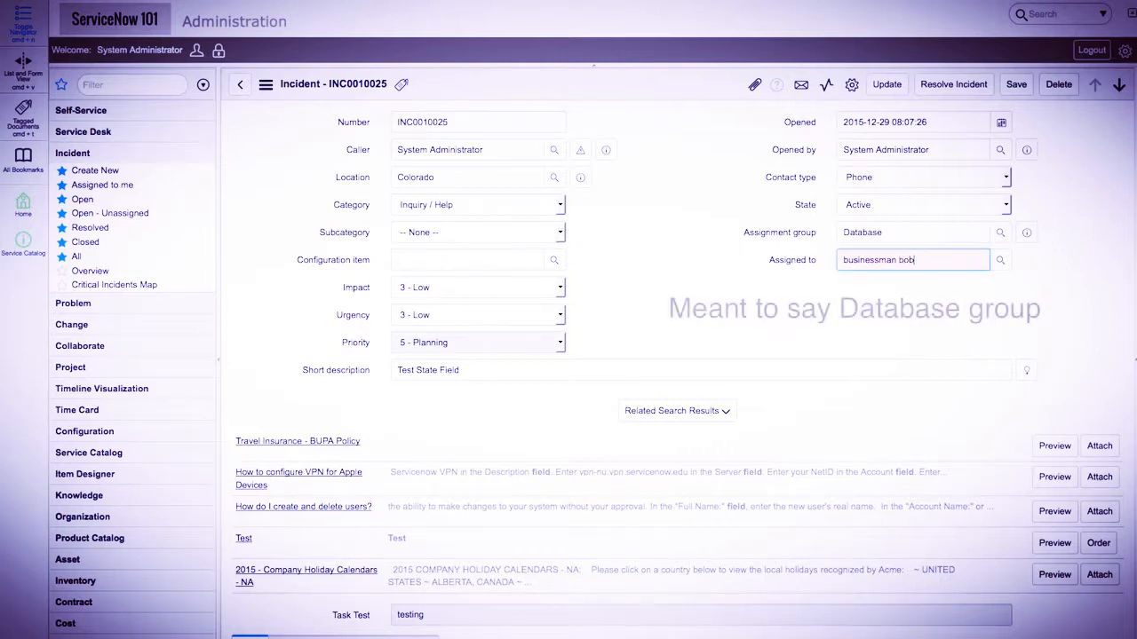
triple_click(962, 263)
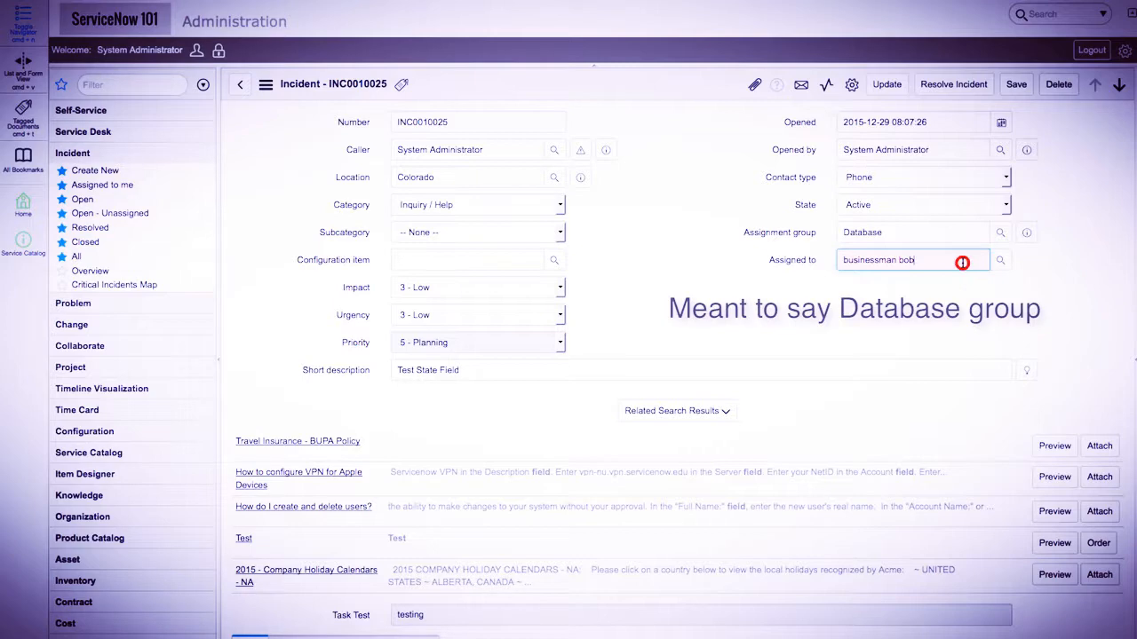
key("BackSpace")
Step: Open the Incident table's configuration and add a new column labelled Alternate ID
left_click(793, 297)
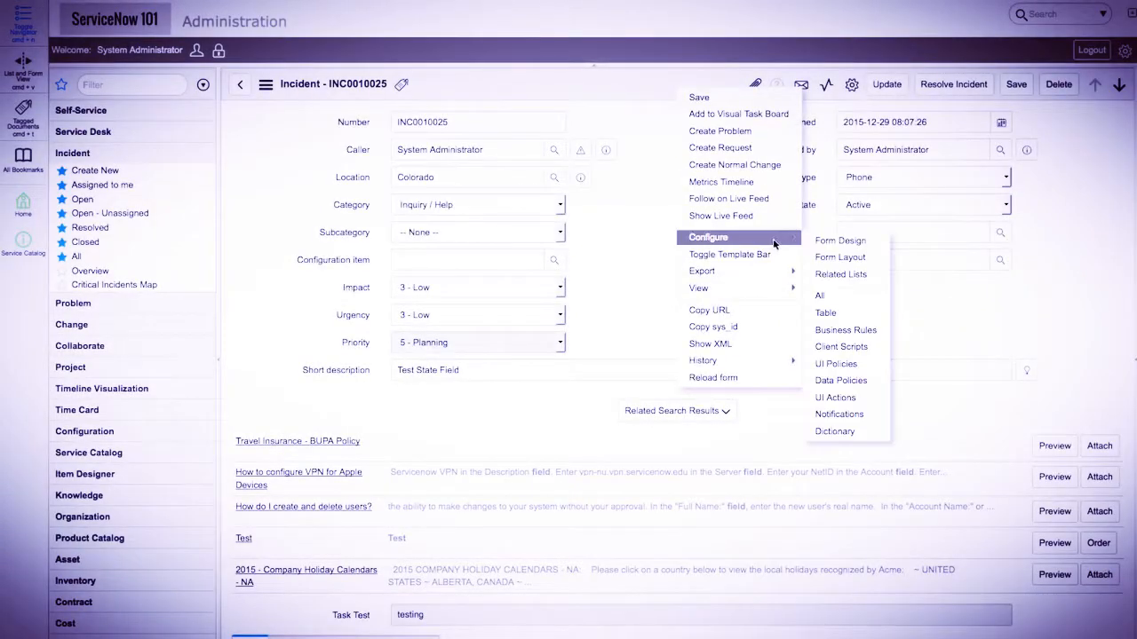
left_click(854, 318)
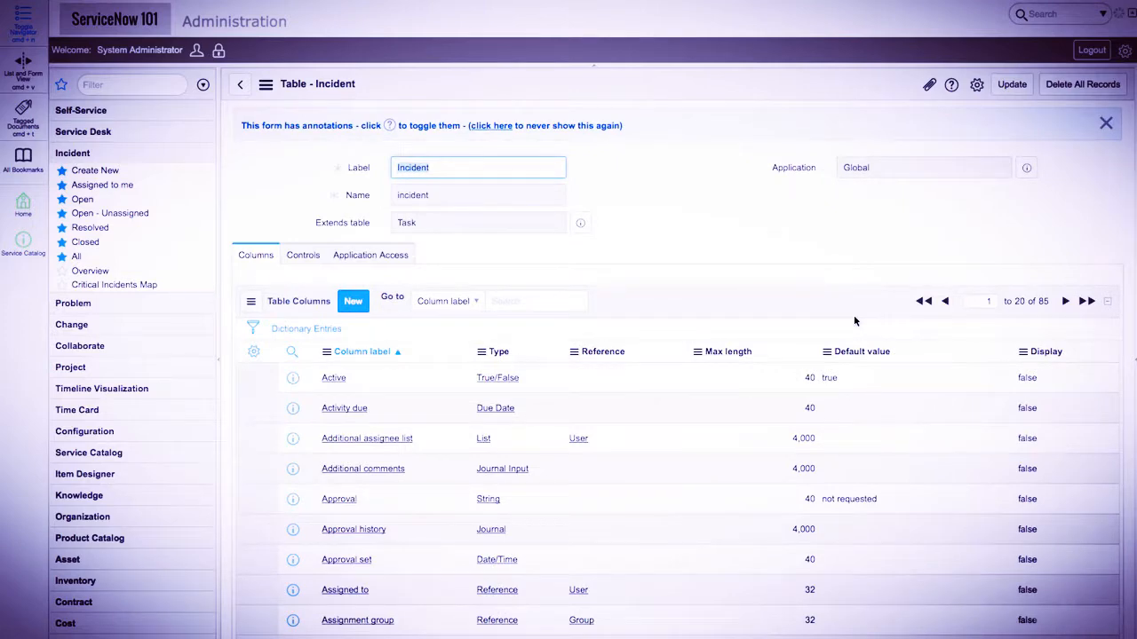
scroll(596, 444, "down", 5)
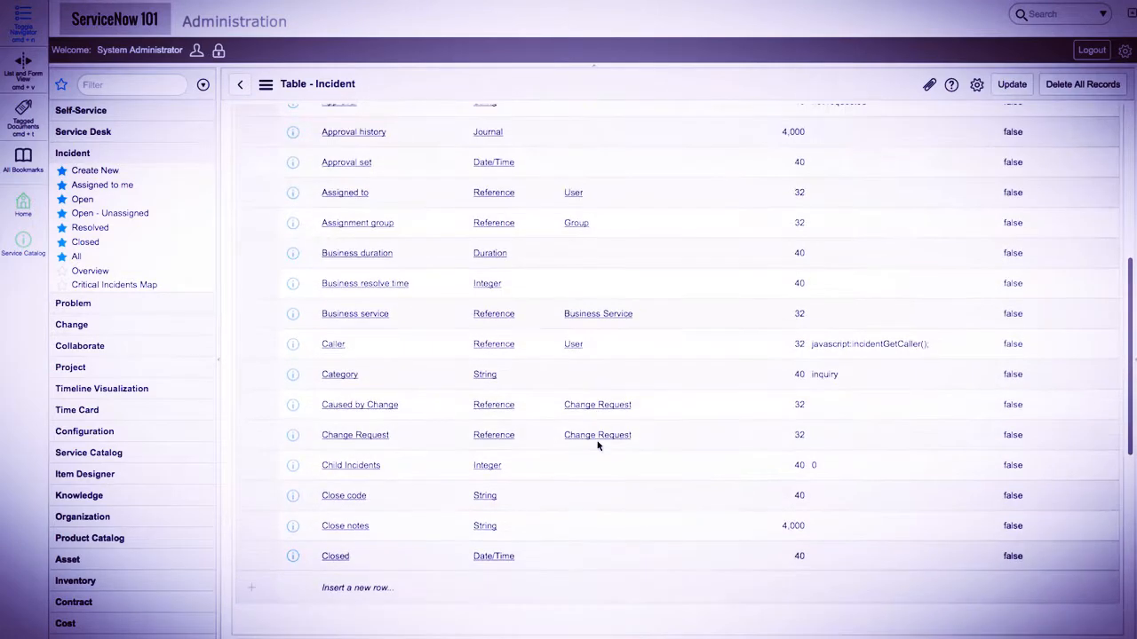
left_click(358, 521)
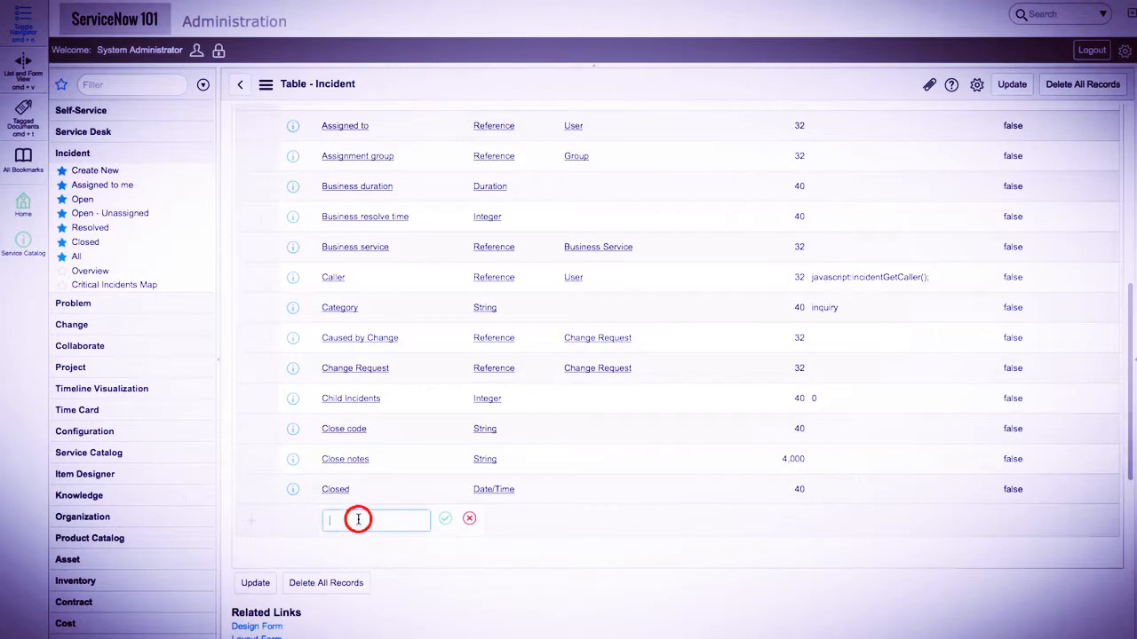
type("Alternat")
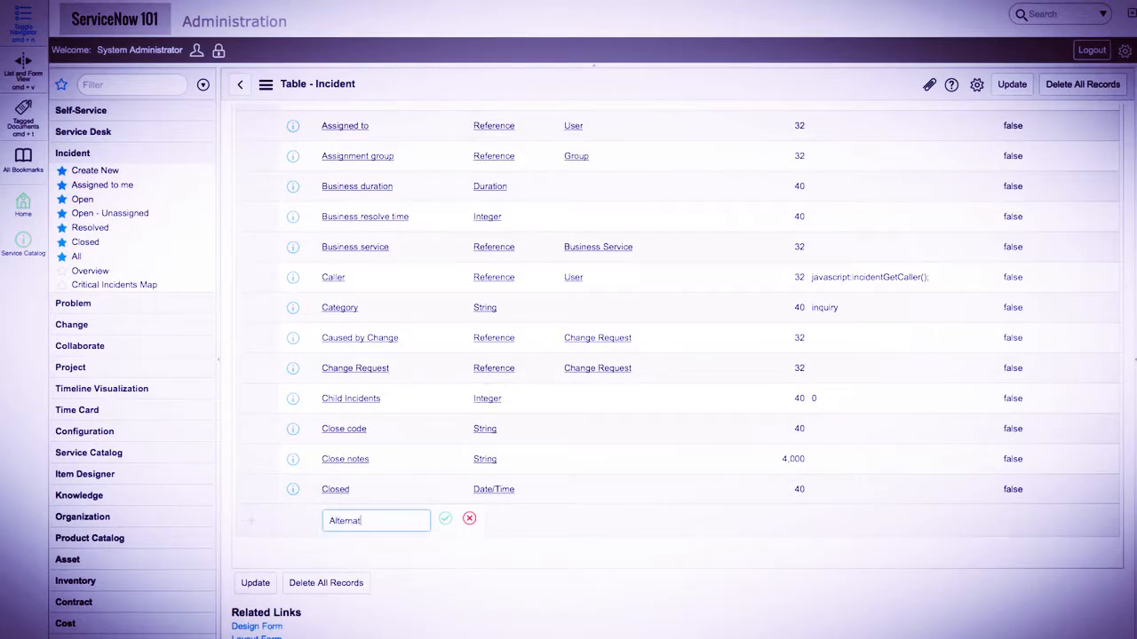
type("e ID")
left_click(444, 518)
Step: Set the type of the new Alternate ID column to String
left_click(517, 523)
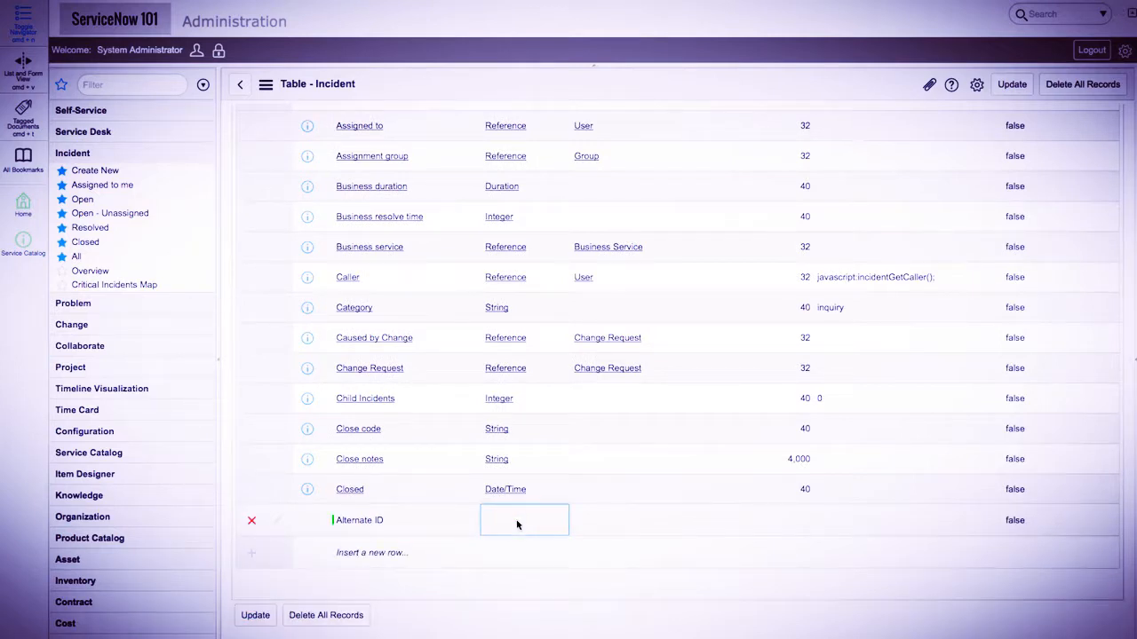
left_click(517, 524)
type("string")
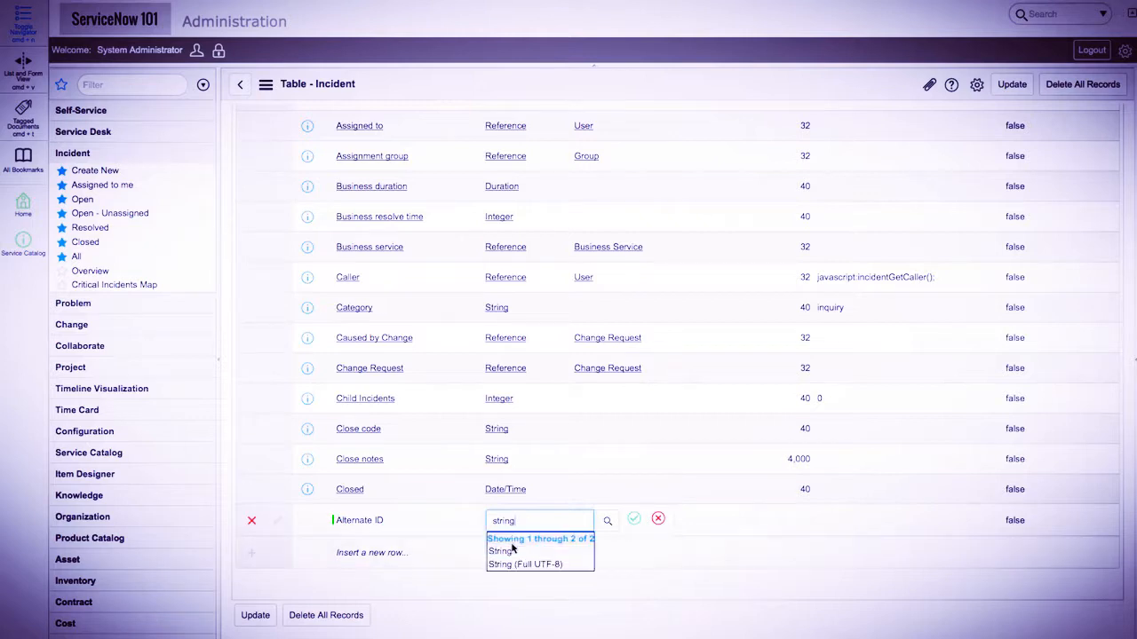
left_click(513, 546)
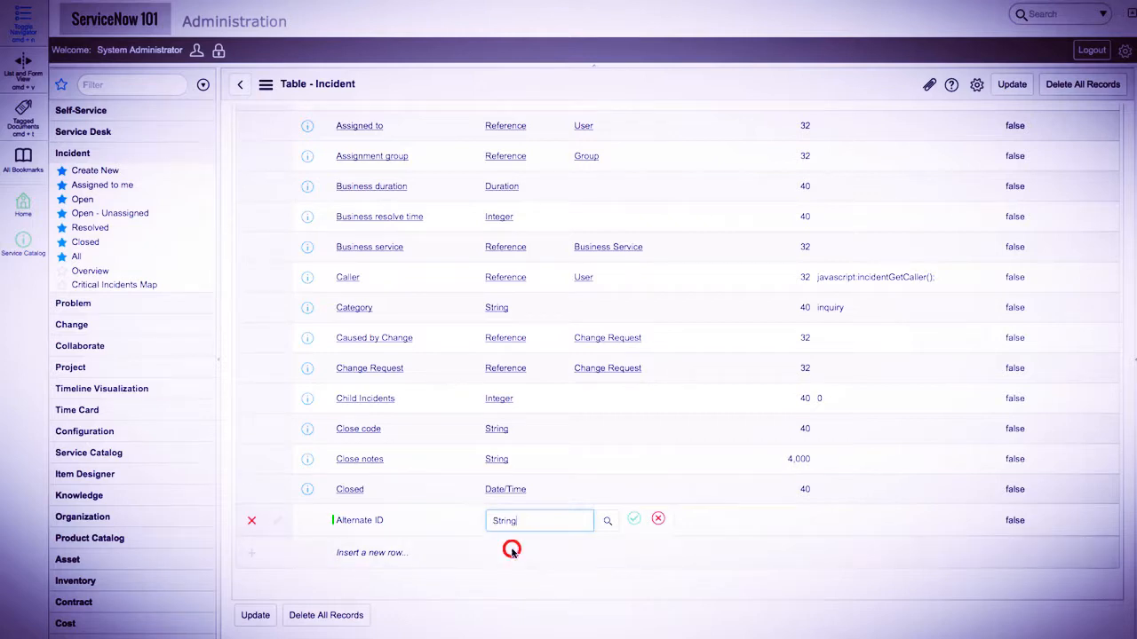
left_click(634, 519)
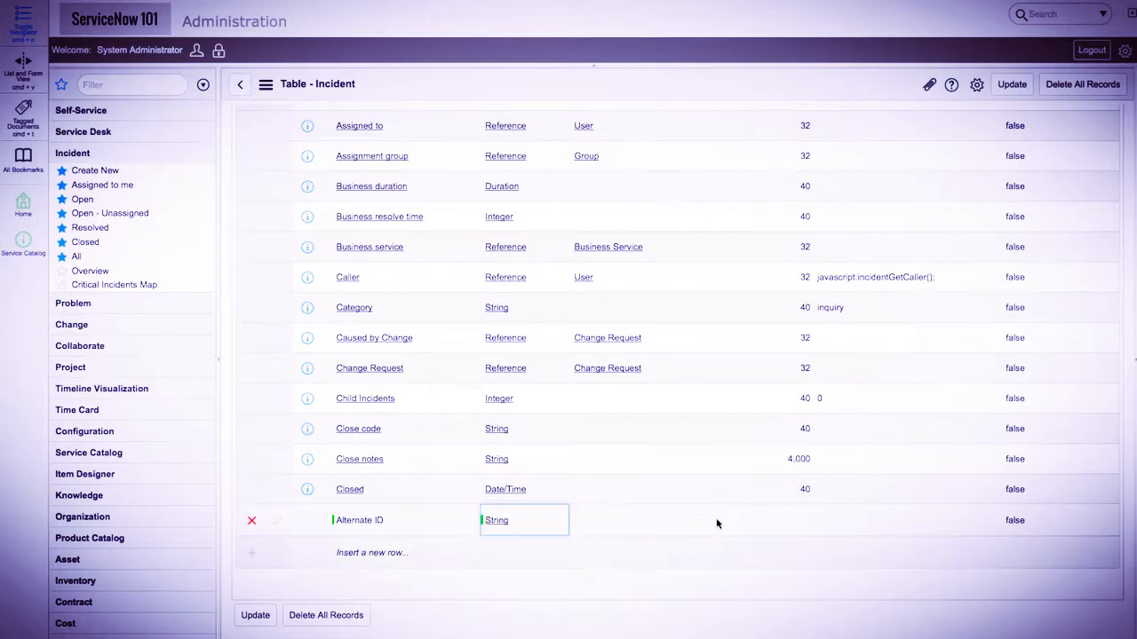
Step: Set the Alternate ID column's max length to 8 and save the Incident table
left_click(782, 522)
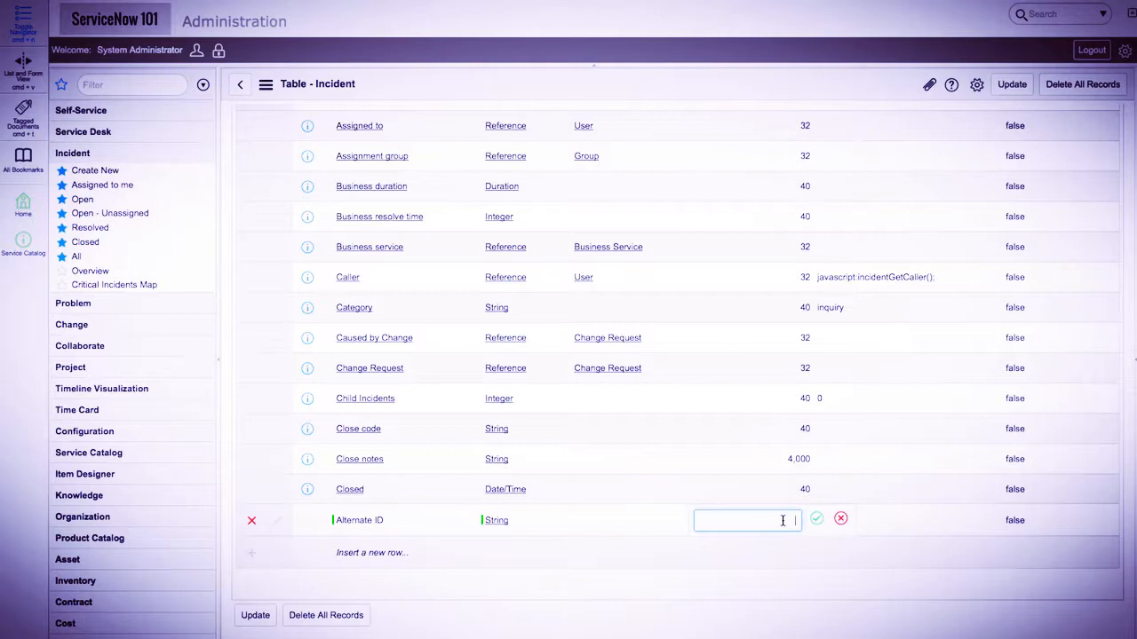
type("8")
left_click(816, 519)
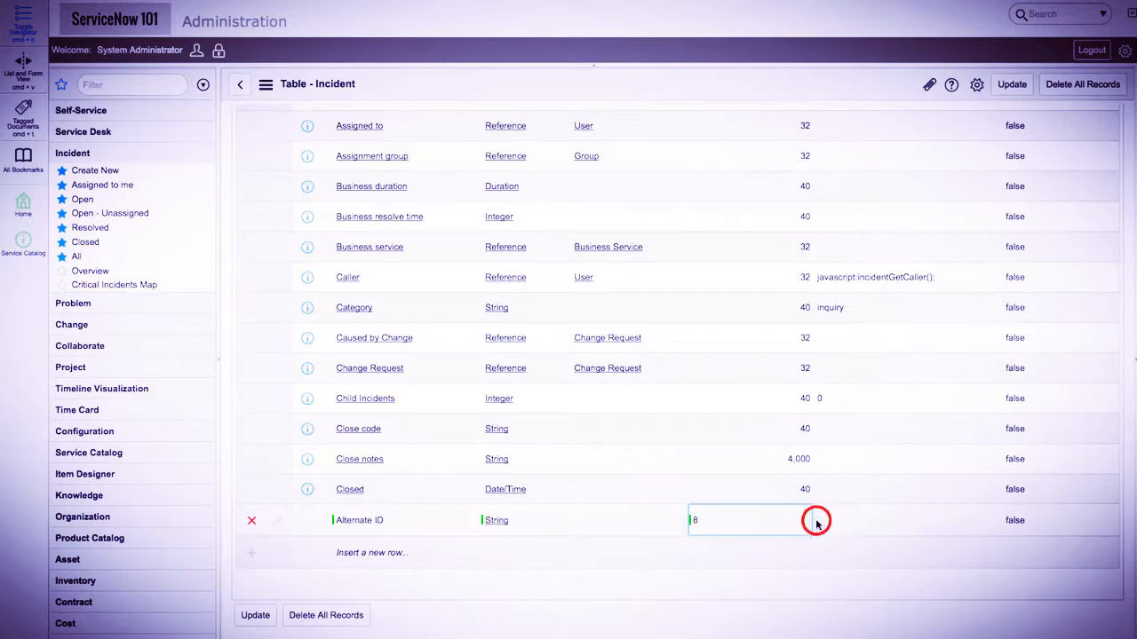
right_click(793, 94)
left_click(802, 98)
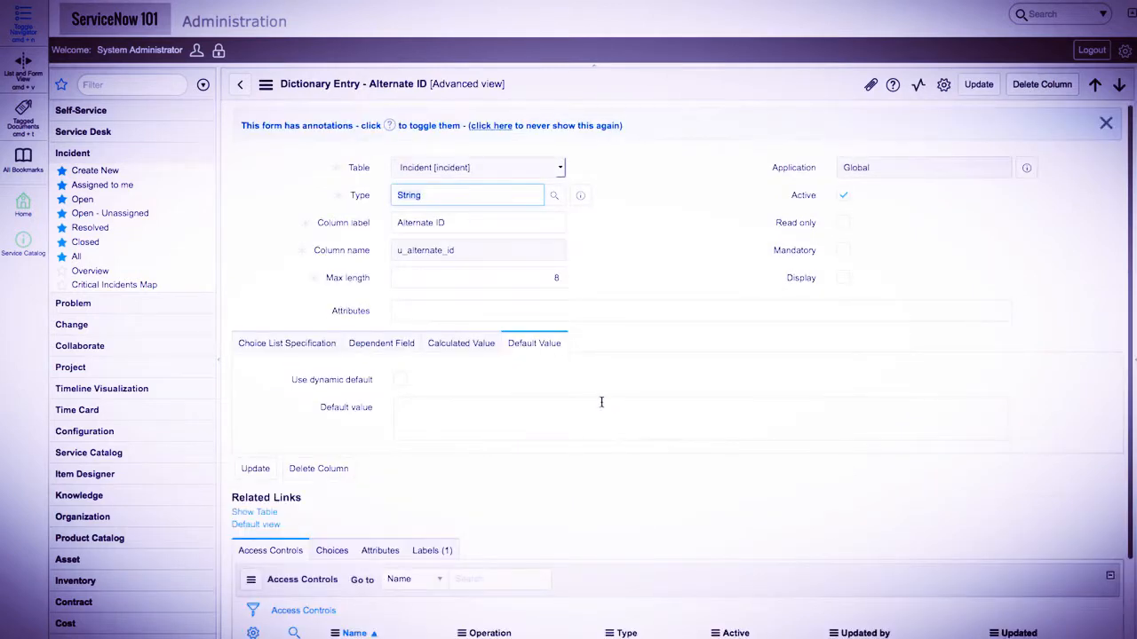
Step: Set the default value to "none" in the Alternate ID dictionary entry and update the record
left_click(426, 422)
type("none")
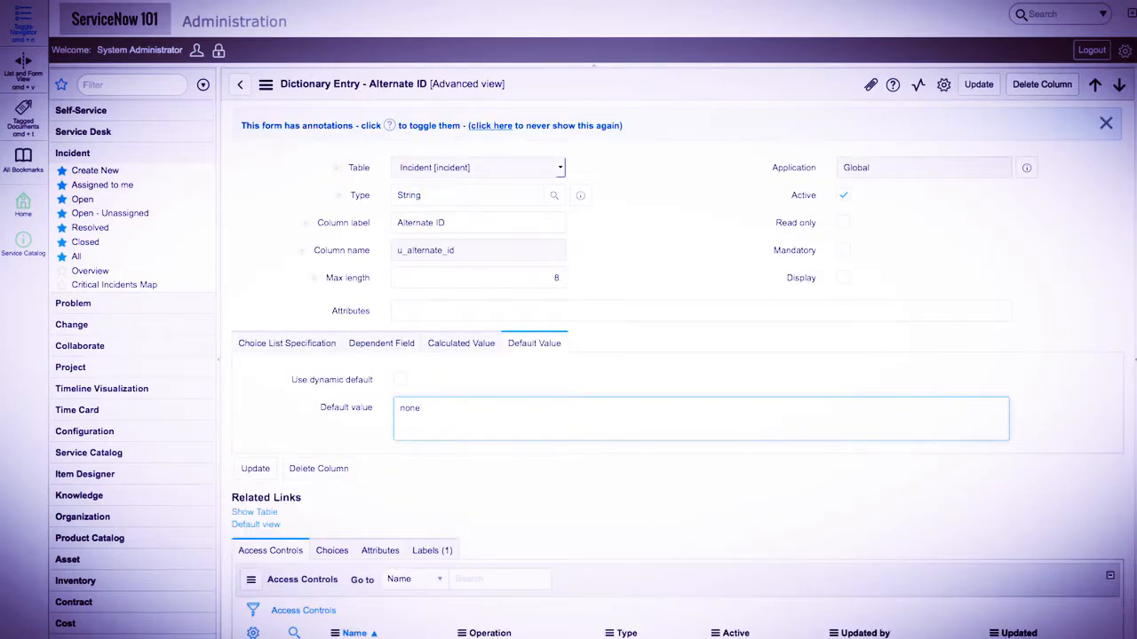
left_click(978, 83)
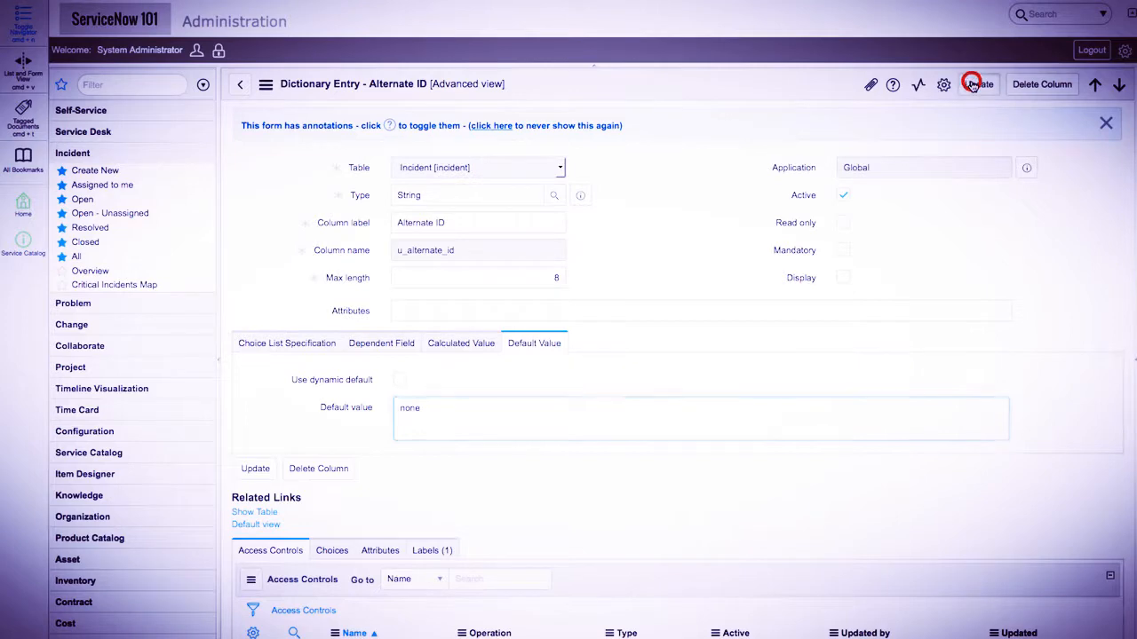
Step: Start a new incident and check the Alternate ID field and its default value on the form
left_click(108, 174)
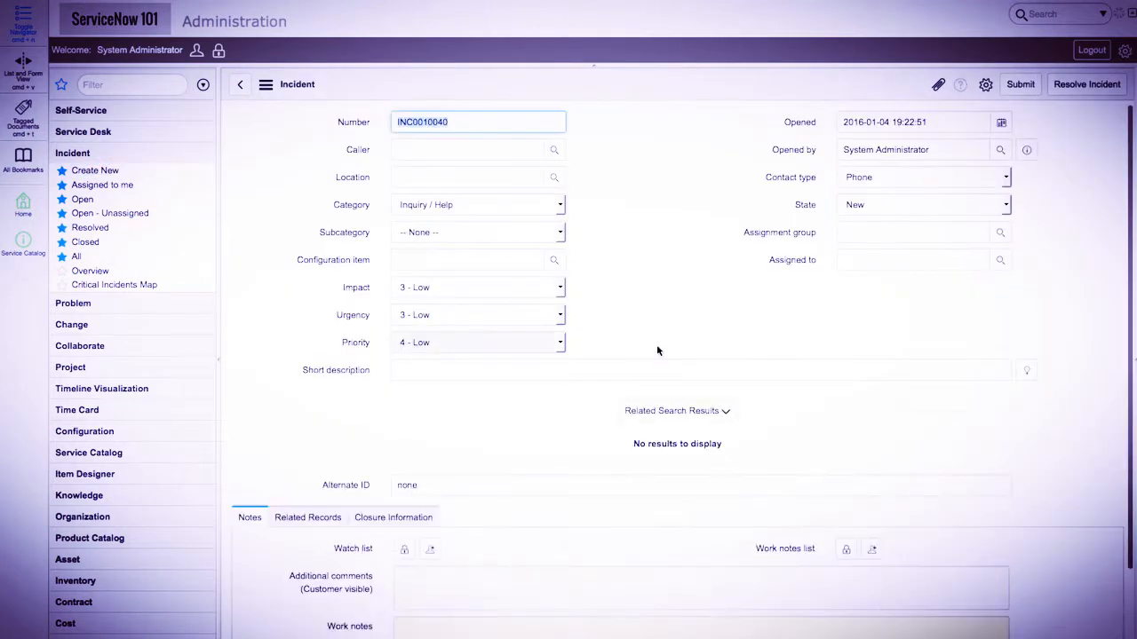
left_click(581, 504)
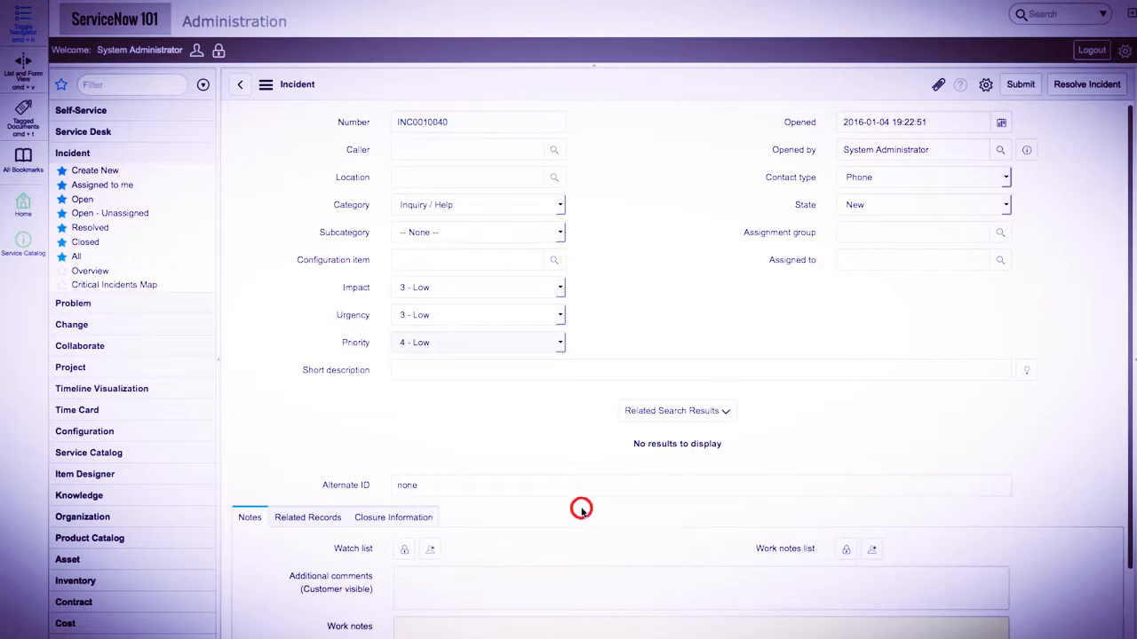
left_click(441, 491)
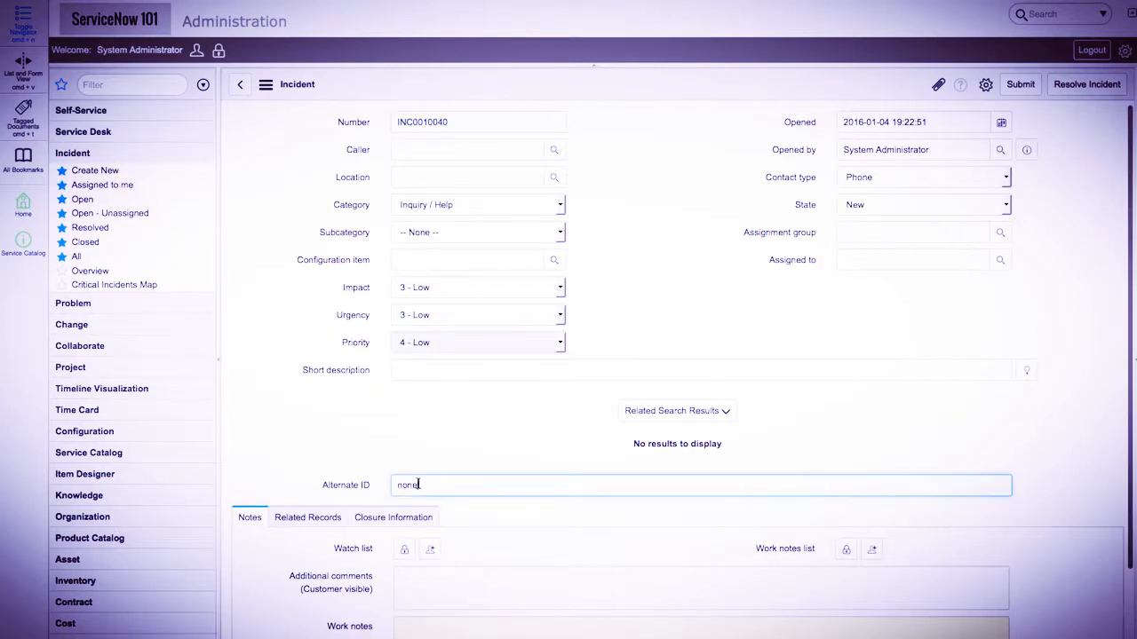
left_click(437, 457)
left_click(659, 302)
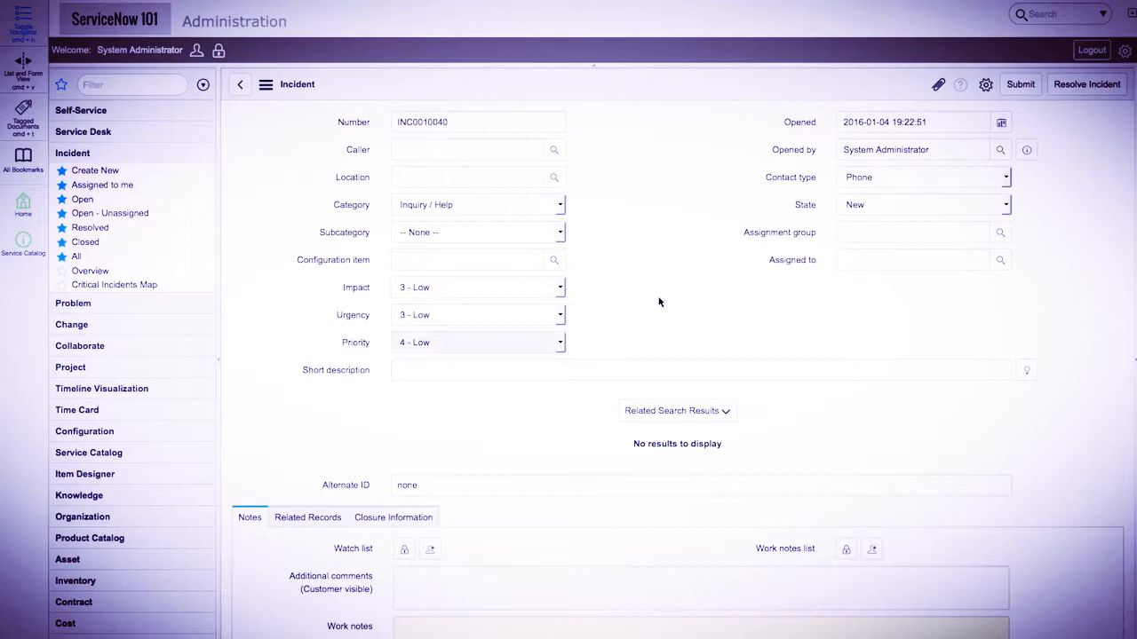
Step: Open the Tasks list by entering task.list in the navigator filter
left_click(162, 84)
type("ta")
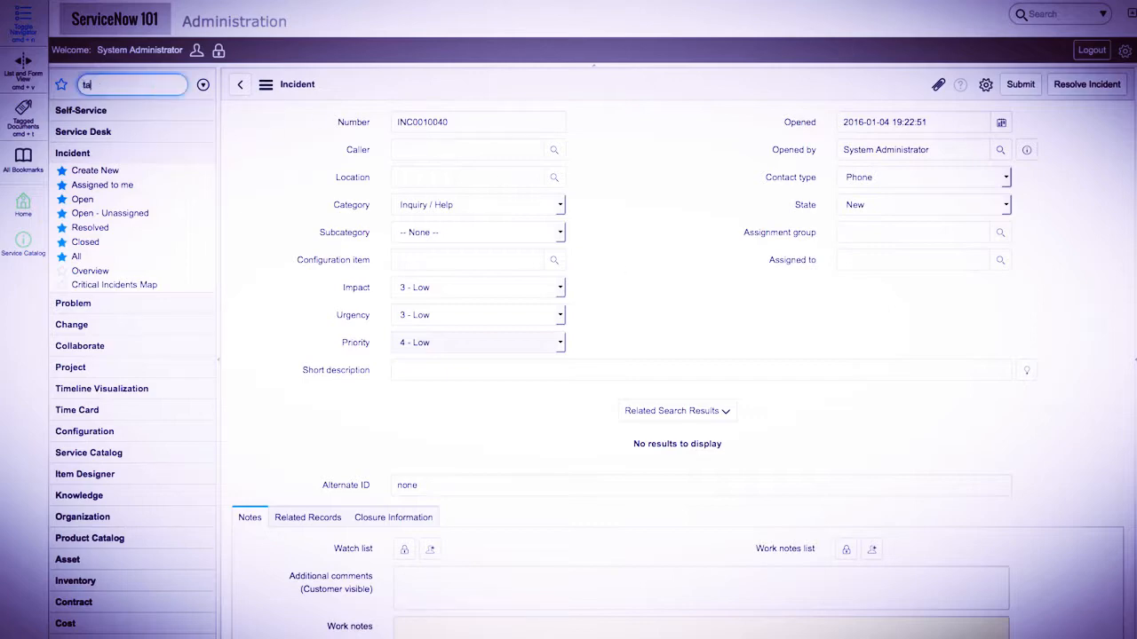
type("sk.list")
key("Return")
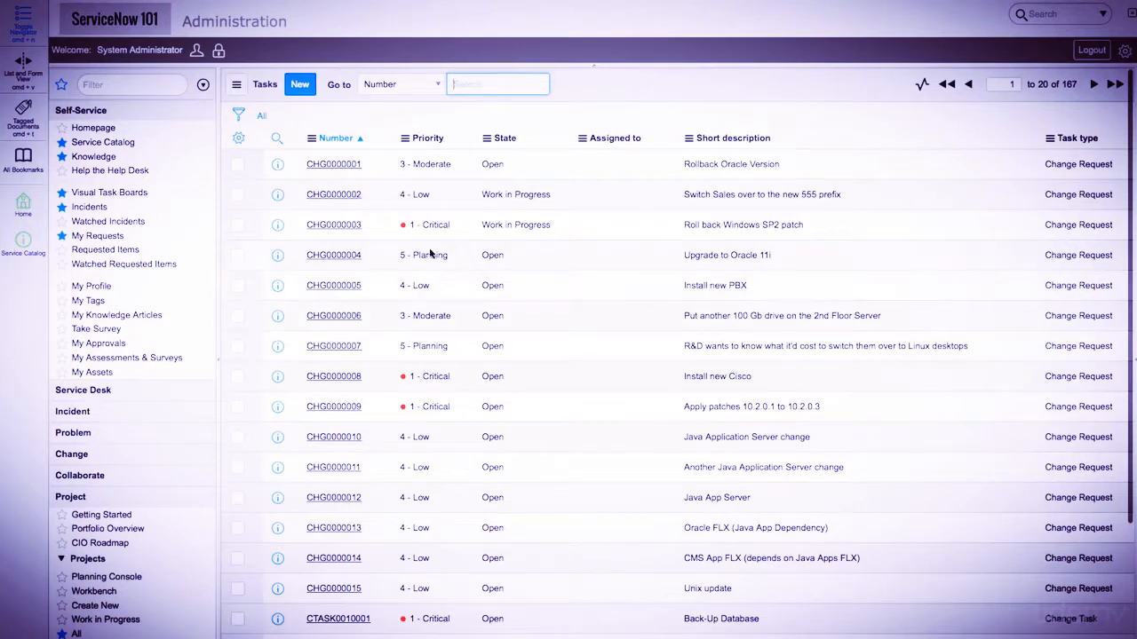
Step: Open the Task table's configuration from the Tasks list and review its columns
right_click(342, 142)
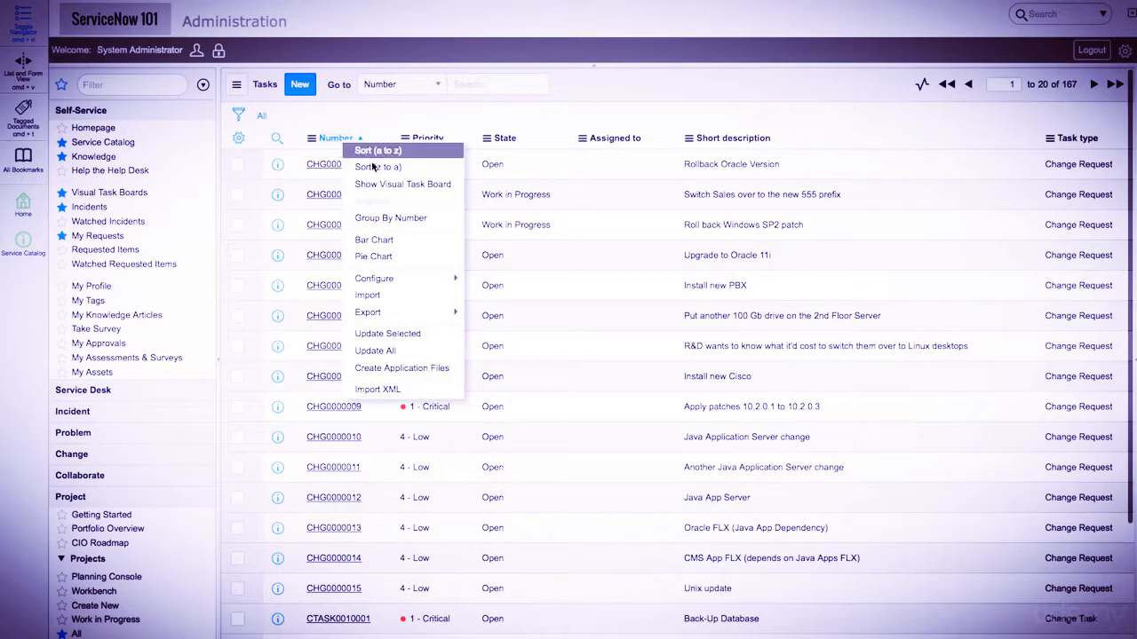
mouse_move(404, 279)
left_click(512, 352)
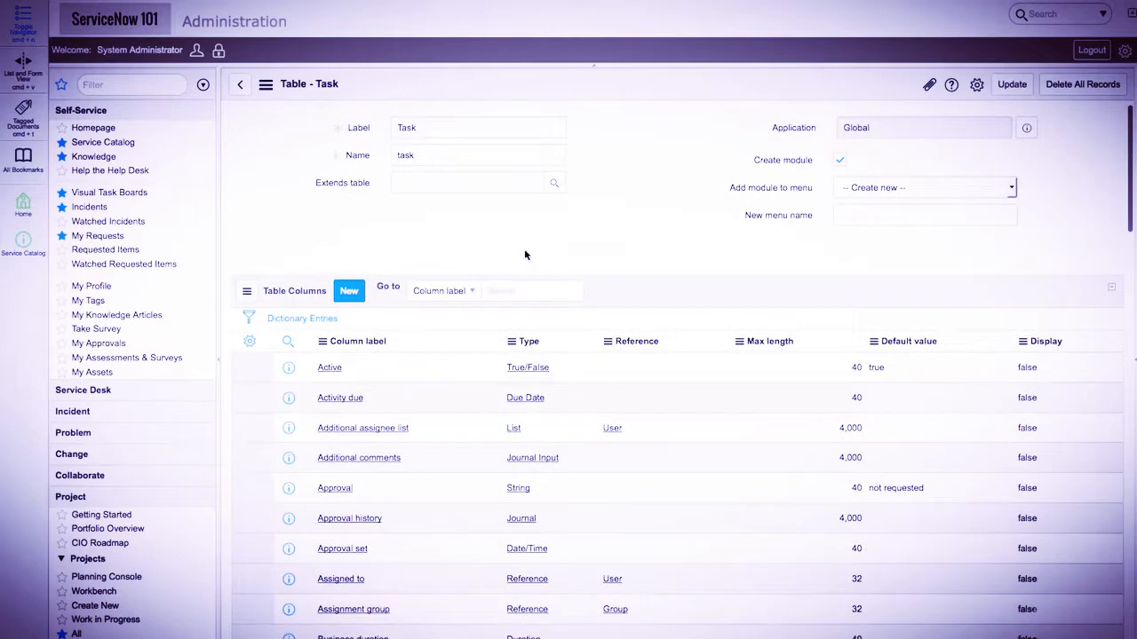
scroll(720, 213, "down", 5)
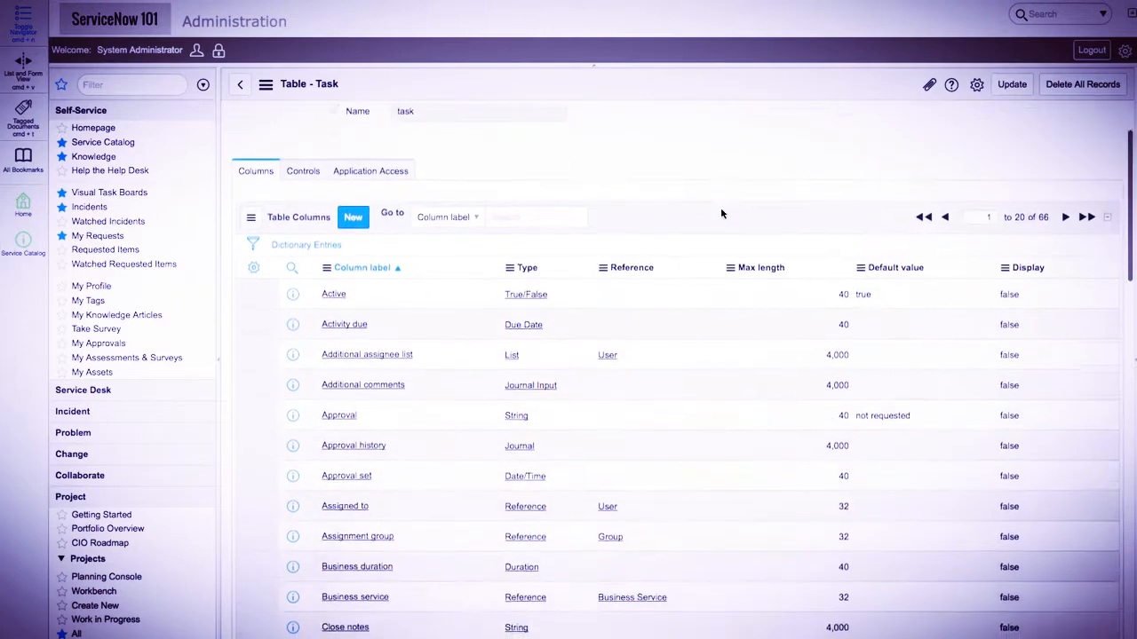
scroll(720, 207, "down", 2)
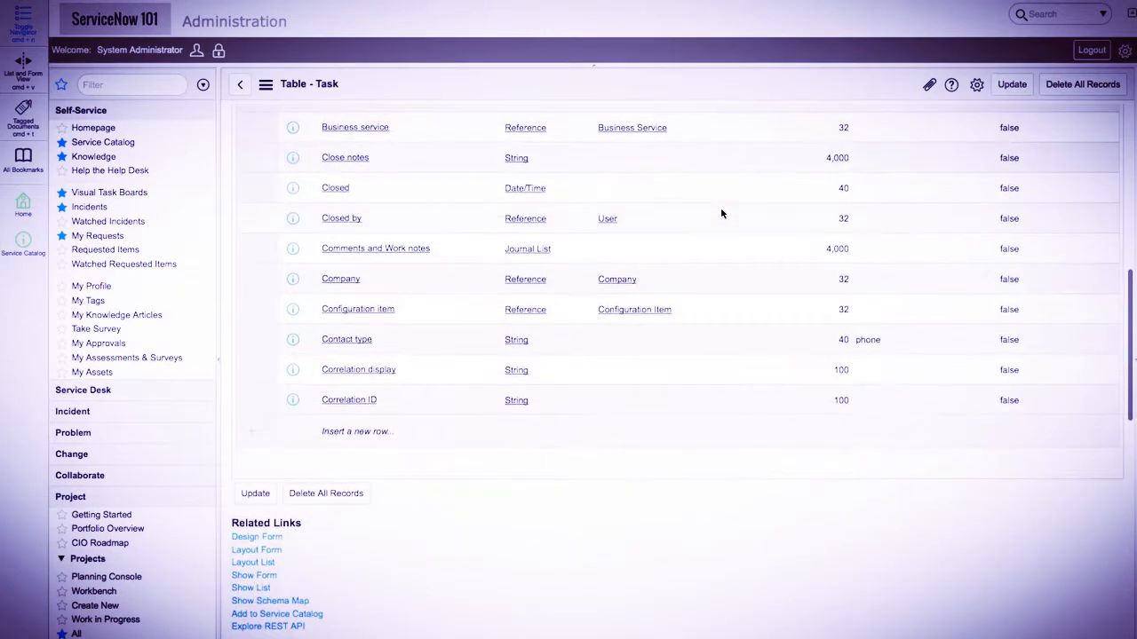
Step: Add a new column labelled "Task Test" with type String to the Task table
left_click(359, 434)
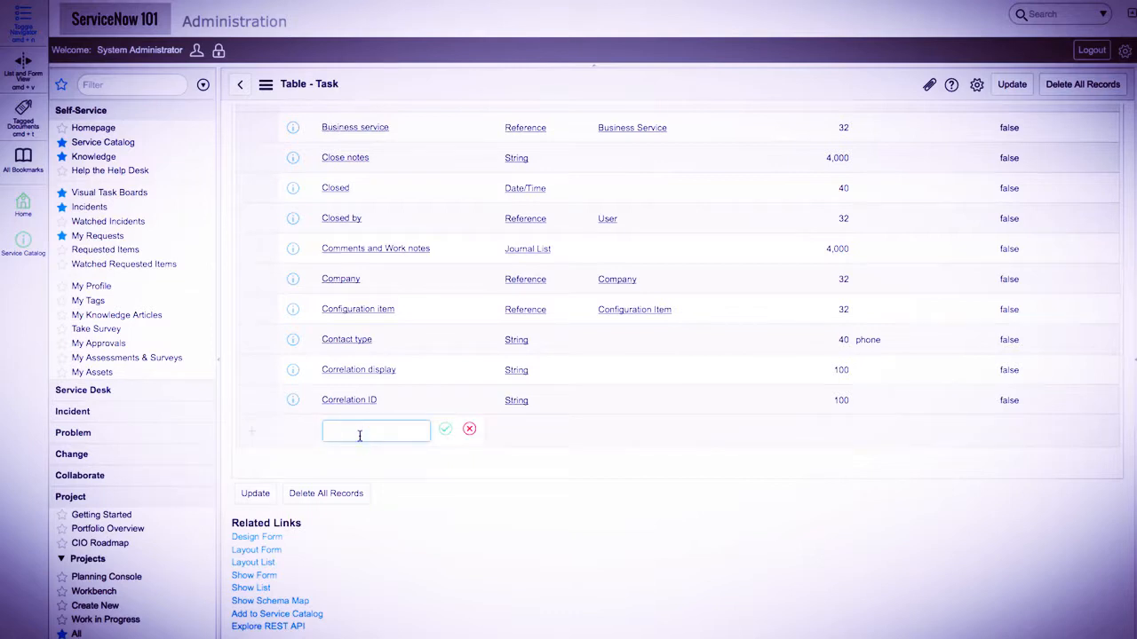
type("Task")
type("Test")
key("Tab")
type("string")
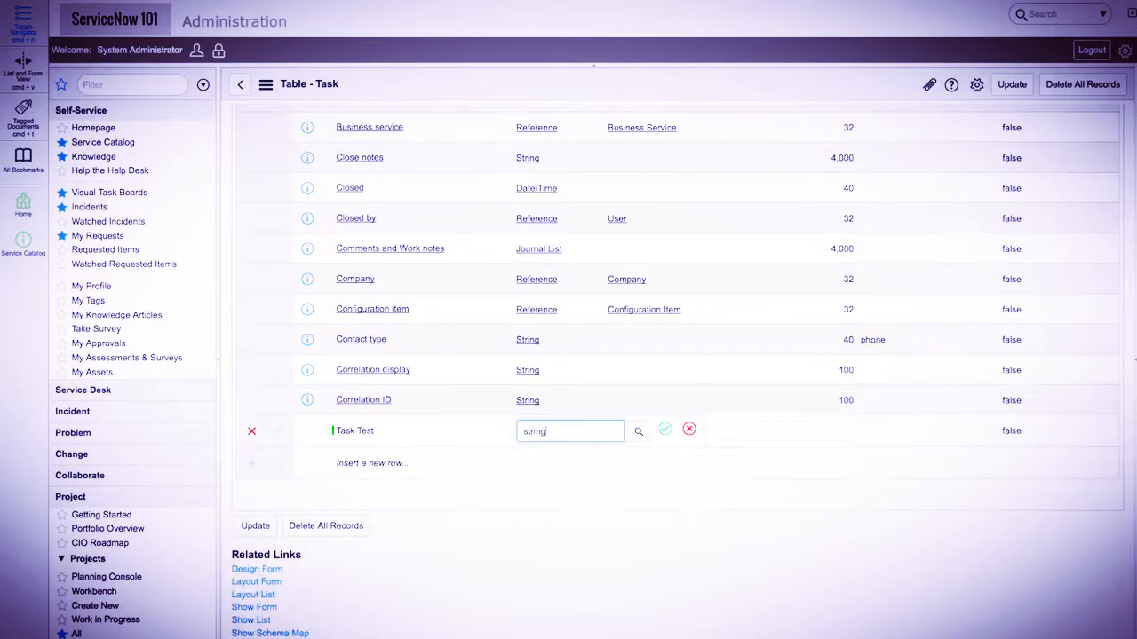
left_click(556, 453)
left_click(668, 432)
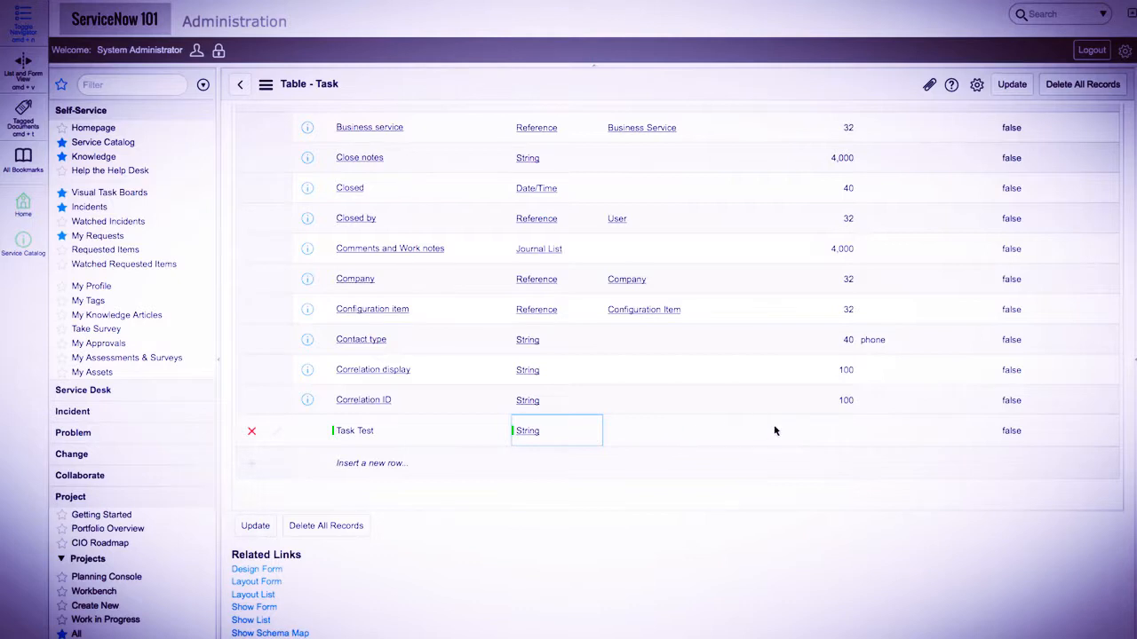
Step: Set the Task Test column's max length to 40 and save the Task table record
left_click(819, 432)
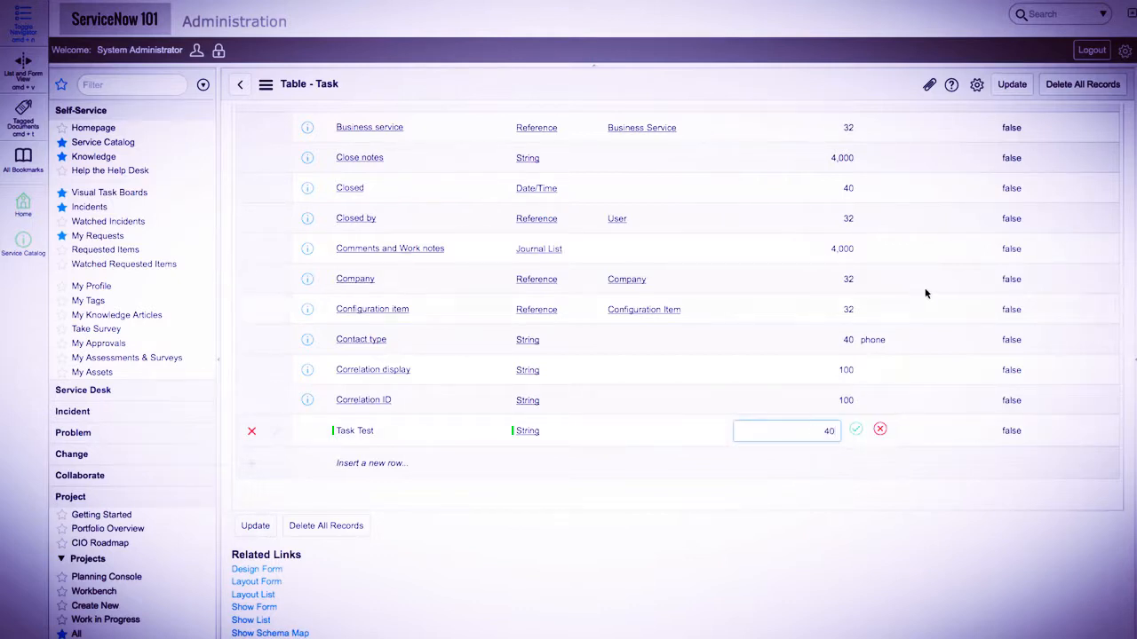
left_click(854, 429)
right_click(809, 95)
left_click(817, 100)
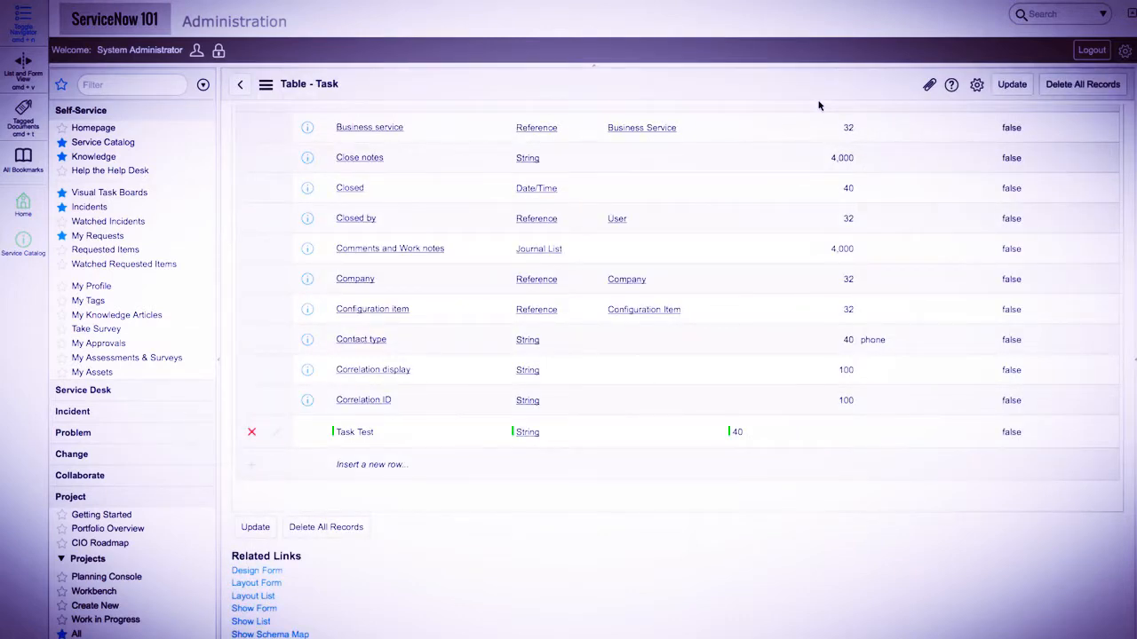
Step: Find the Task Test column on the last page of the Task table's columns and open its dictionary entry
scroll(754, 105, "up", 7)
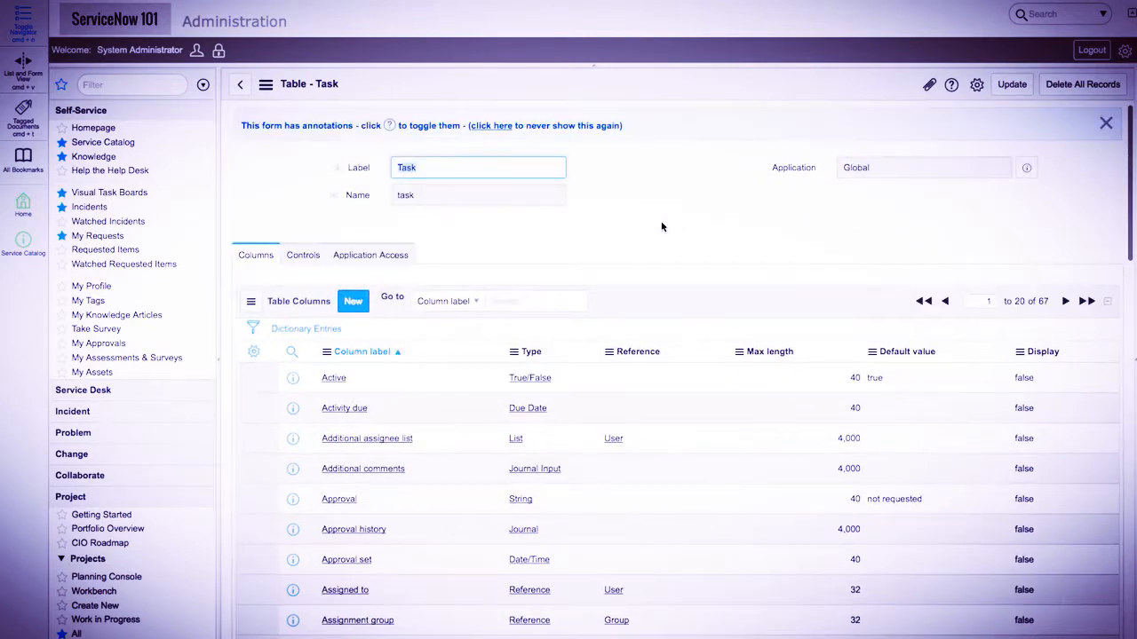
left_click(661, 229)
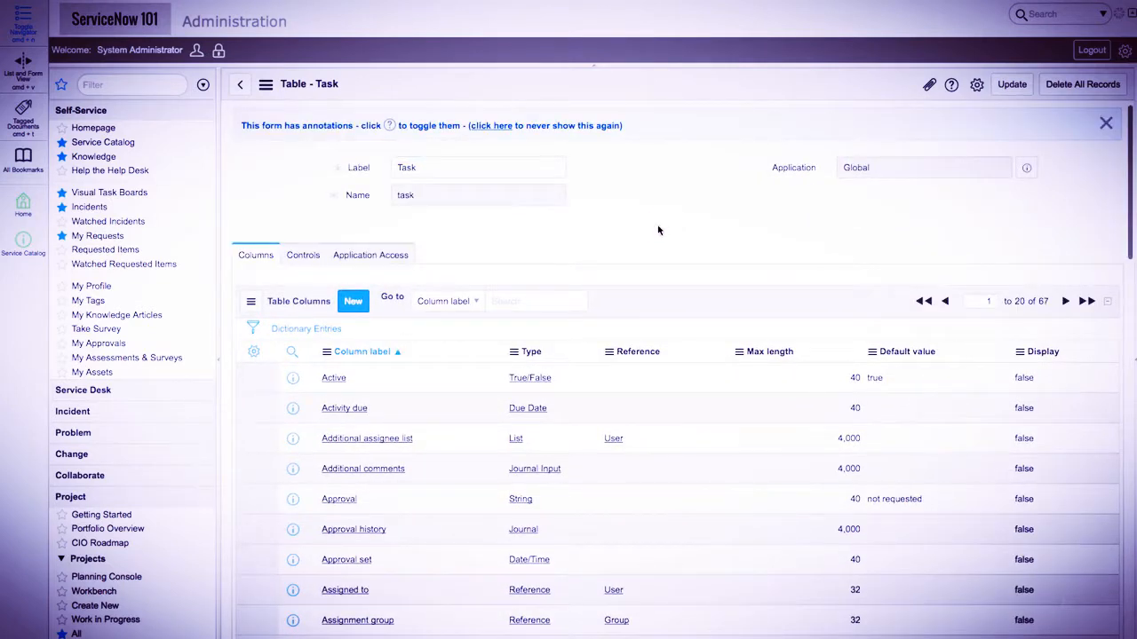
left_click(1081, 302)
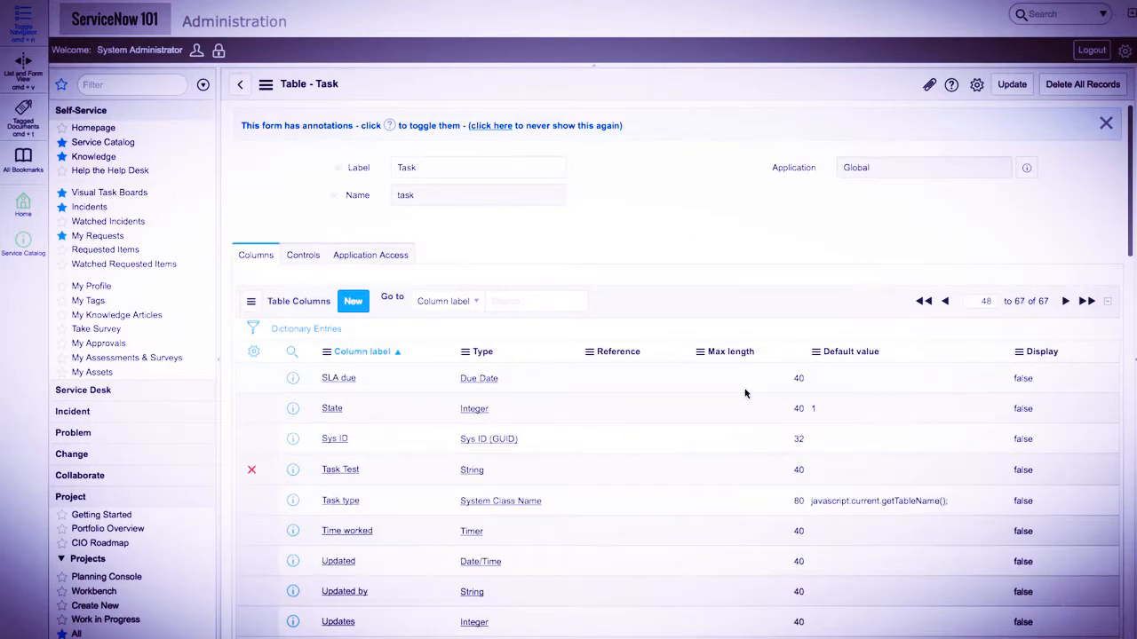
scroll(745, 394, "down", 2)
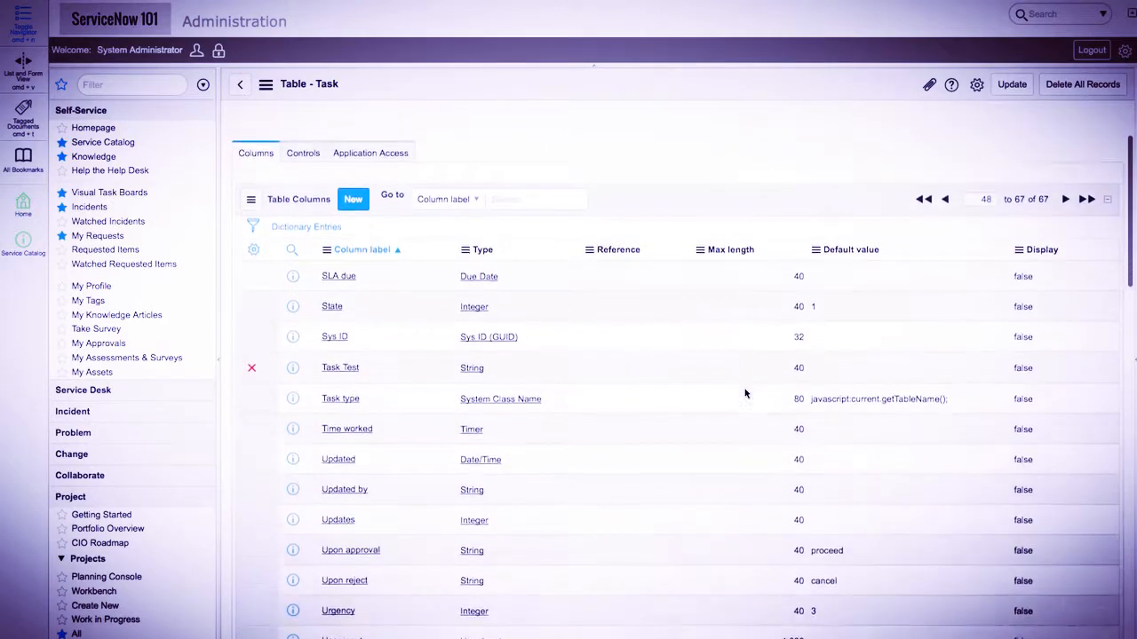
left_click(338, 358)
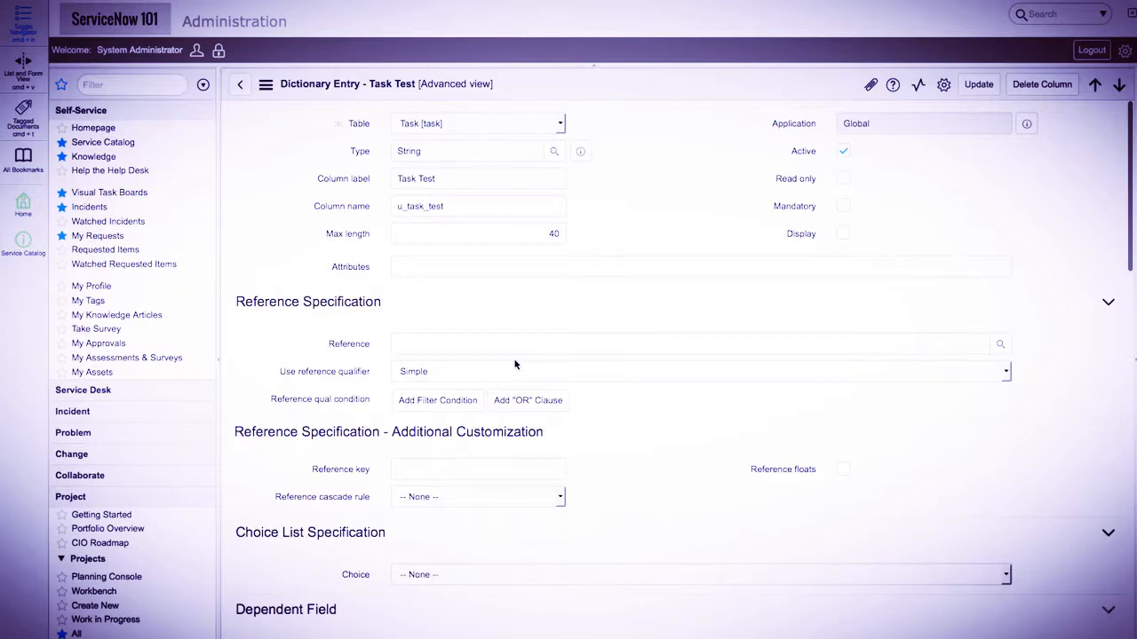
Step: Set the Task Test default value to "task" and update the dictionary entry
left_click(453, 419)
type("task")
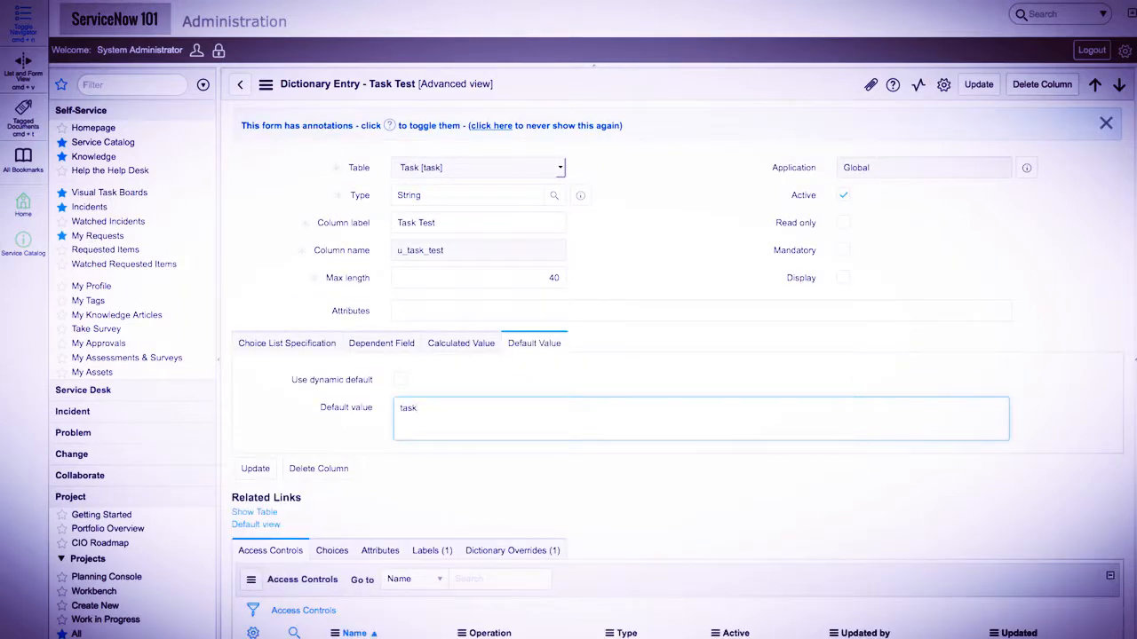
left_click(254, 469)
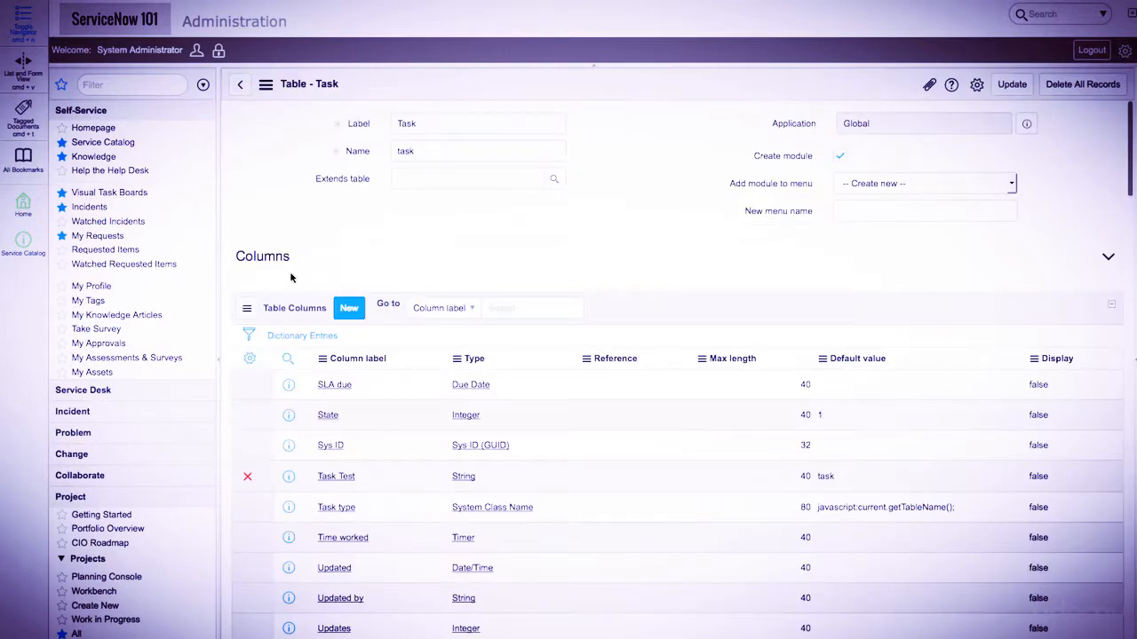
Step: Filter the navigator for "change", open the list of open change requests and start a new change request
left_click(126, 84)
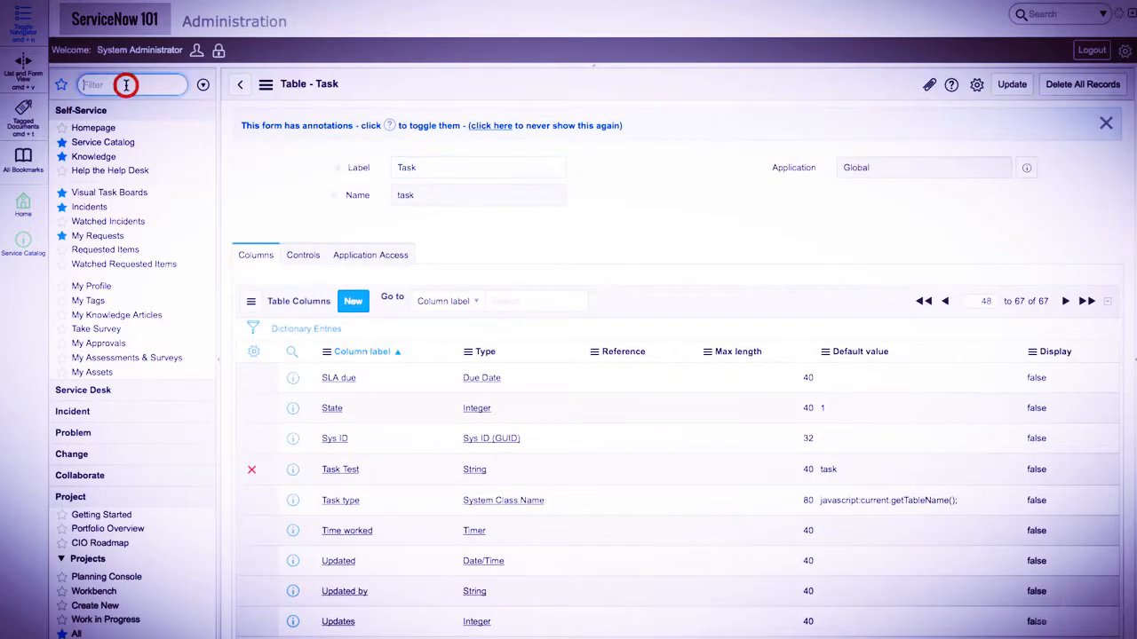
type("change")
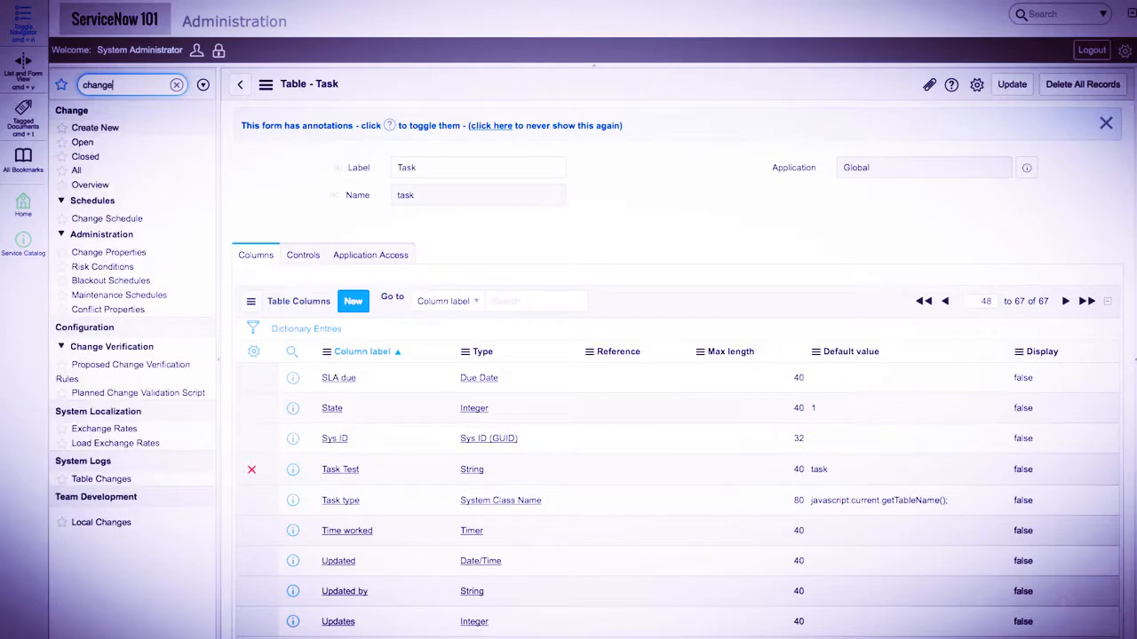
left_click(83, 142)
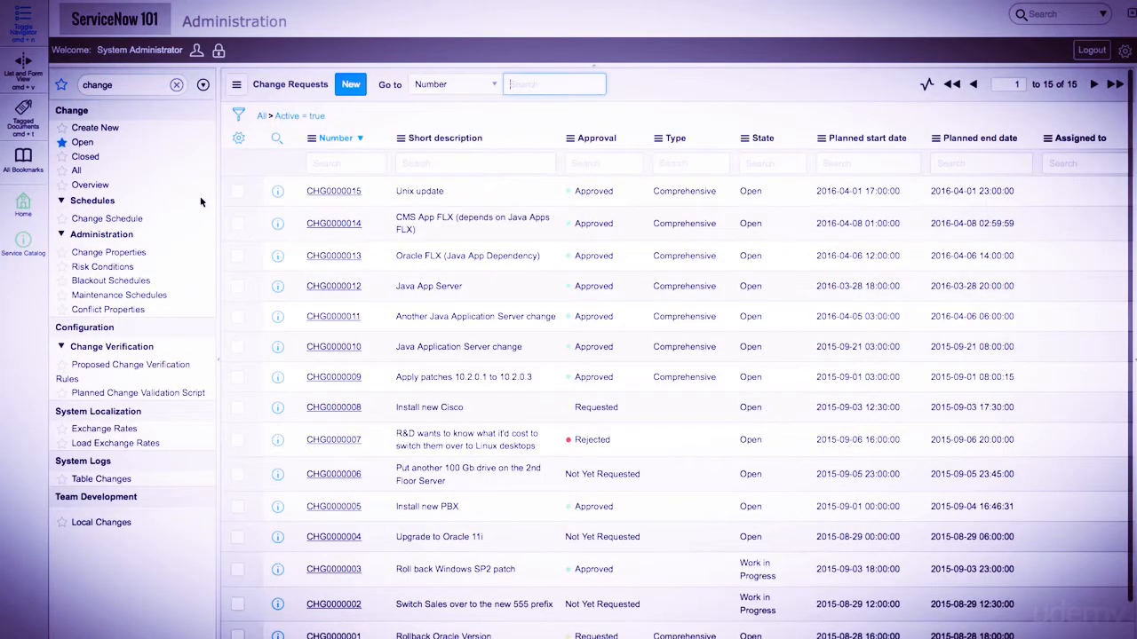
left_click(351, 86)
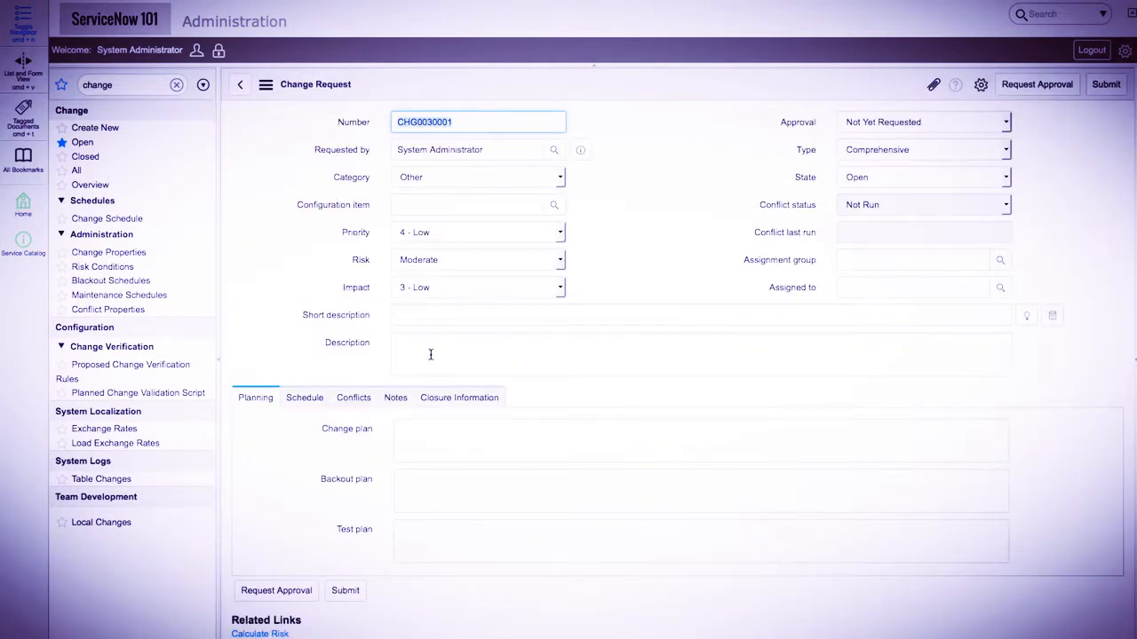
Step: Add the Task Test field to the end of the Change Request form layout and save it
right_click(657, 86)
mouse_move(697, 165)
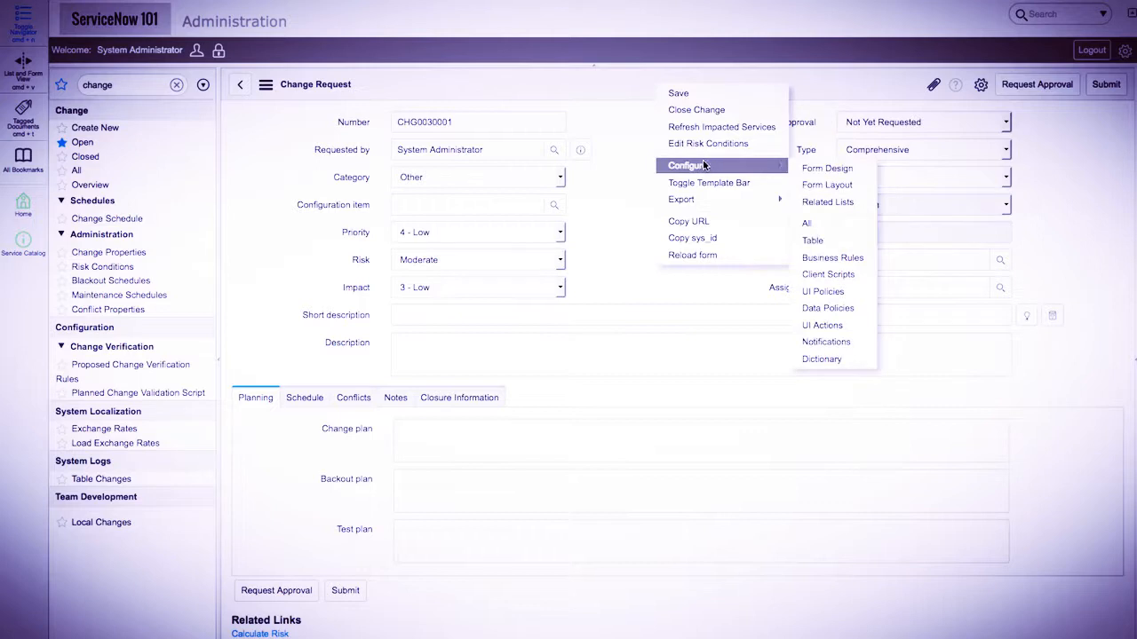
left_click(833, 184)
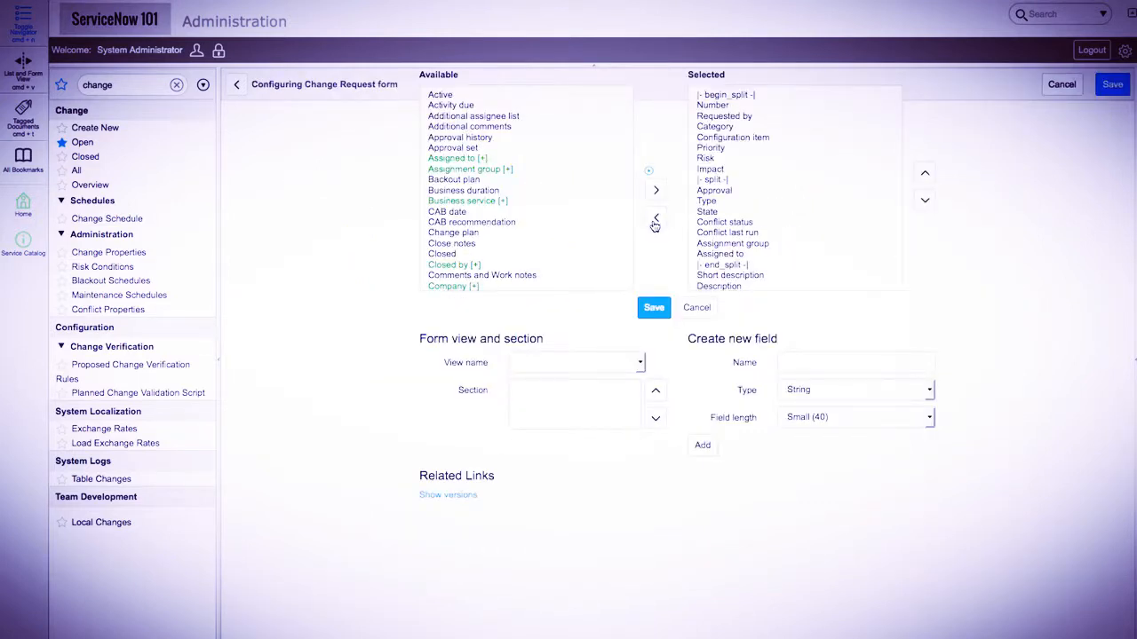
scroll(533, 229, "down", 3)
scroll(533, 234, "down", 3)
scroll(533, 235, "up", 5)
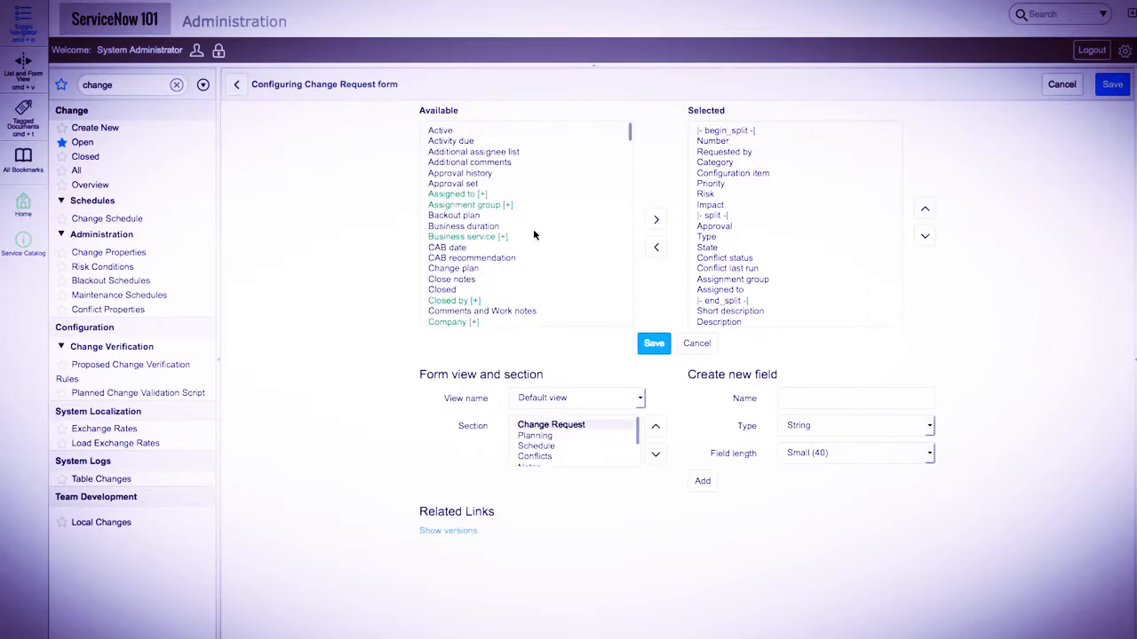
scroll(533, 235, "down", 4)
scroll(534, 234, "down", 5)
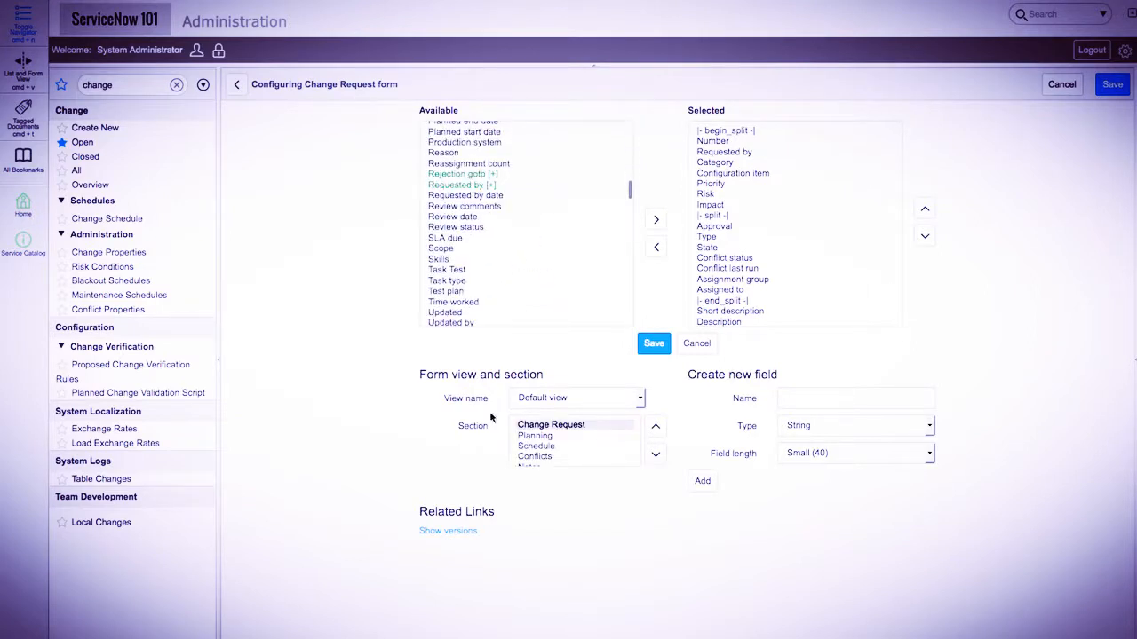
double_click(468, 271)
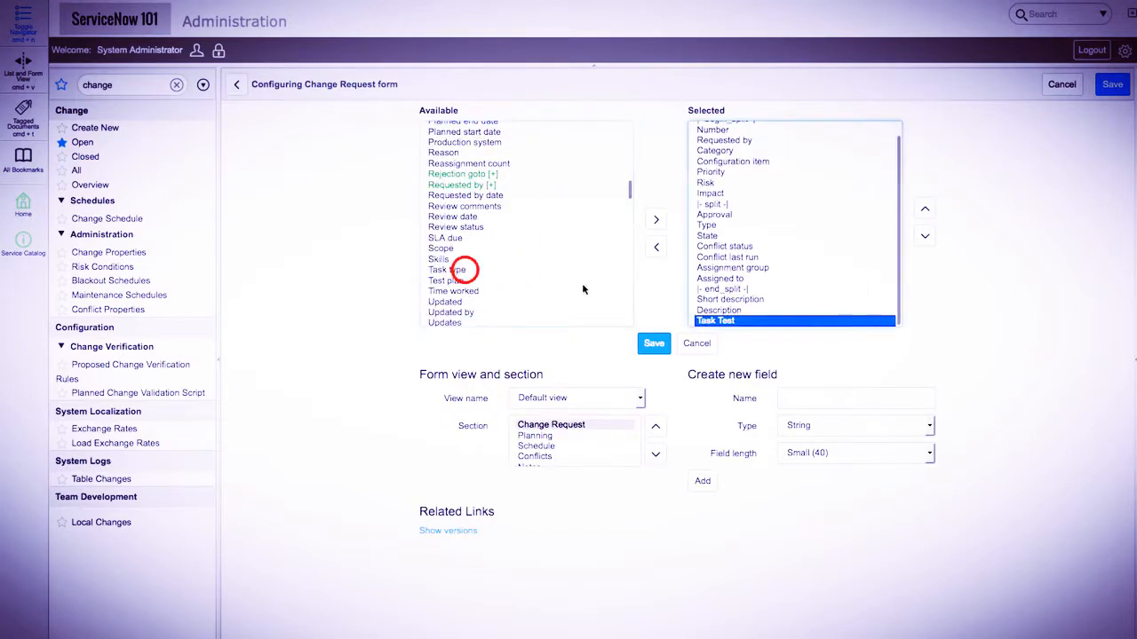
left_click(657, 350)
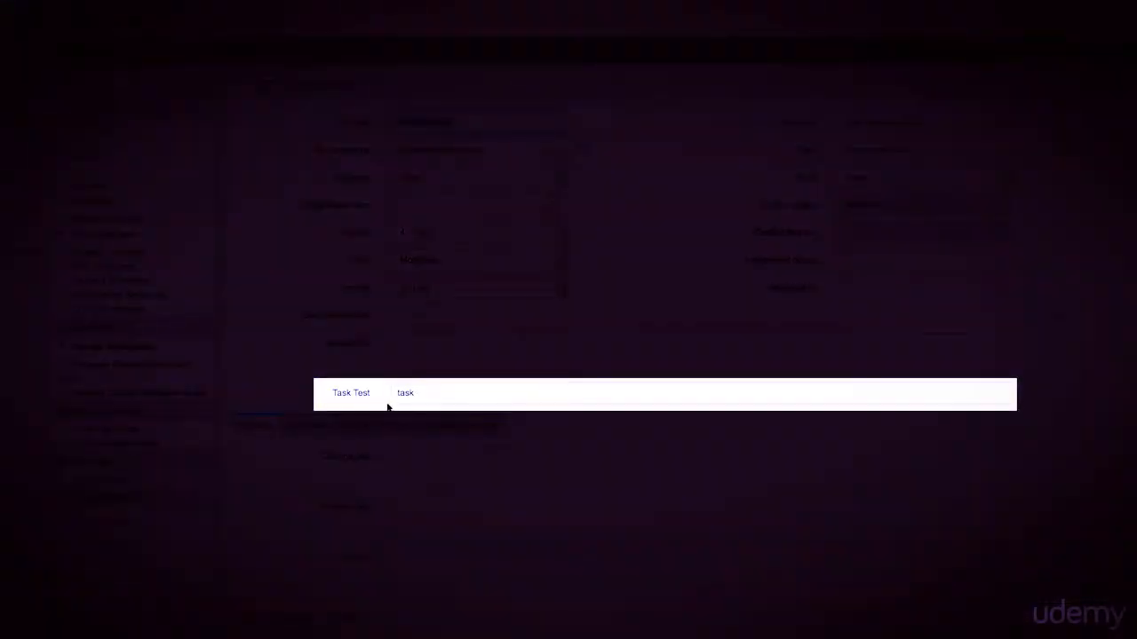
Step: Clear the navigator filter and start a new incident from the Incident application
double_click(129, 85)
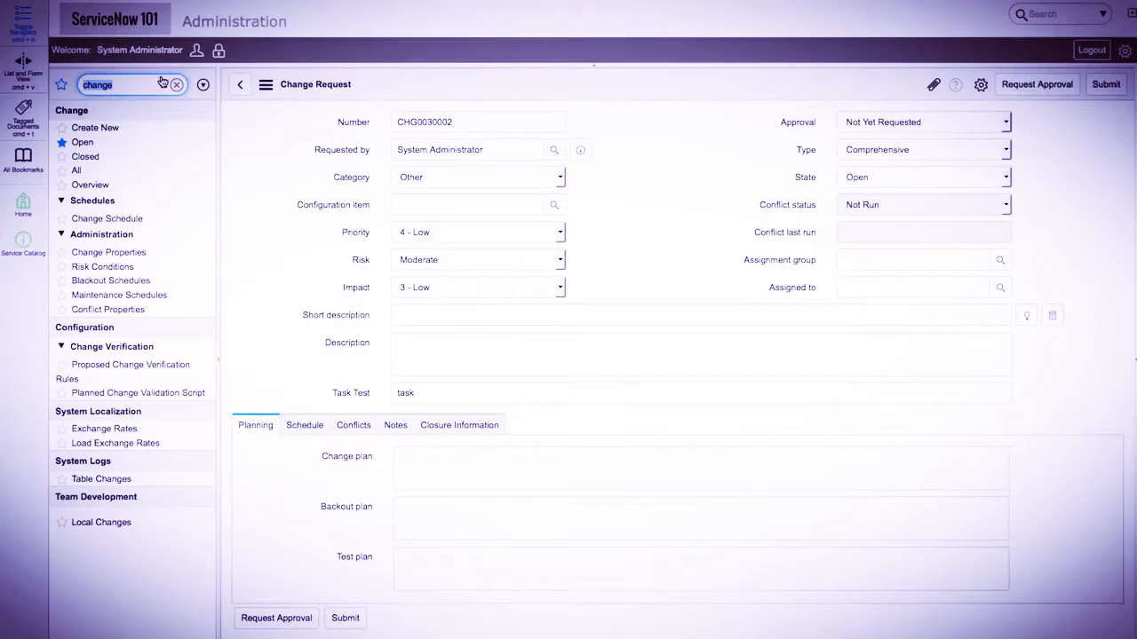
left_click(177, 84)
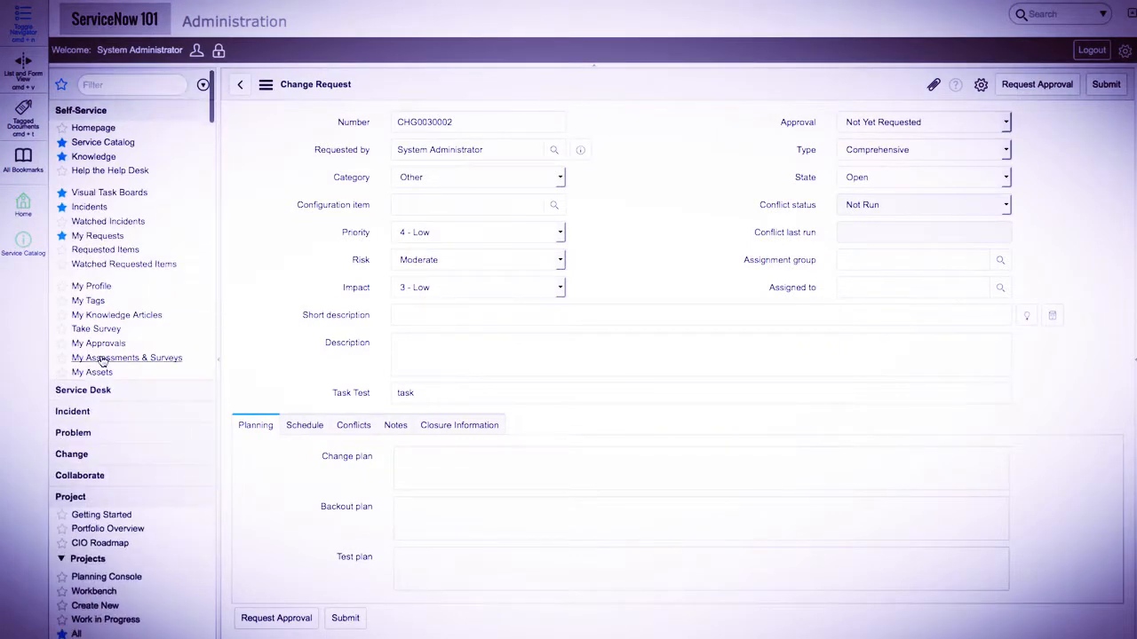
left_click(99, 413)
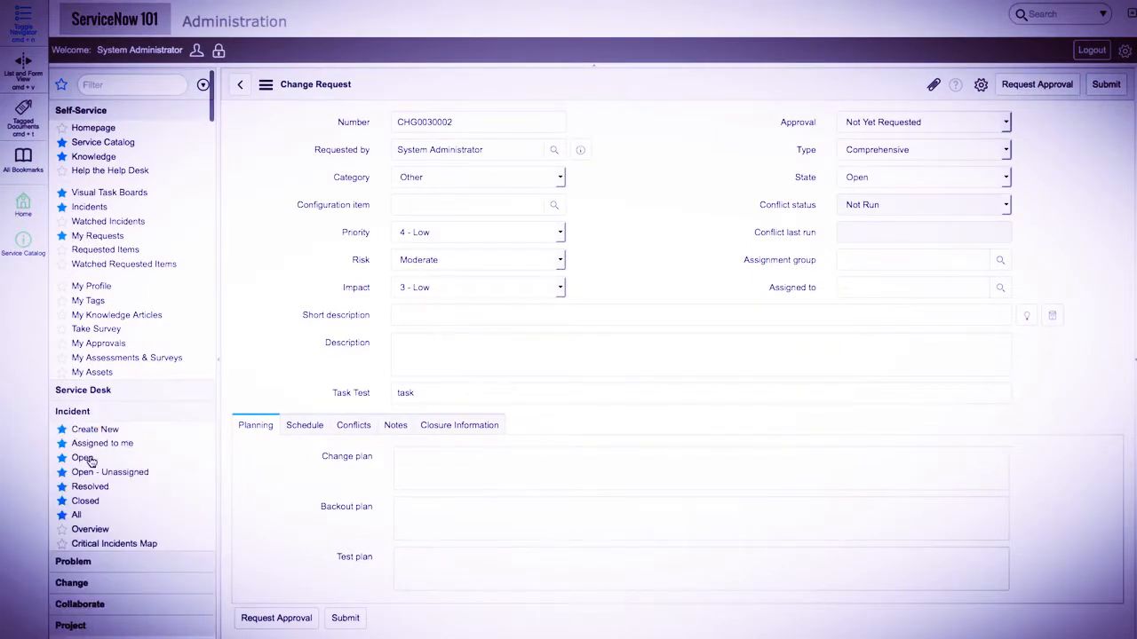
left_click(96, 429)
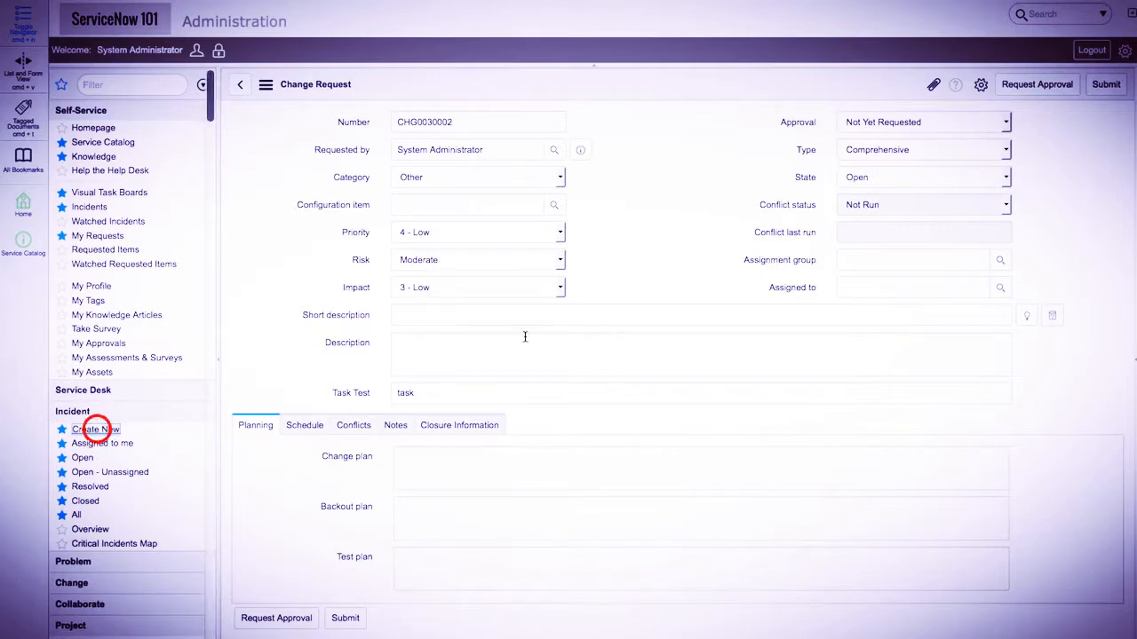
Step: Add the Task Test field below Alternate ID in the Incident form layout and save it
right_click(653, 85)
mouse_move(685, 115)
left_click(806, 142)
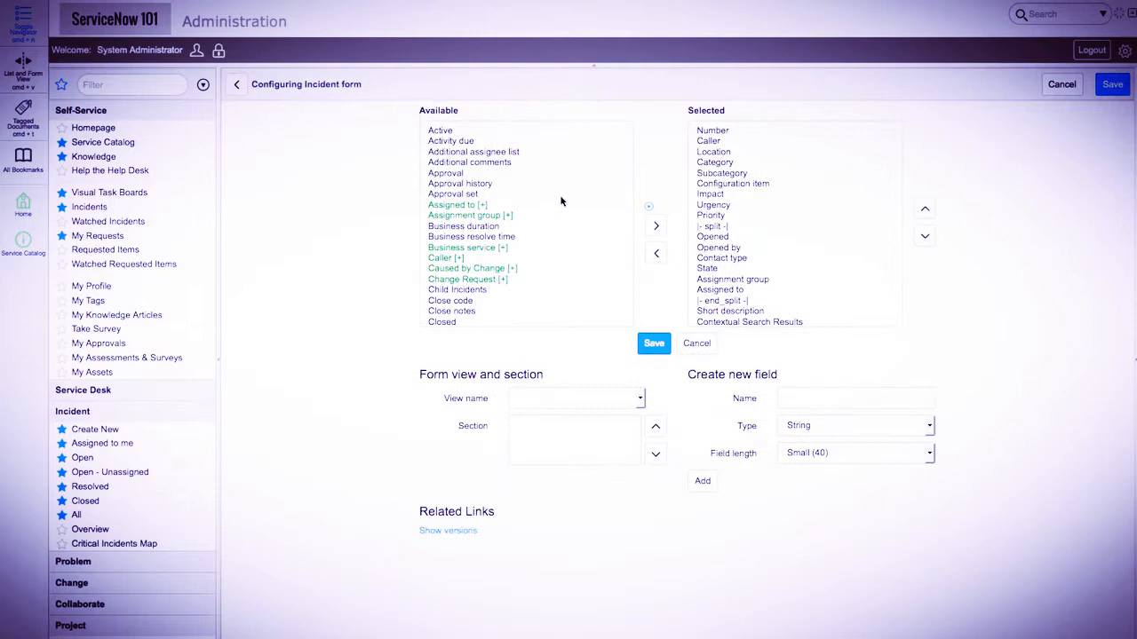
scroll(556, 203, "down", 5)
scroll(556, 205, "down", 8)
double_click(468, 235)
left_click(656, 346)
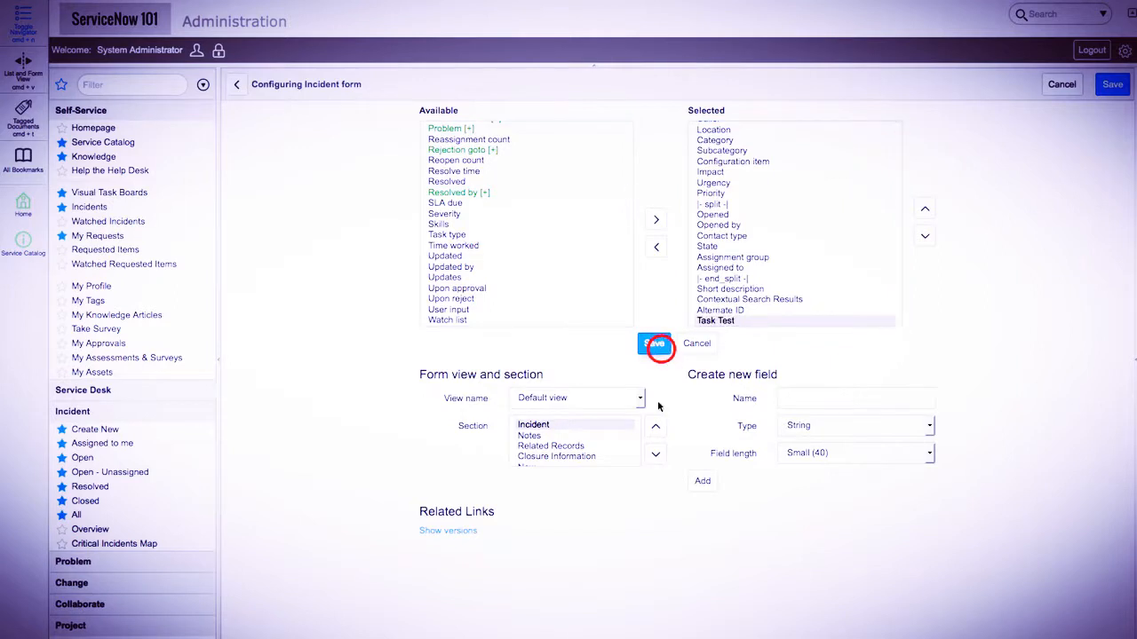
Step: Check the Task Test field's default value on the new incident form
left_click(429, 520)
left_click_drag(428, 519, 401, 520)
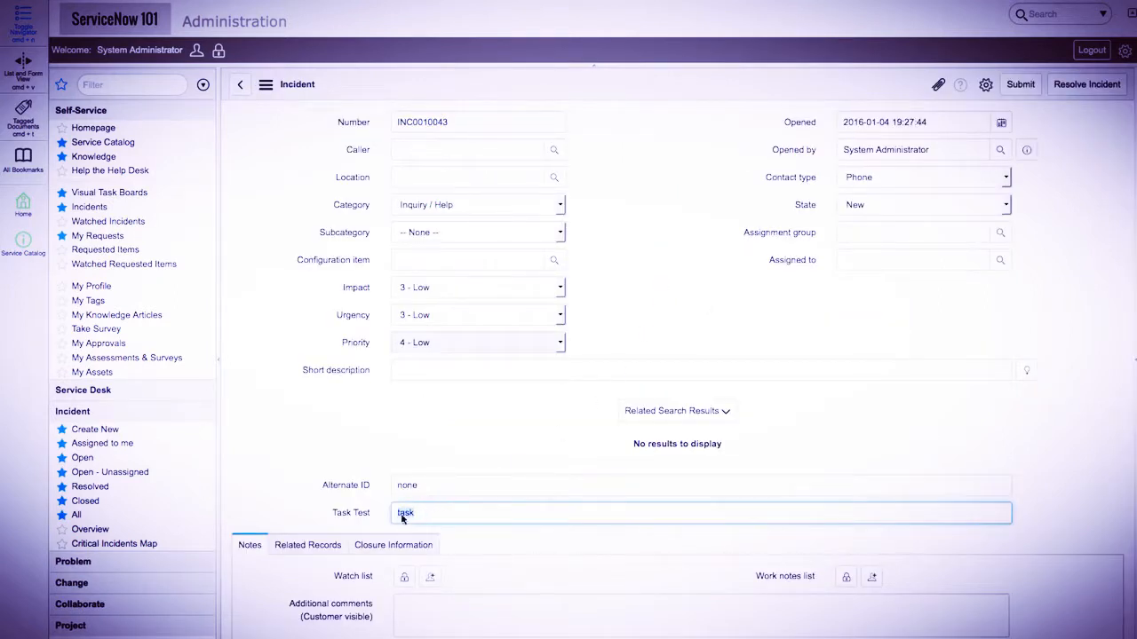
left_click(300, 526)
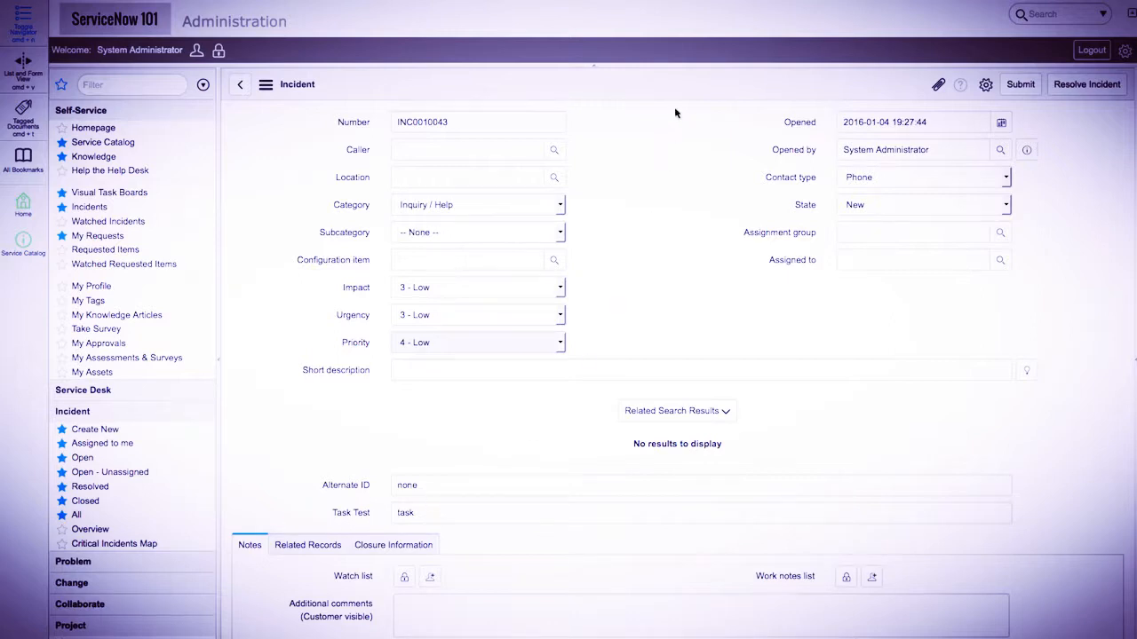
Step: Open the Task Test field's dictionary entry and start a new dictionary override for the Incident table
right_click(360, 515)
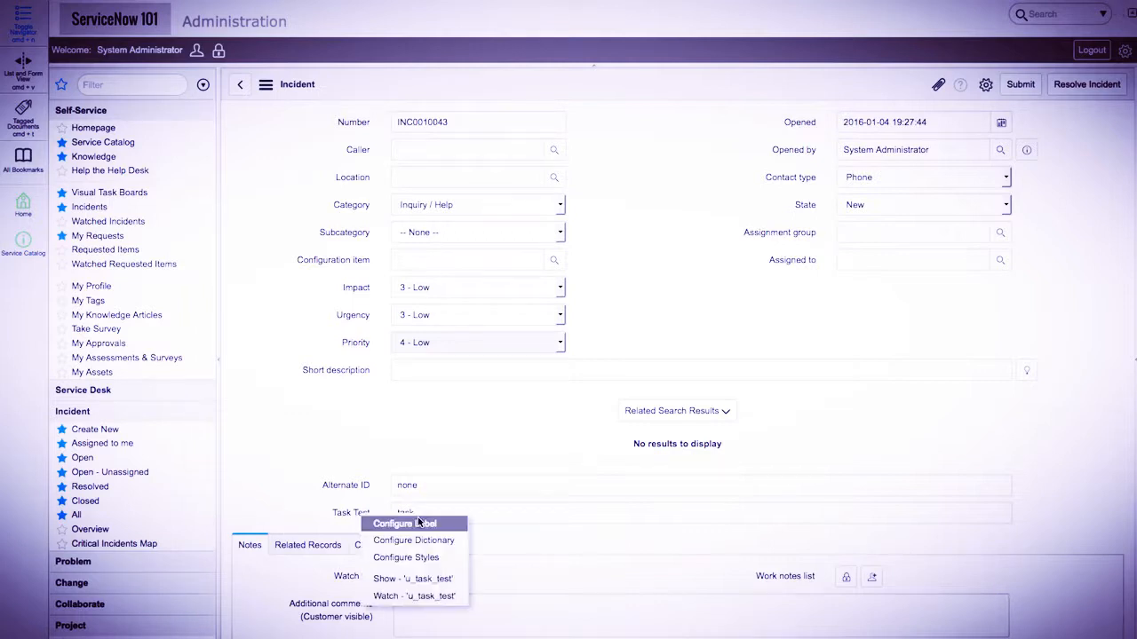
left_click(424, 542)
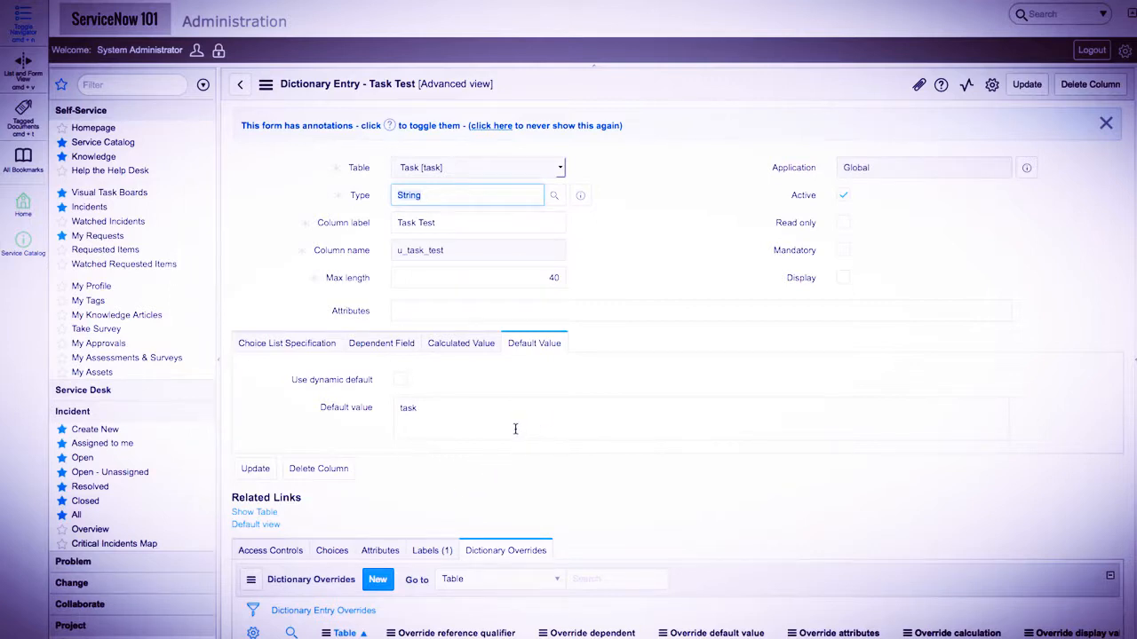
scroll(691, 508, "down", 2)
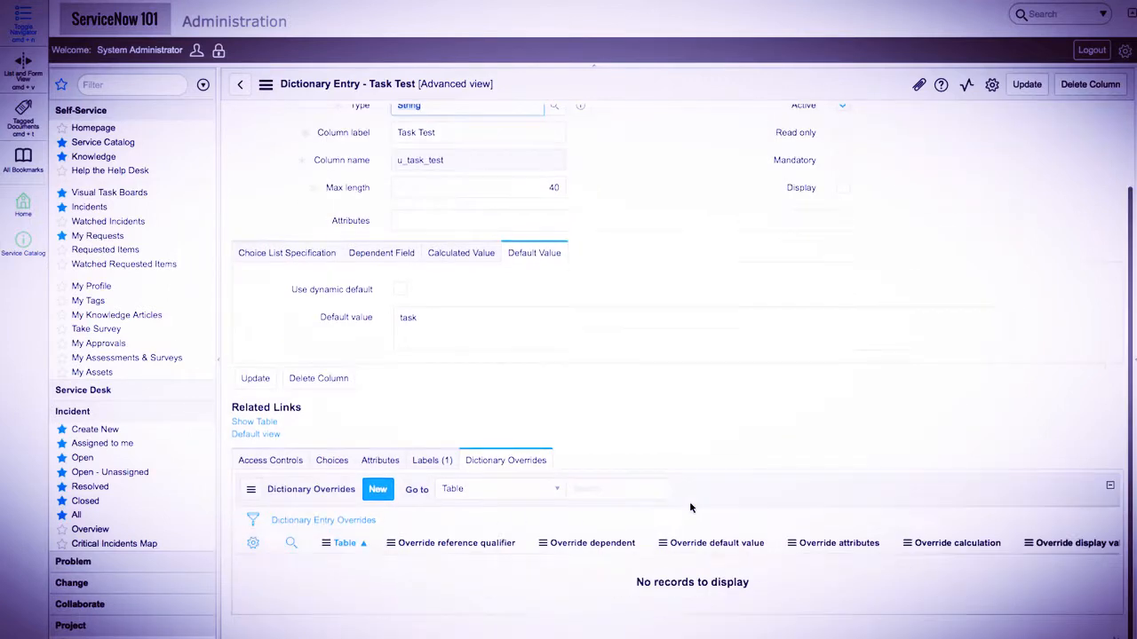
left_click(378, 489)
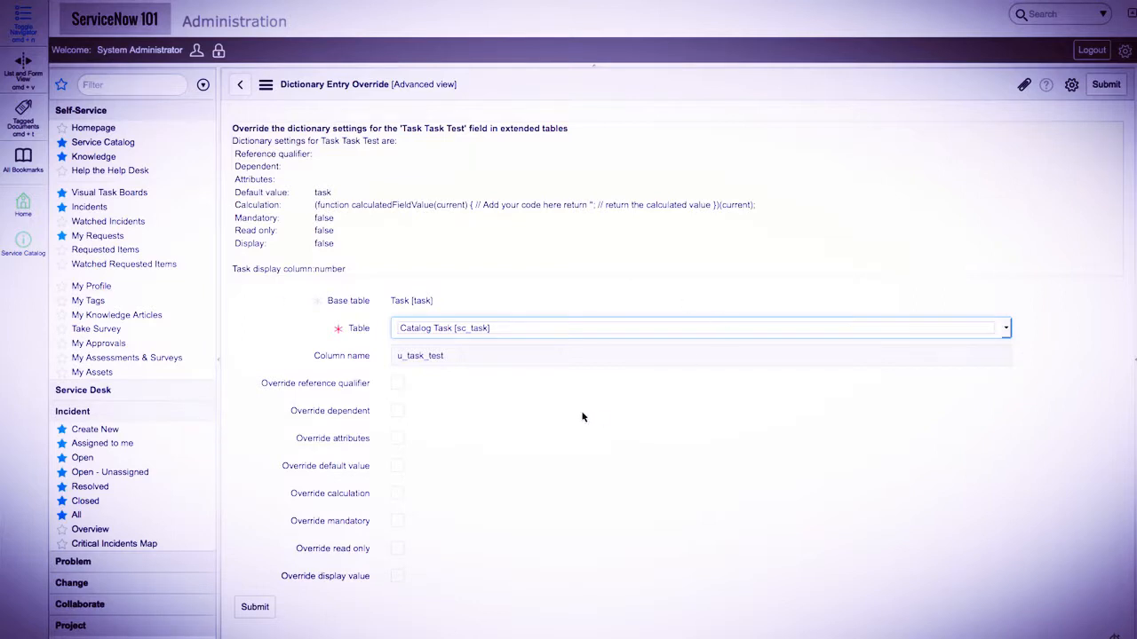
left_click(529, 326)
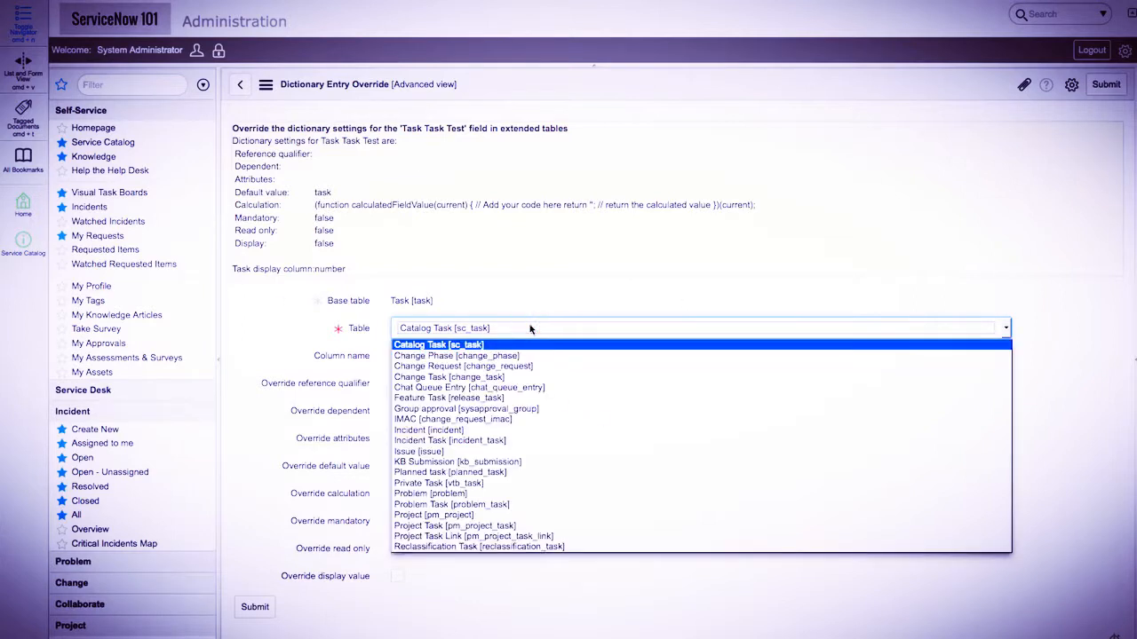
key("i")
key("n")
key("Return")
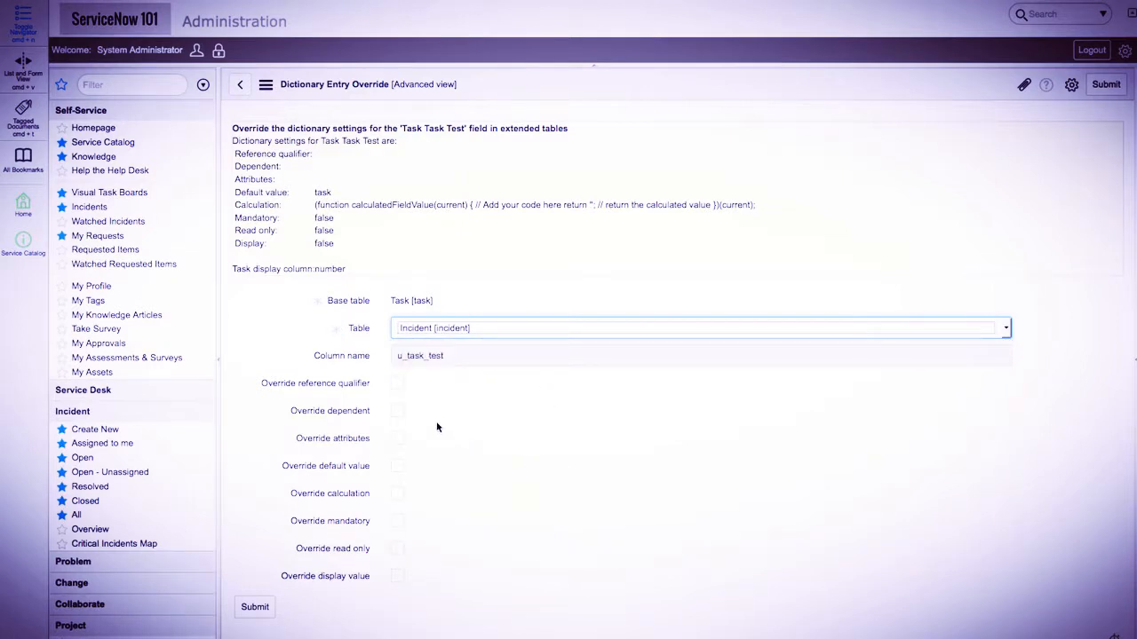
Step: Override the default value of Task Test on the Incident table with "incident"
left_click(397, 465)
left_click(414, 501)
type("in")
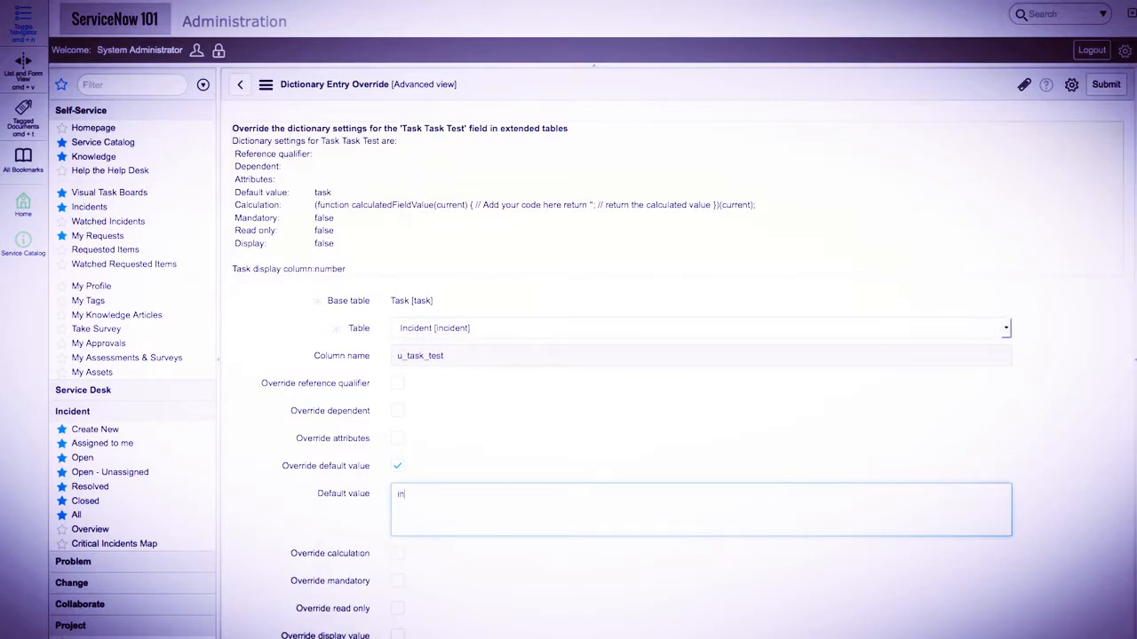
type("cident")
Step: Override the read-only setting to make the field read only for Incident, and submit the dictionary override
scroll(397, 535, "down", 1)
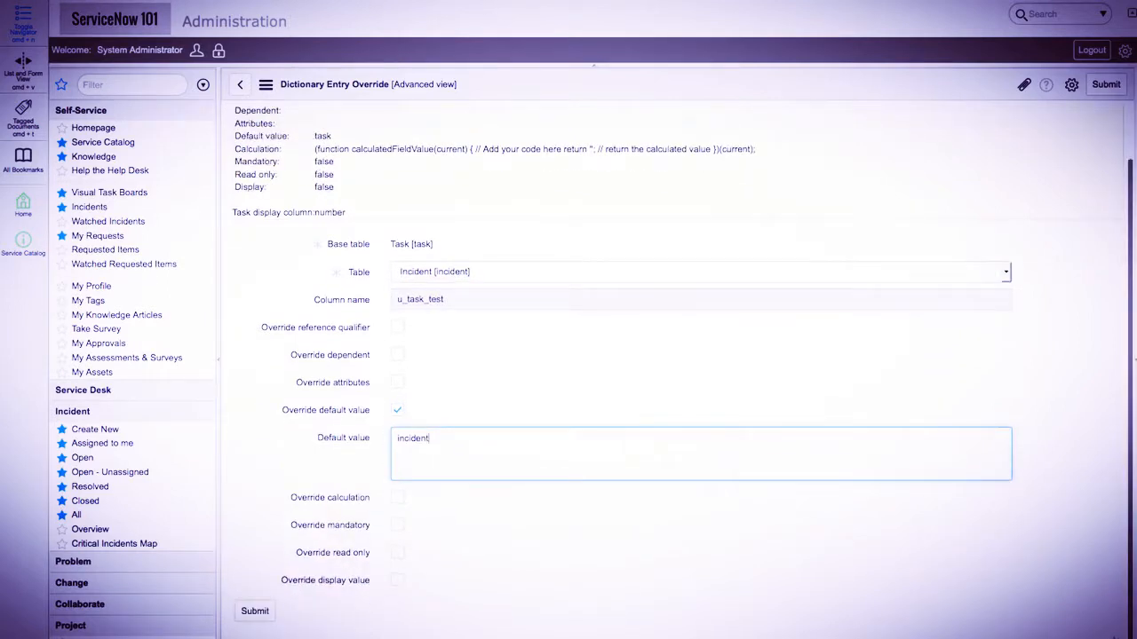
left_click(398, 555)
left_click(398, 581)
scroll(399, 581, "down", 1)
left_click(254, 611)
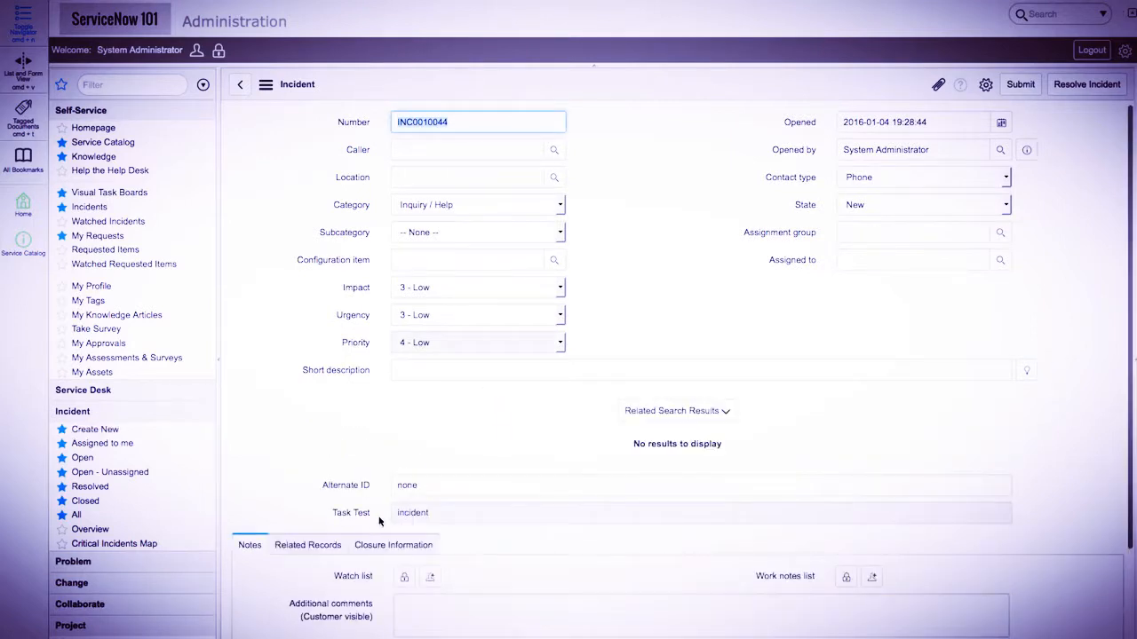
Step: Check the Task Test field's default value and editability on a new incident, and view its dictionary info
left_click(422, 513)
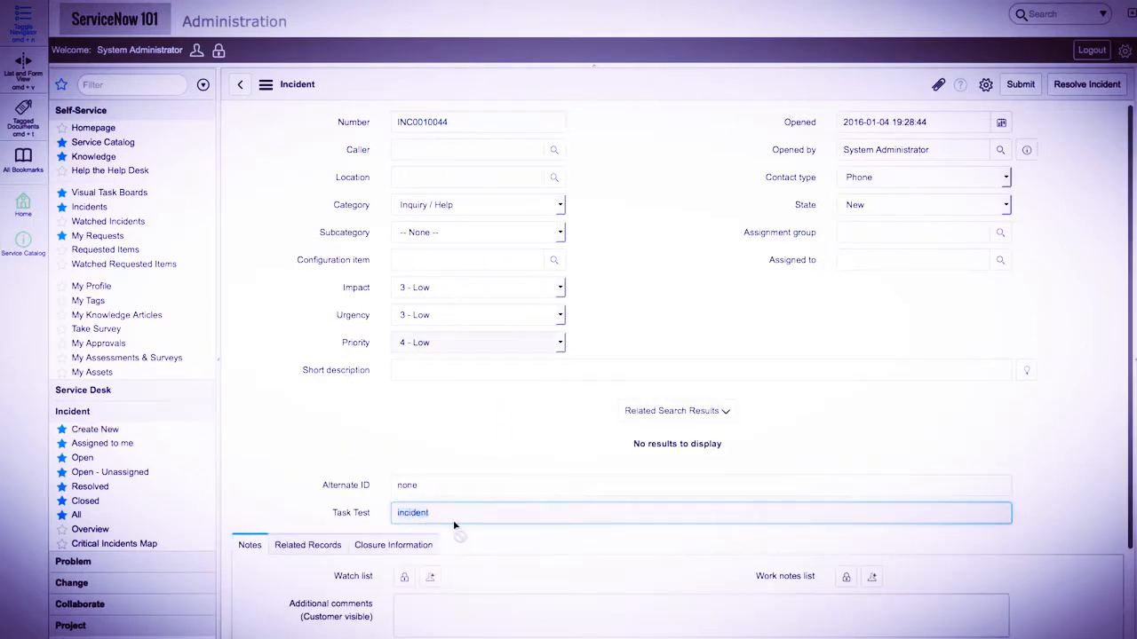
left_click(455, 519)
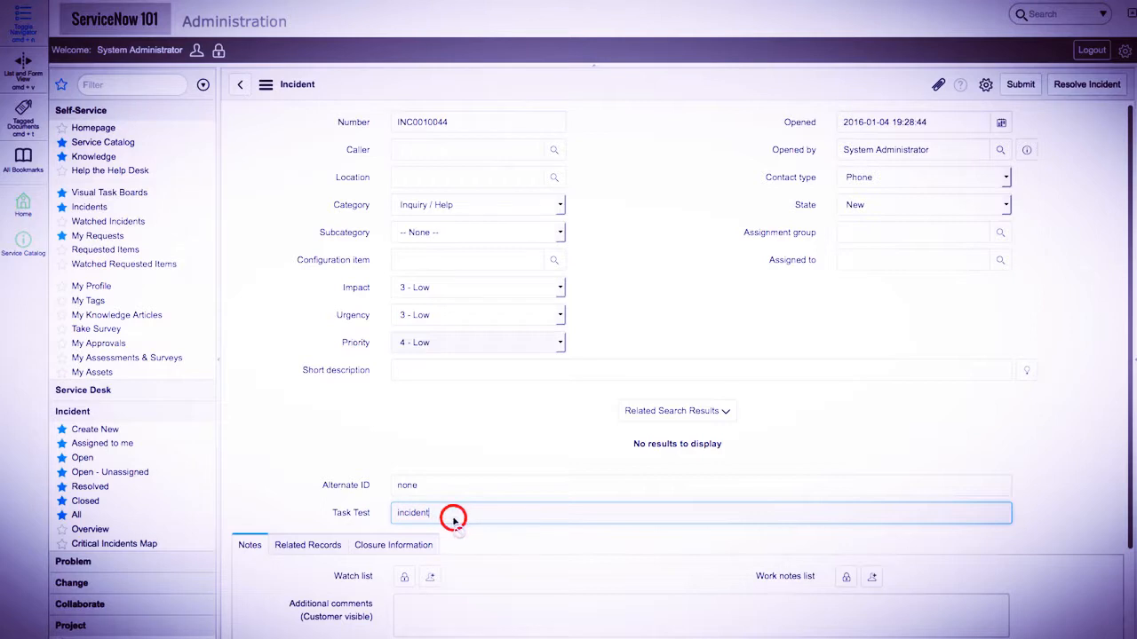
right_click(379, 518)
left_click(406, 579)
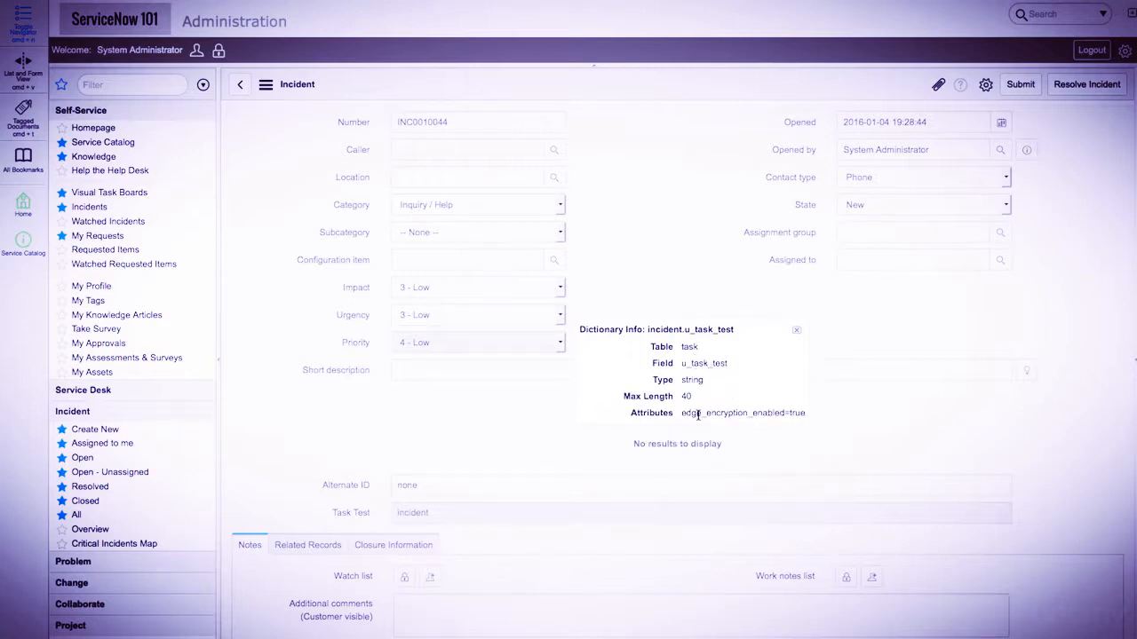
left_click(796, 329)
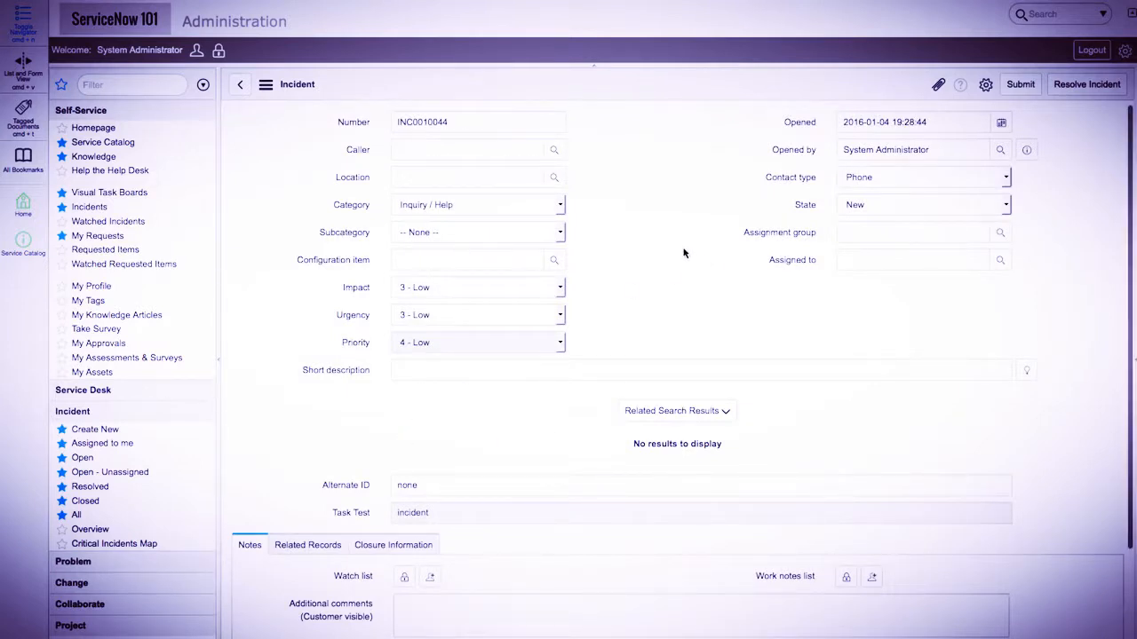
Step: Look up the business user by display name in the new incident's Caller field and select the match
left_click(466, 149)
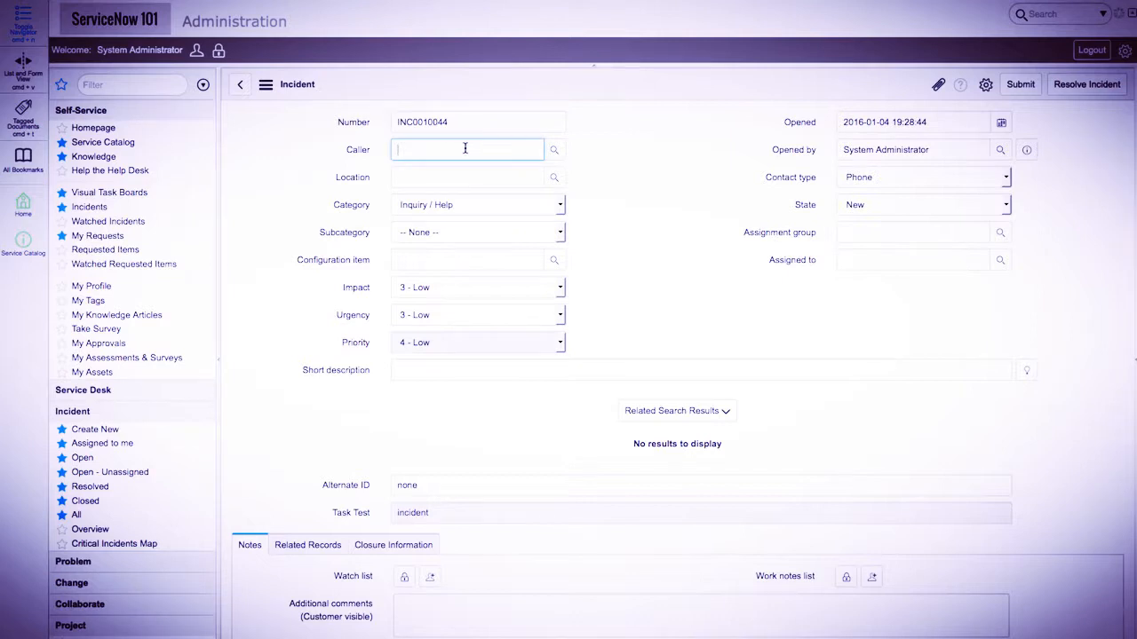
type("syst")
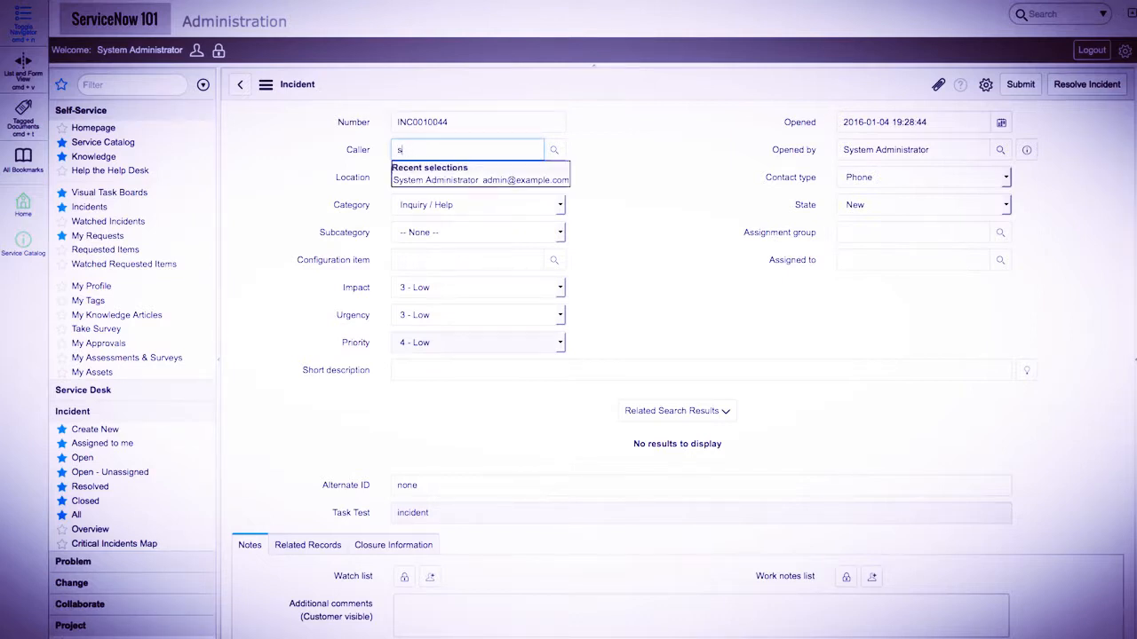
type("businessman")
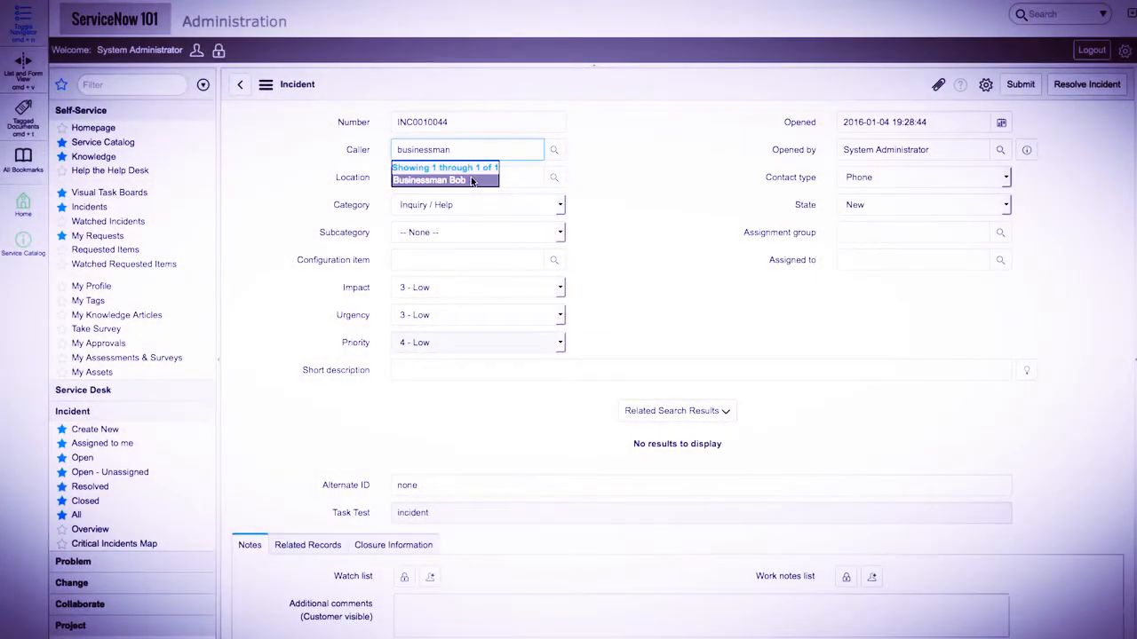
left_click(471, 181)
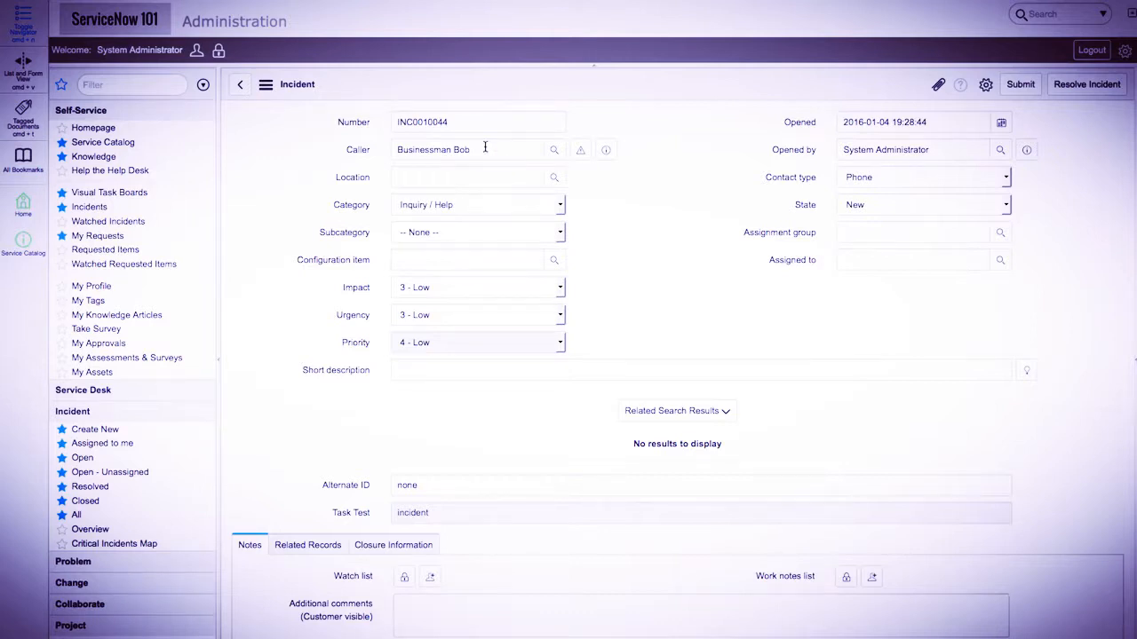
Step: Leave the unsaved incident for the sys_user list and open the User table's definition
left_click(109, 82)
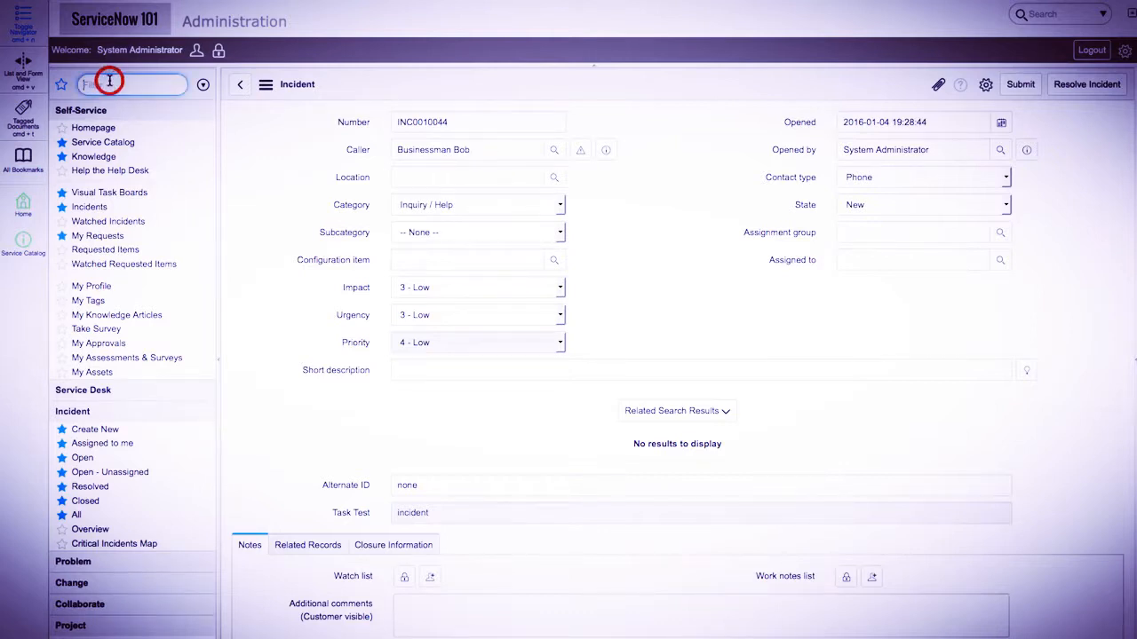
type("sys_user.list")
key("Return")
left_click(718, 267)
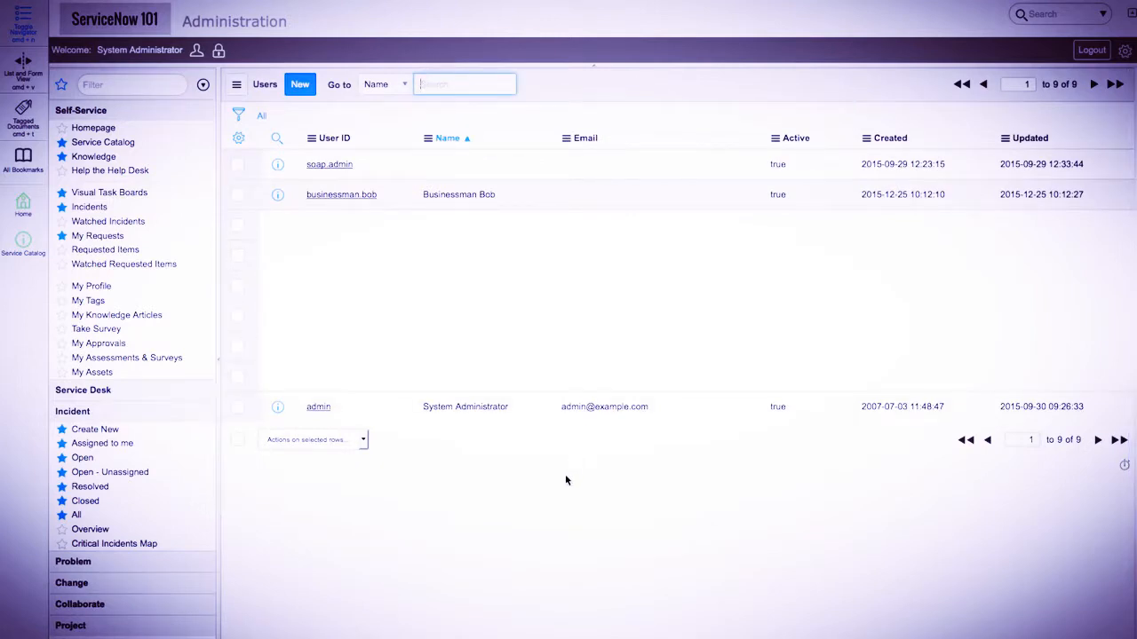
right_click(331, 140)
mouse_move(410, 260)
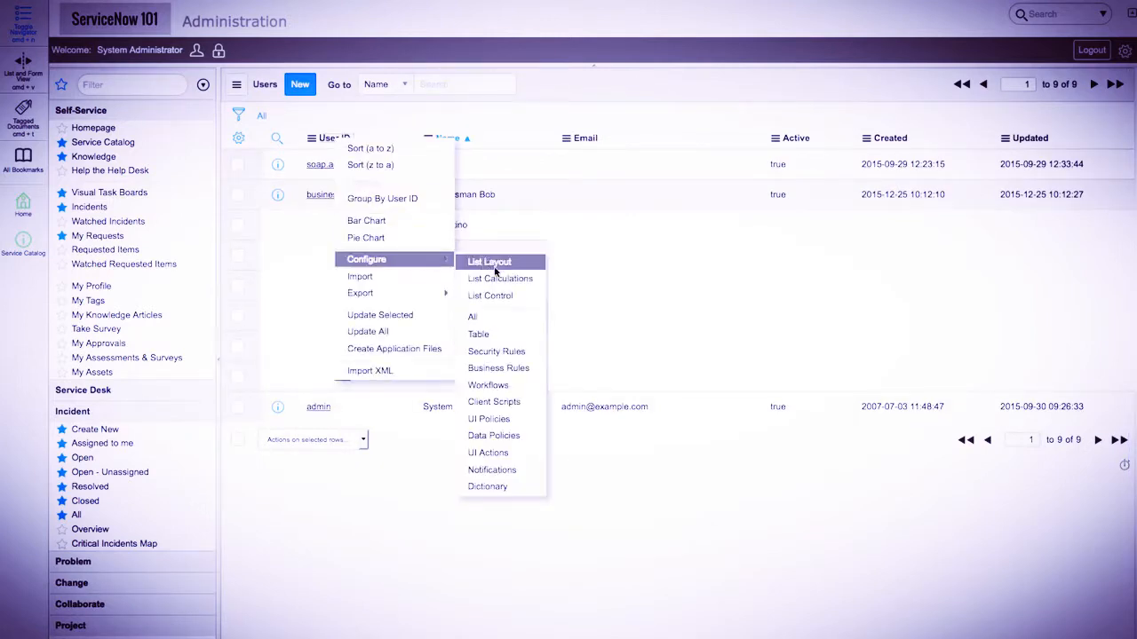
left_click(500, 338)
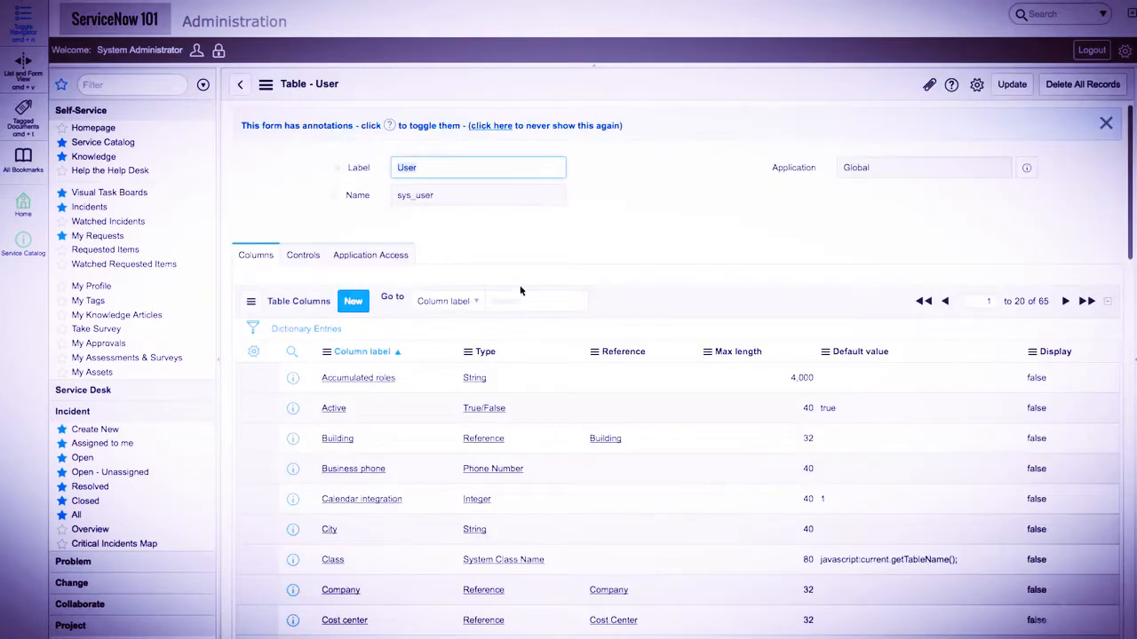
Step: Set Display to true for the User ID column of the User table and save the table
scroll(573, 378, "down", 2)
left_click(1085, 133)
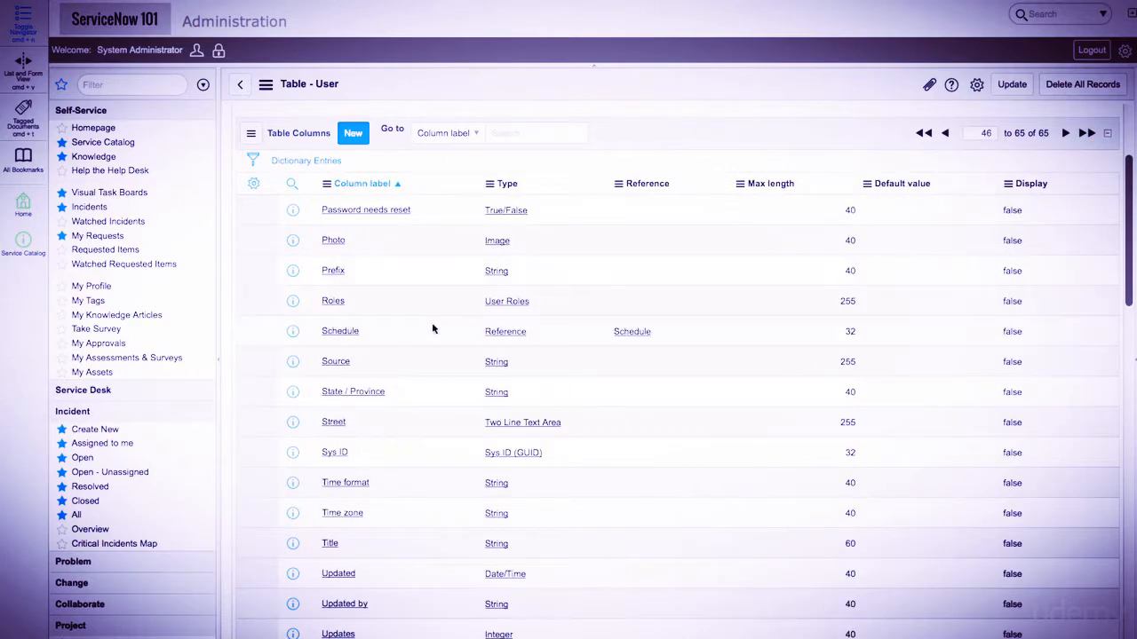
scroll(432, 323, "down", 3)
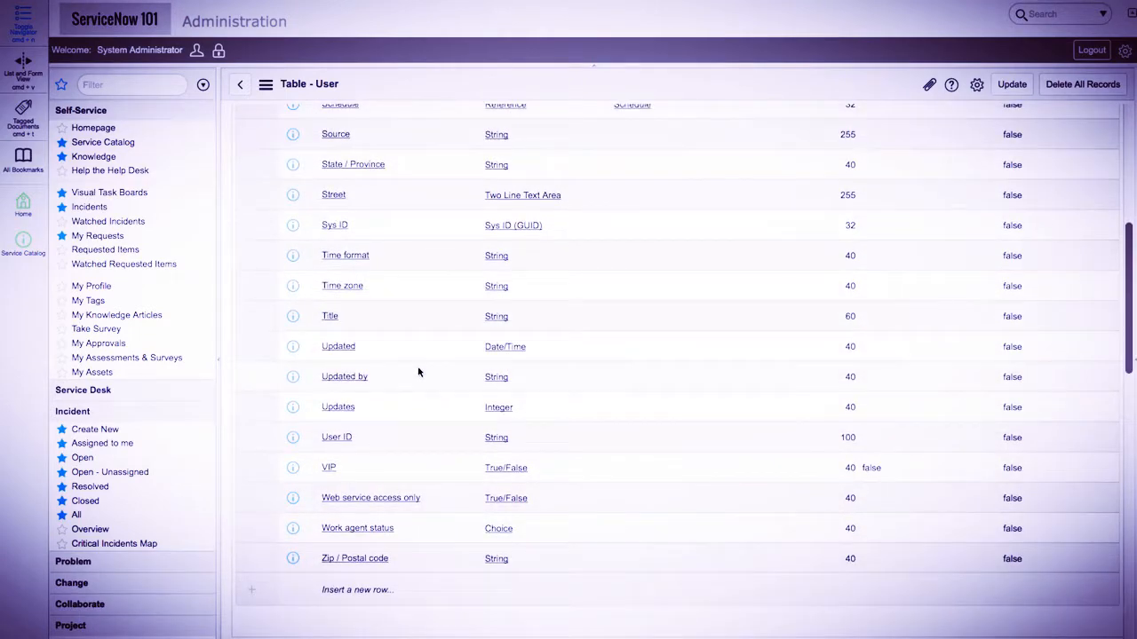
double_click(1023, 438)
left_click(1025, 439)
left_click(1019, 455)
left_click(1066, 437)
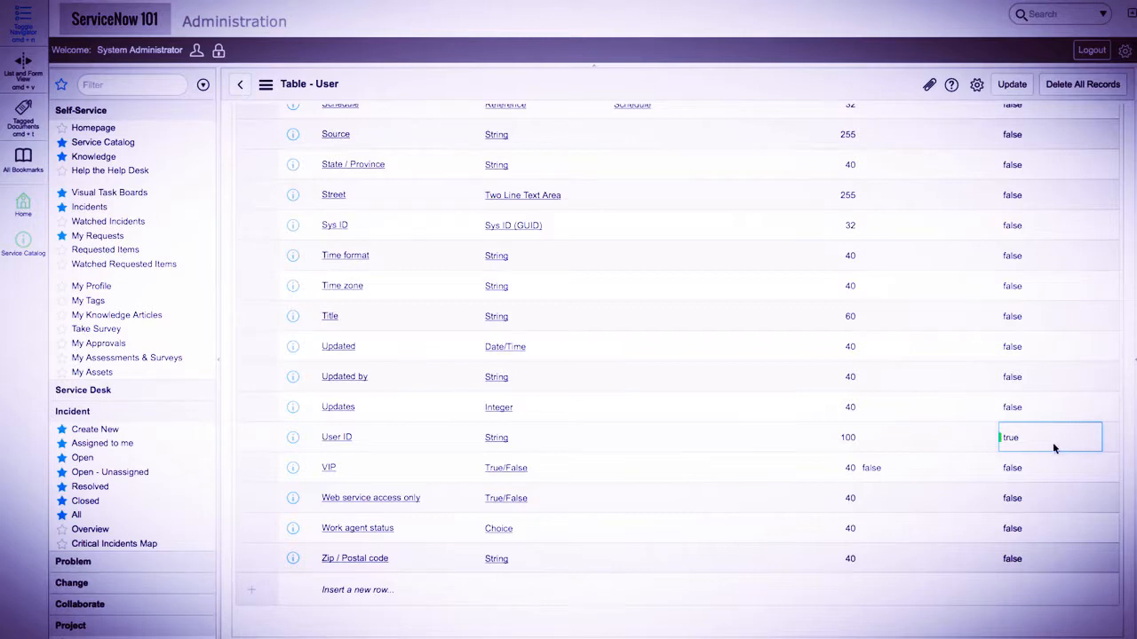
left_click(1030, 84)
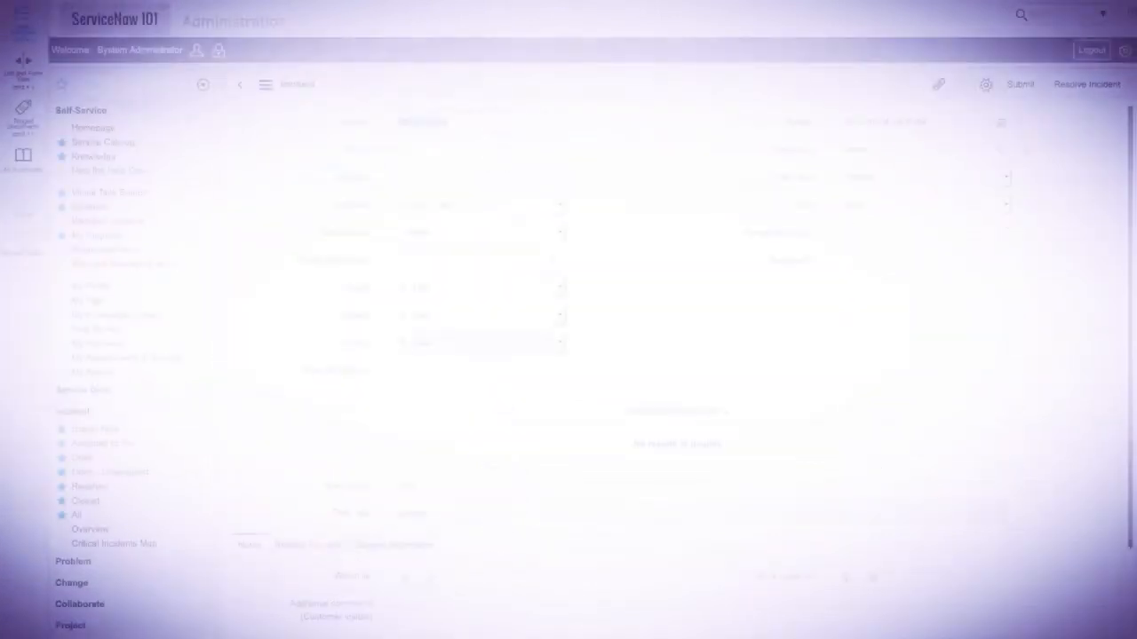
Step: Search for "bu" in a new incident's Caller field, select the user ID offered, and preview that user record
left_click(491, 147)
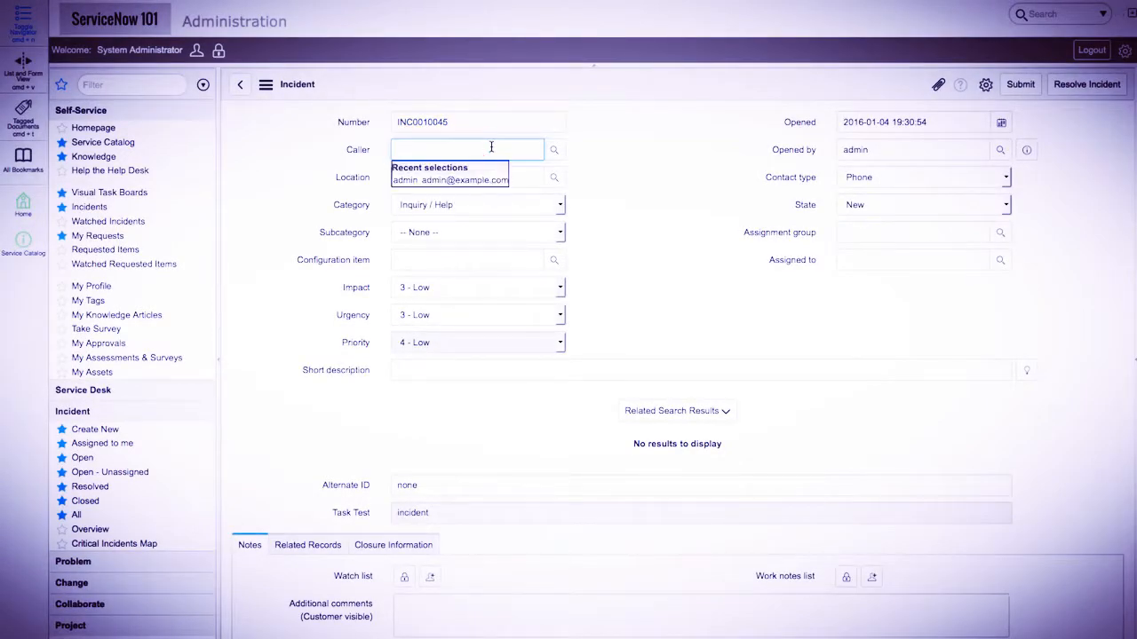
type("bu")
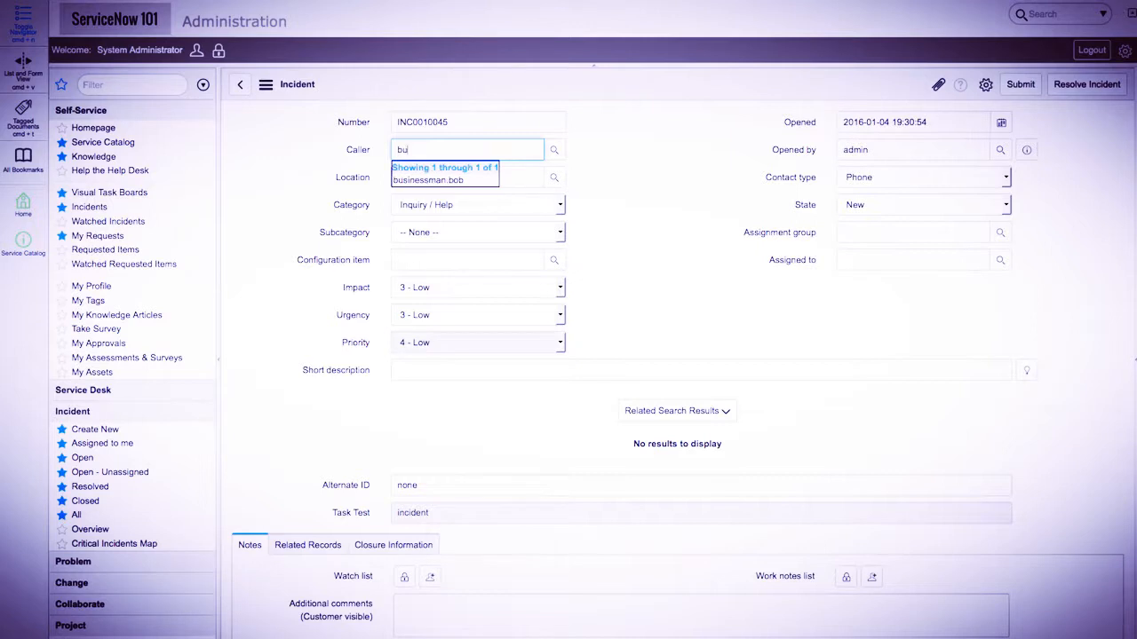
left_click(484, 176)
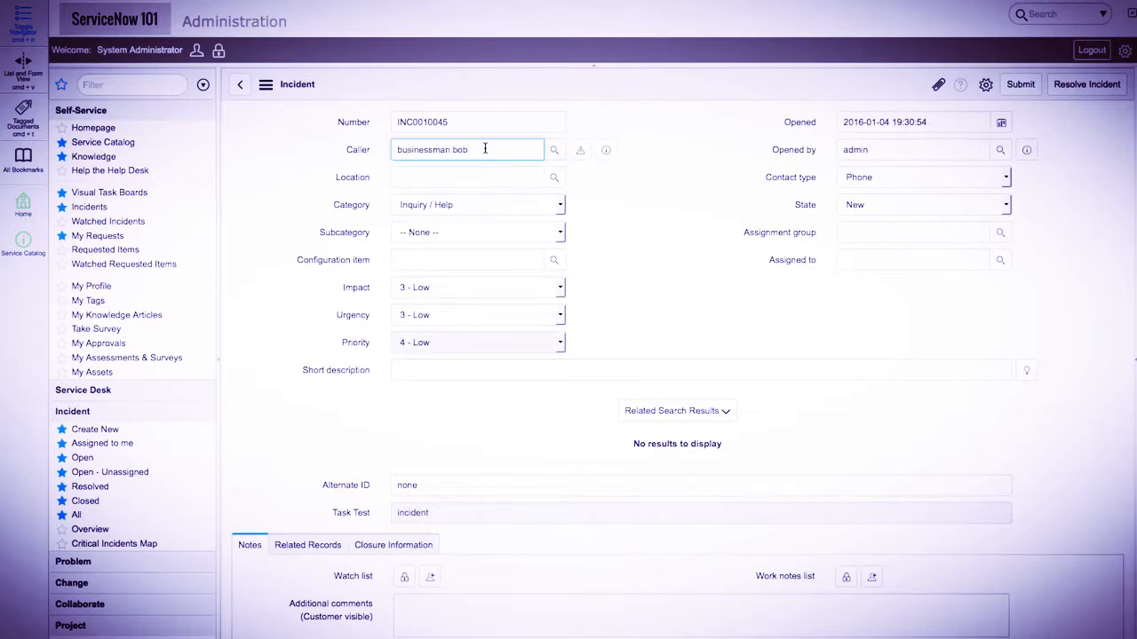
mouse_move(609, 153)
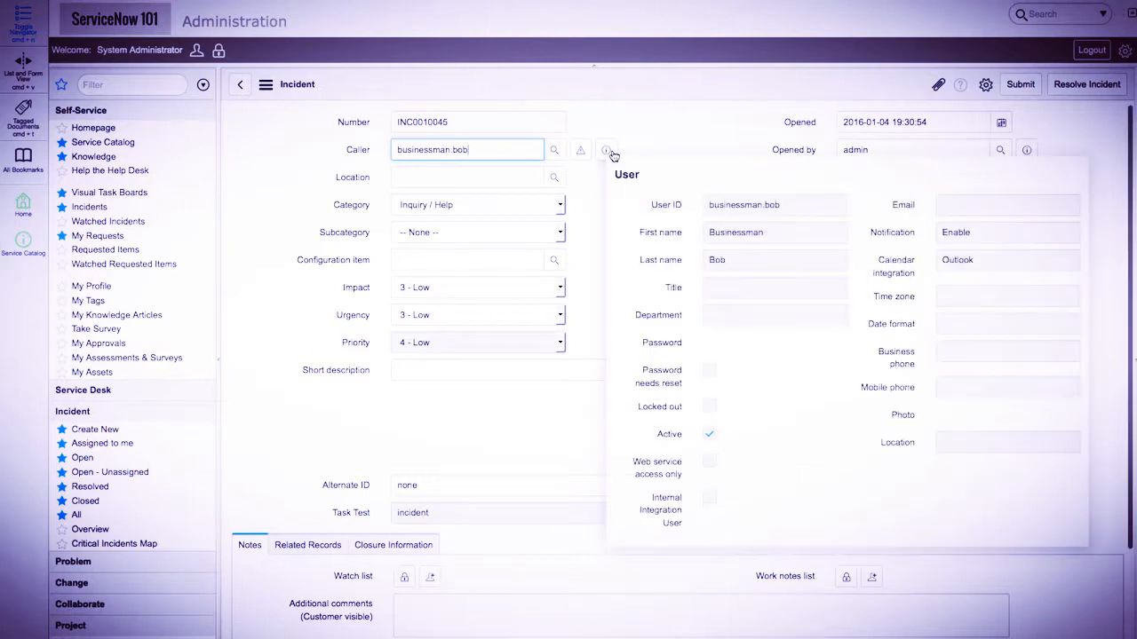
left_click(652, 156)
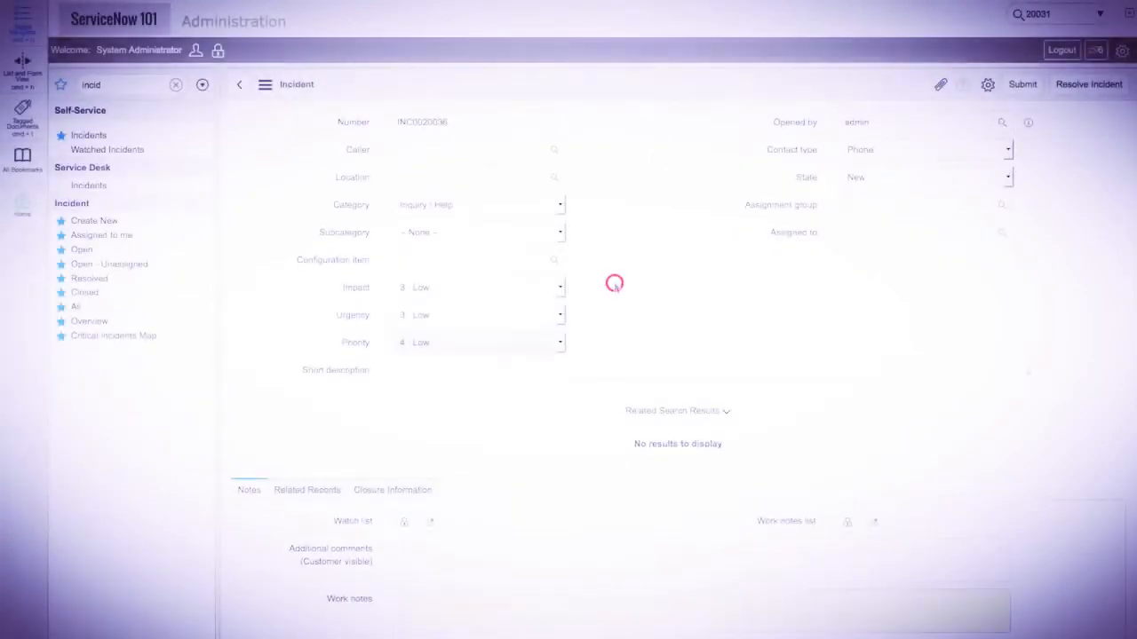
Step: Search for "business" in the Caller field of the new incident and select the matching user ID
left_click(468, 151)
type("business")
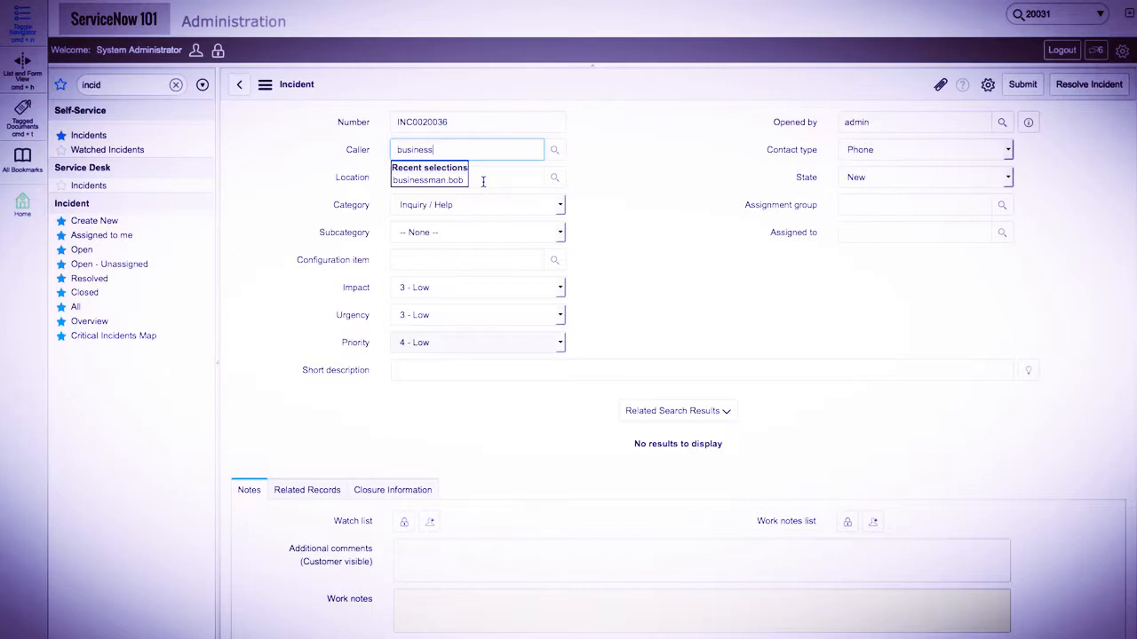
left_click(606, 182)
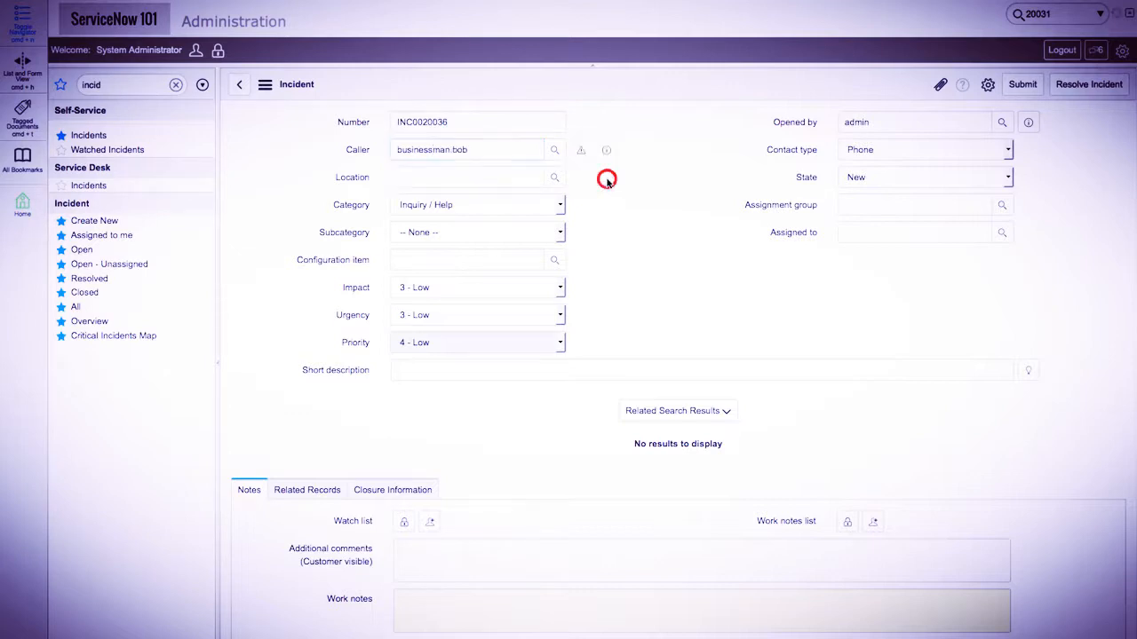
Step: Open the Caller field's dictionary entry, discarding the unsaved incident
right_click(358, 153)
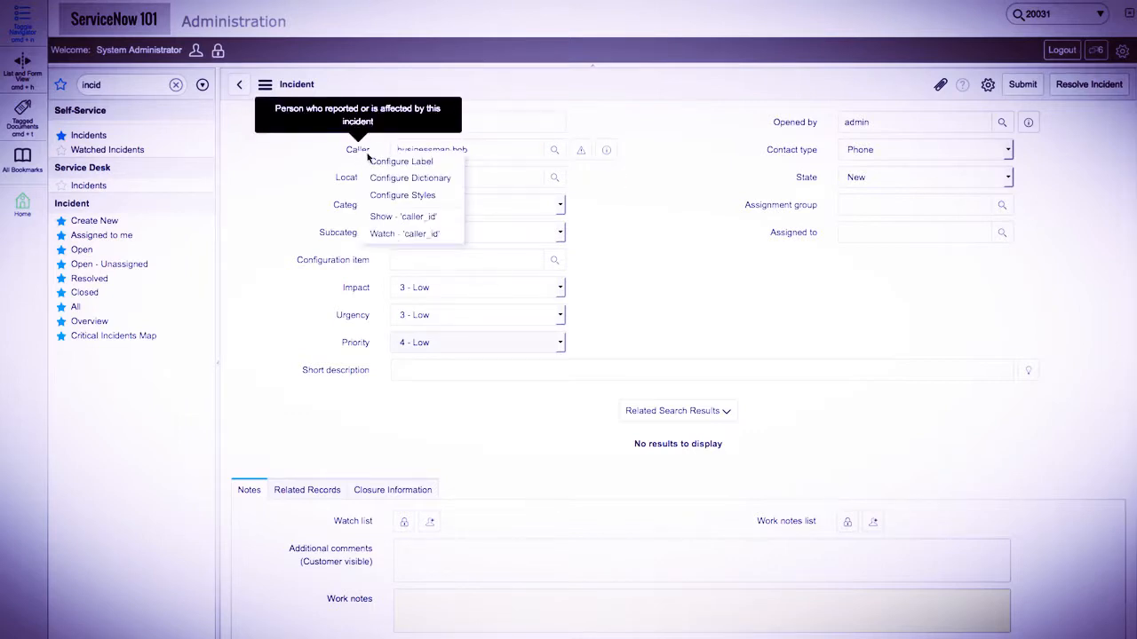
left_click(397, 179)
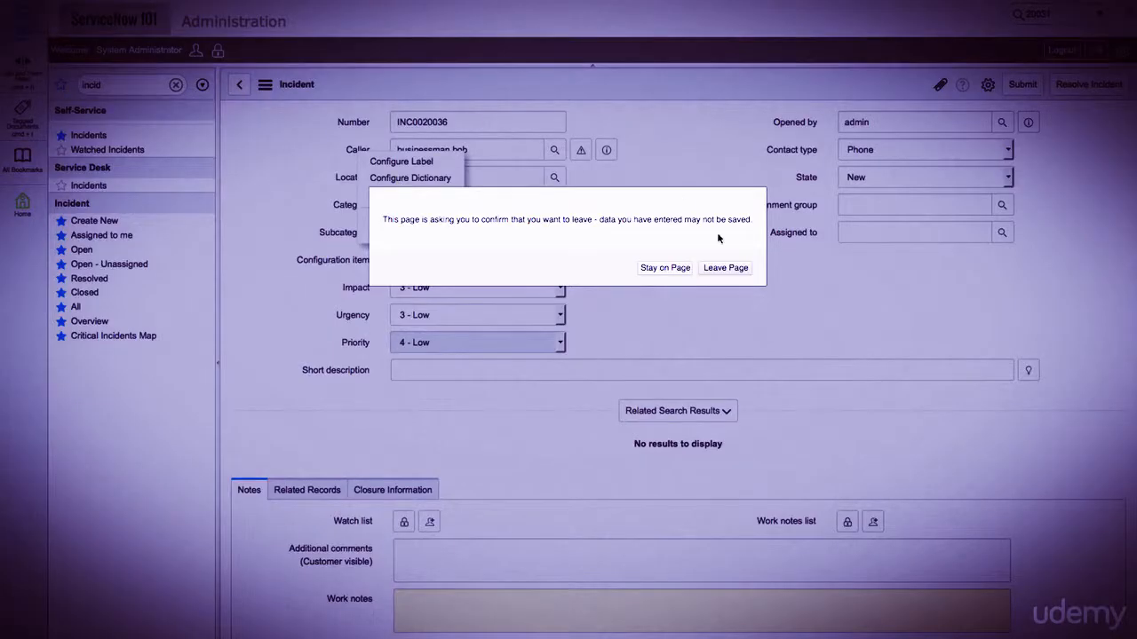
left_click(726, 270)
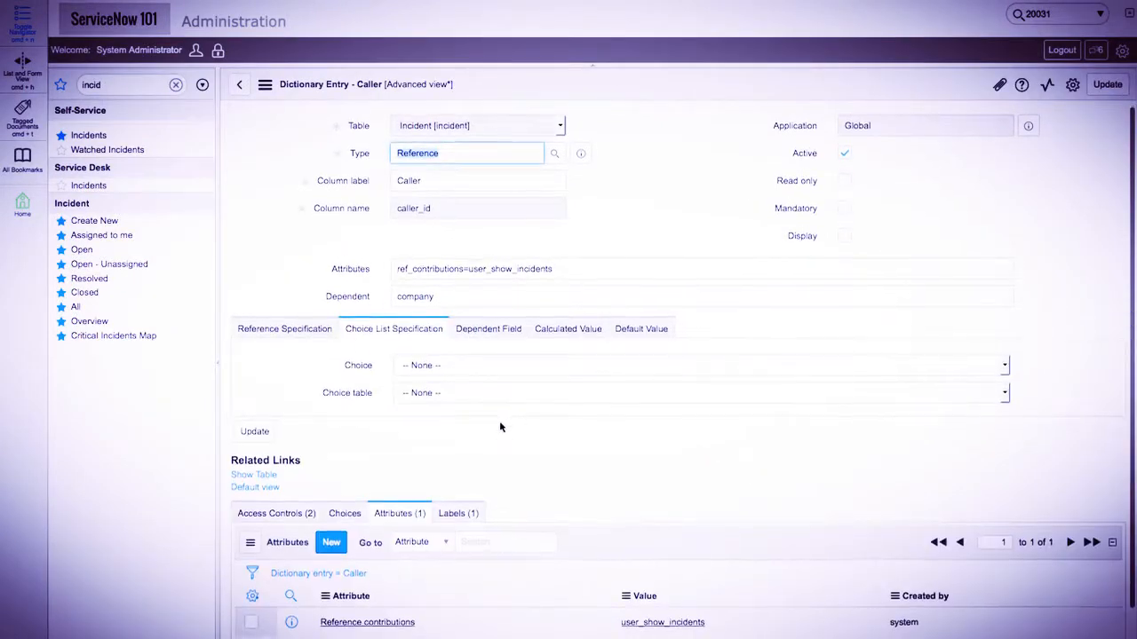
Step: Add the attribute Reference auto completer columns with the value first_name to the Caller dictionary entry and submit it
scroll(499, 427, "down", 1)
left_click(334, 482)
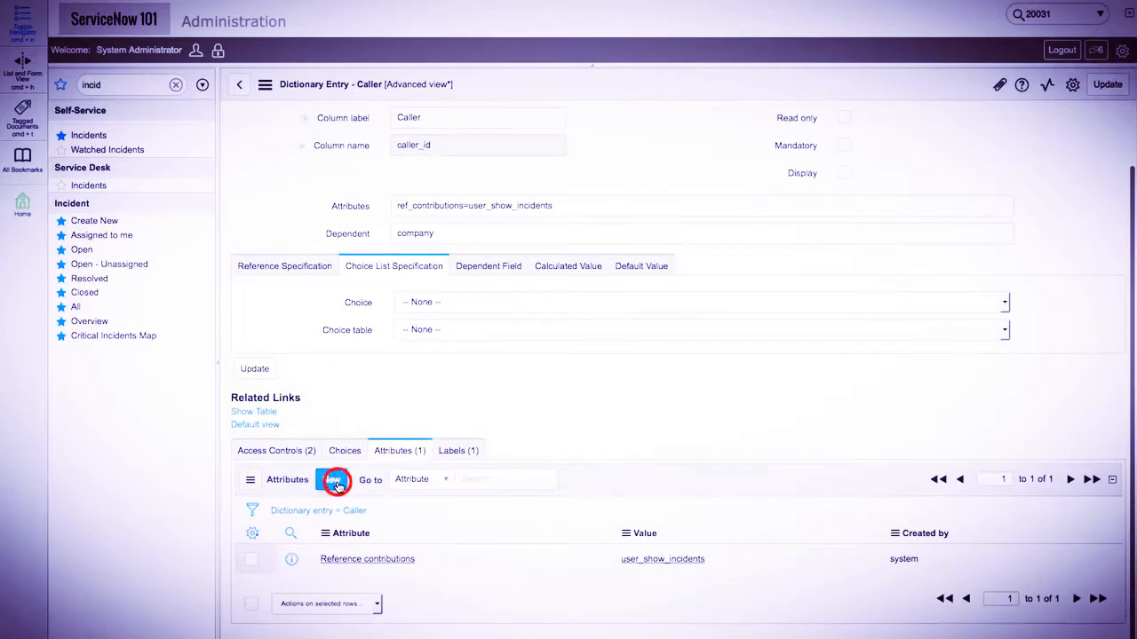
left_click(429, 124)
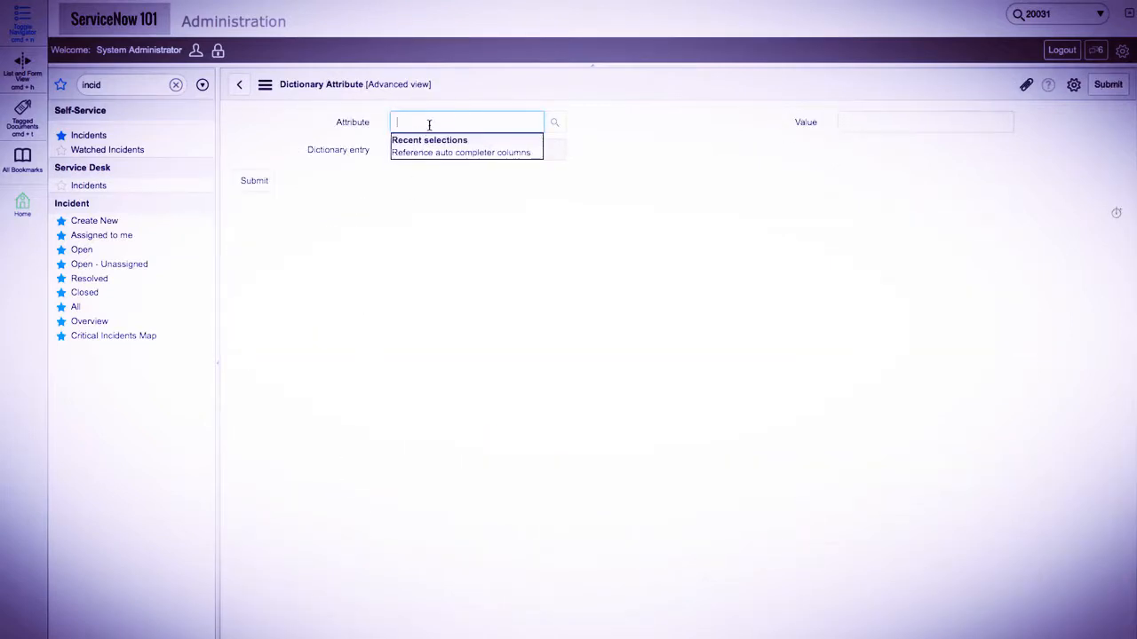
left_click(436, 152)
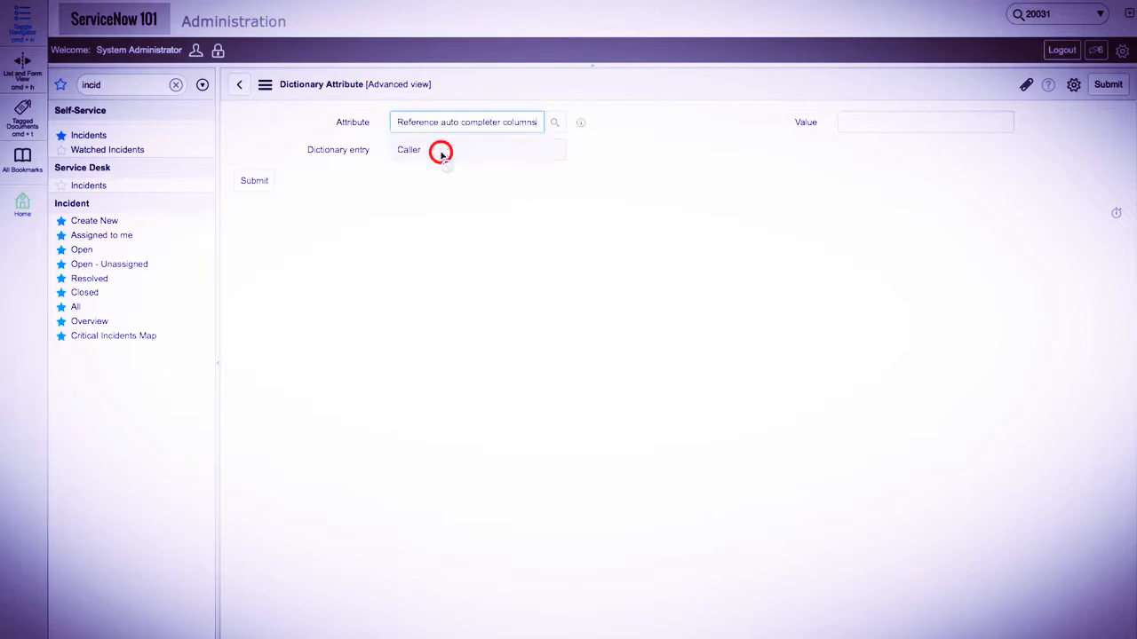
left_click(874, 123)
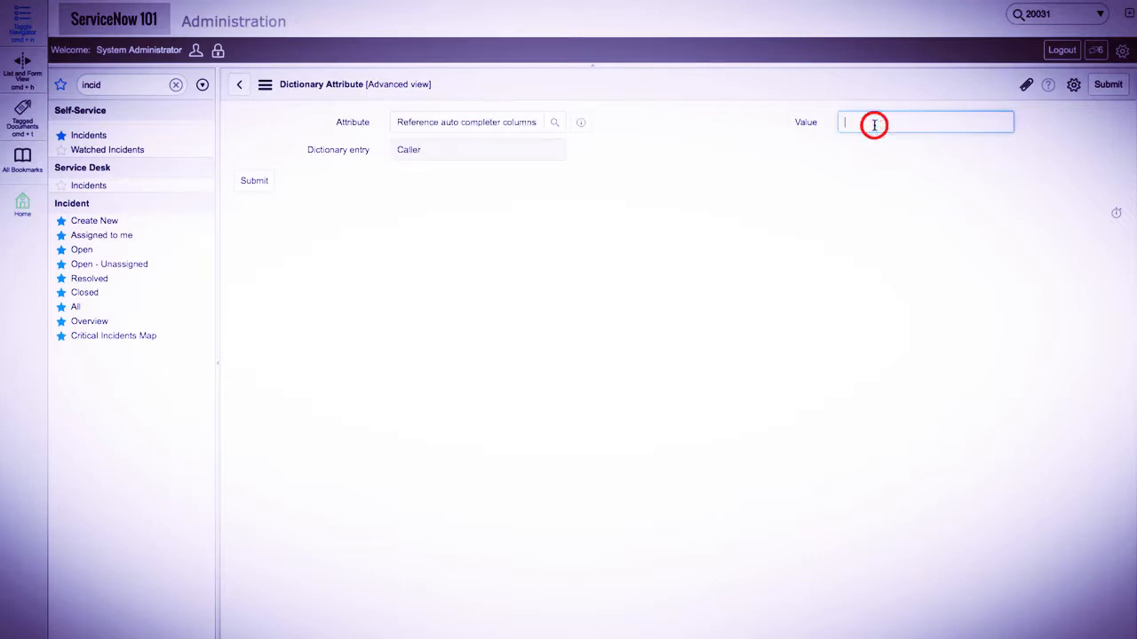
type("first_name")
left_click(249, 181)
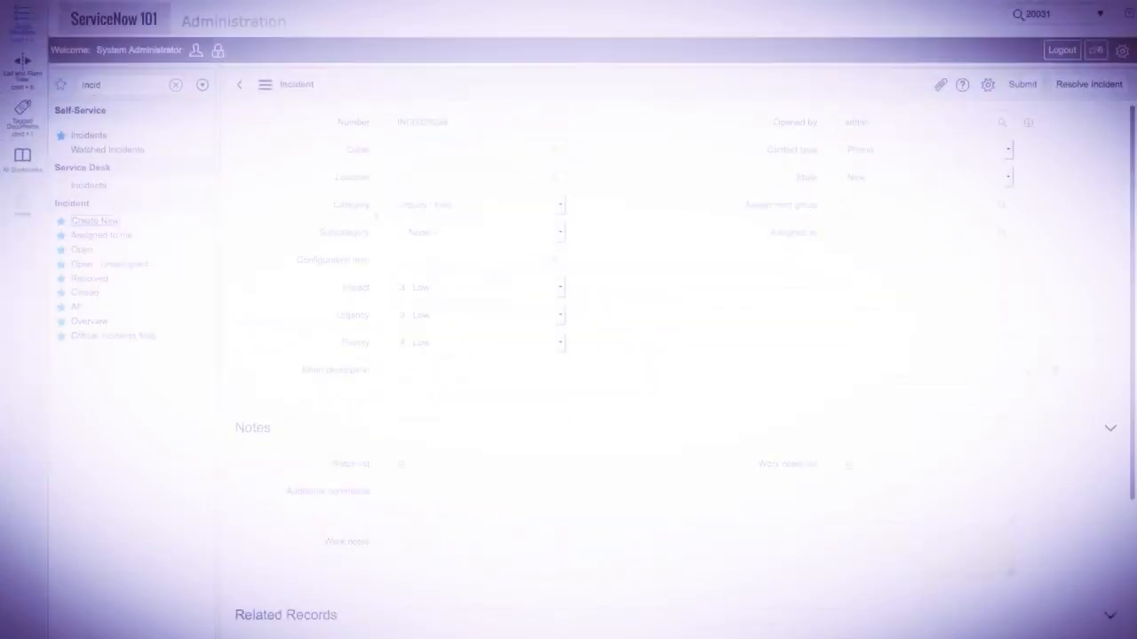
Step: Search for "busin" in the new incident's Caller field to check the suggestion columns, and clear the search text
left_click(429, 150)
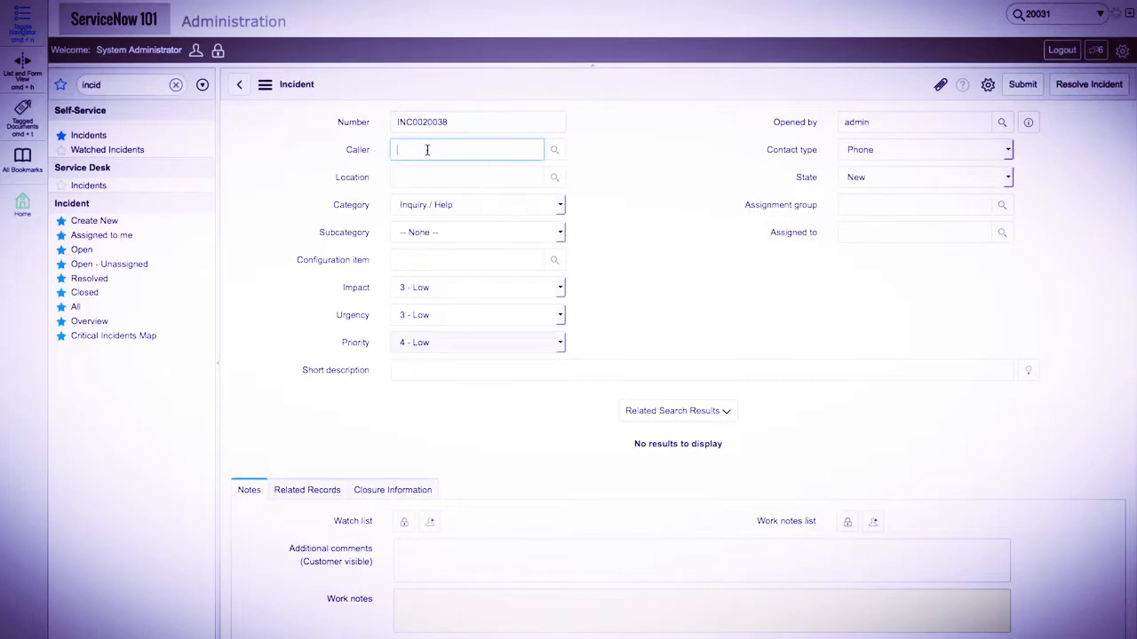
type("busin")
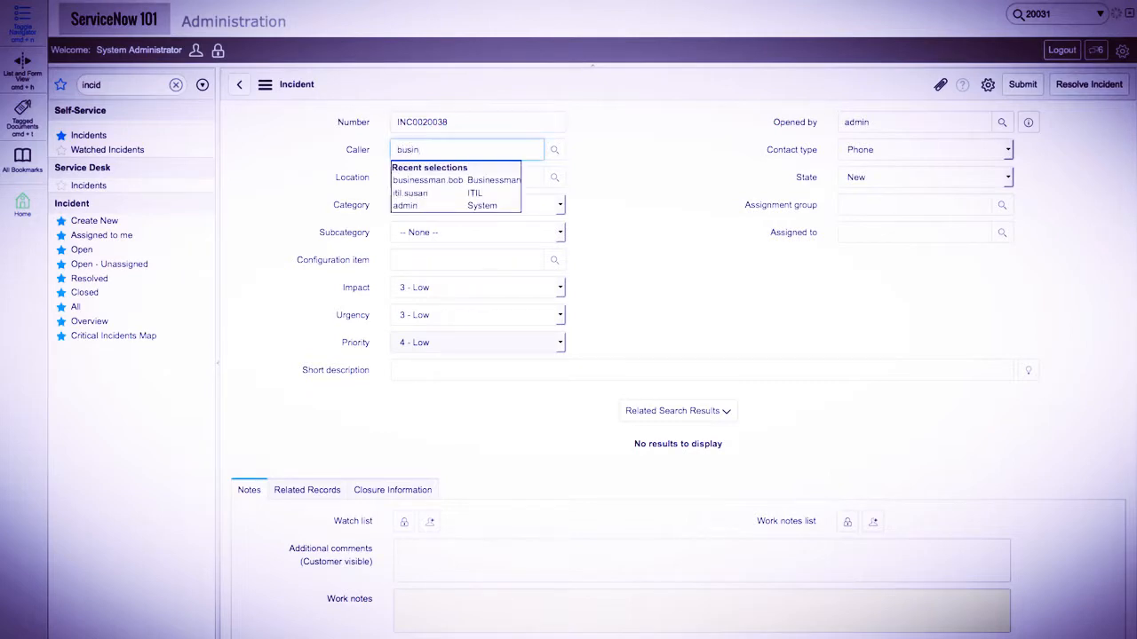
key("BackSpace")
key("BackSpace")
key("BackSpace")
key("BackSpace")
key("BackSpace")
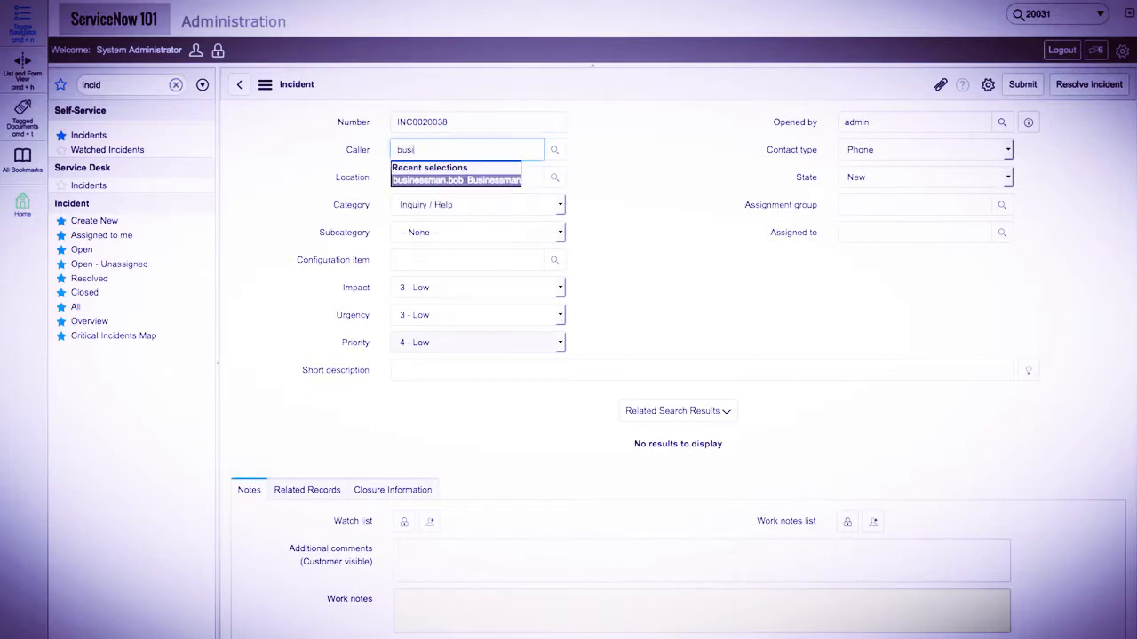
Step: Search for "itil" in the new incident's Caller field, select the matching user ID, and preview that user's record
type("iti")
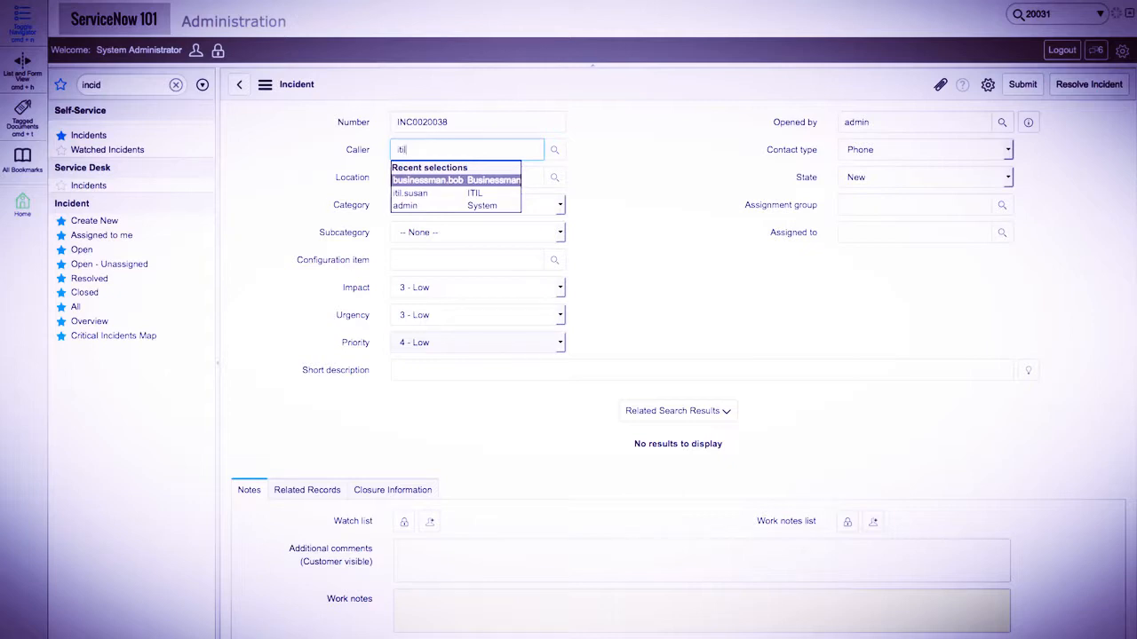
type("l")
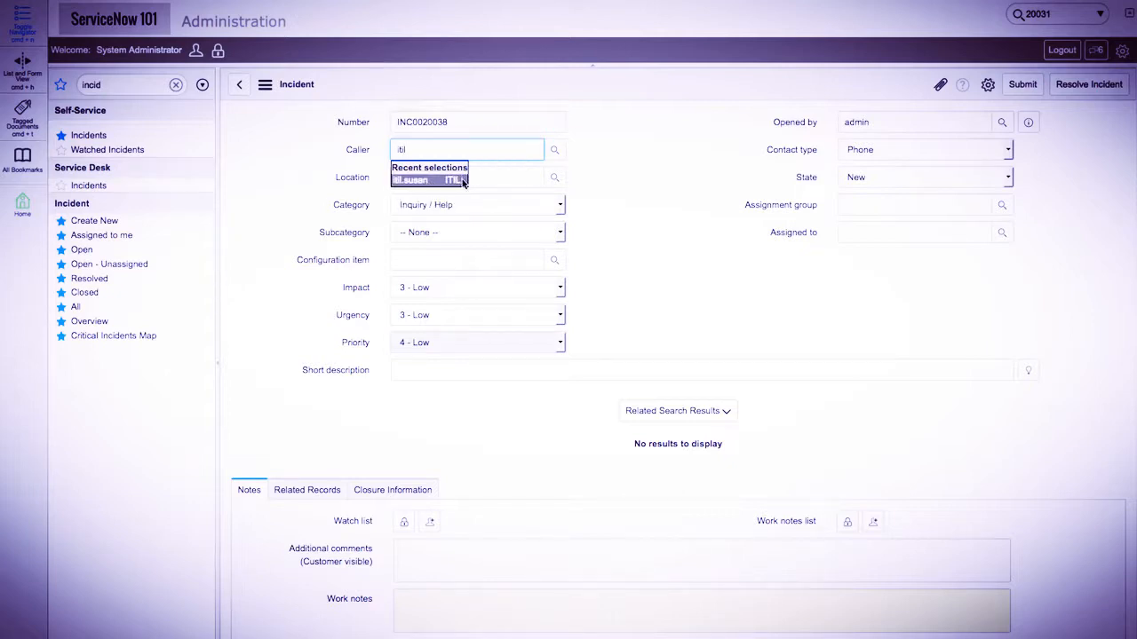
left_click(458, 181)
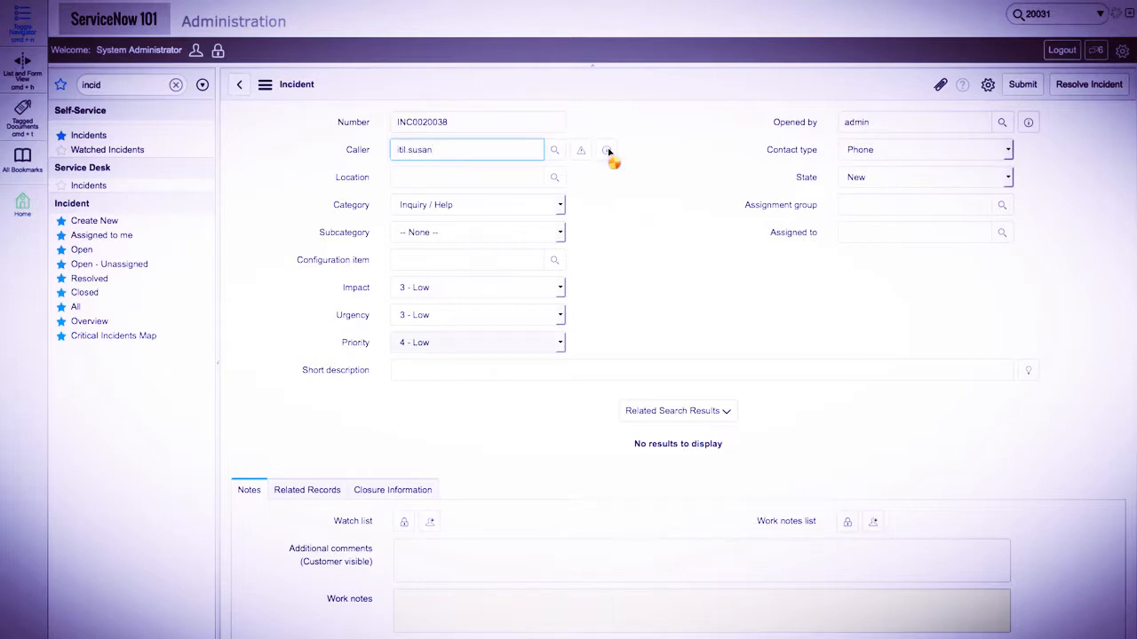
mouse_move(608, 152)
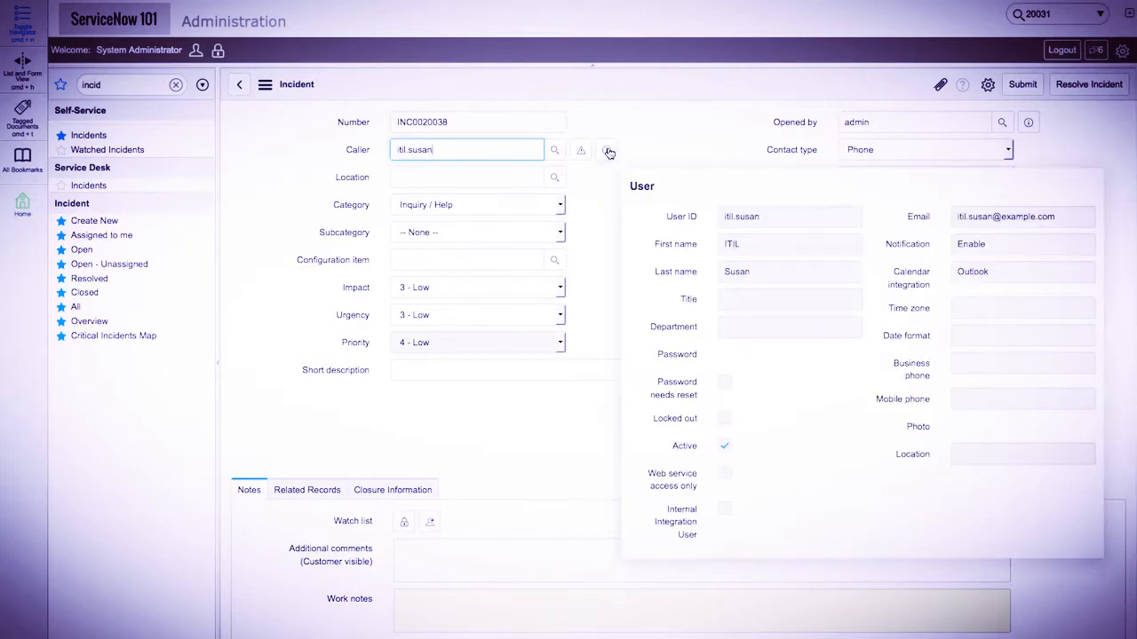
left_click(641, 176)
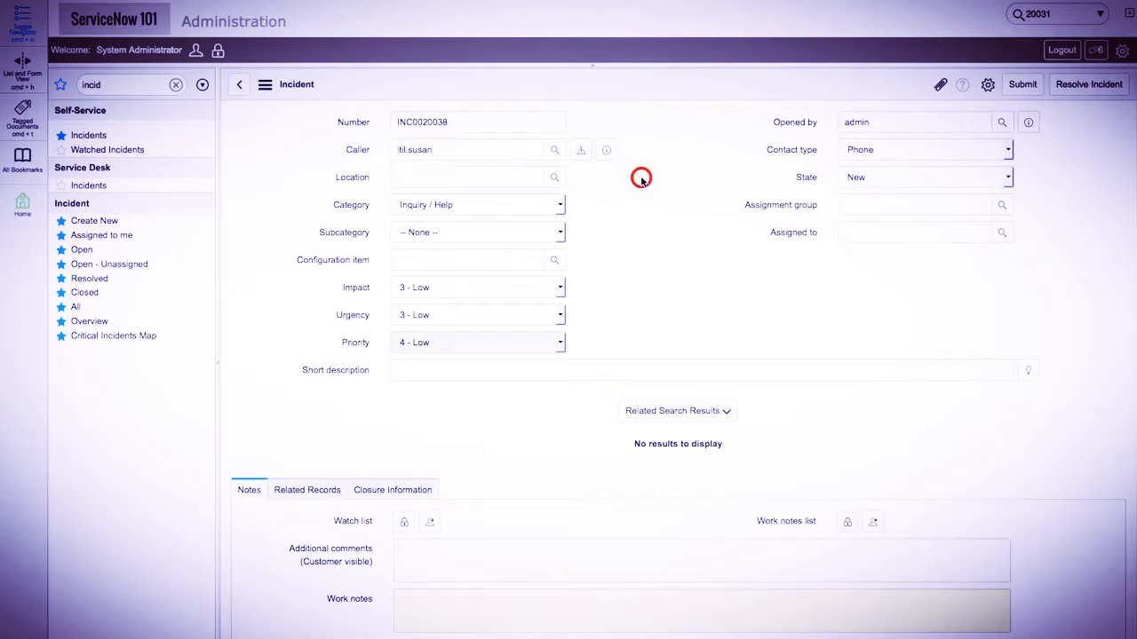
left_click(341, 131)
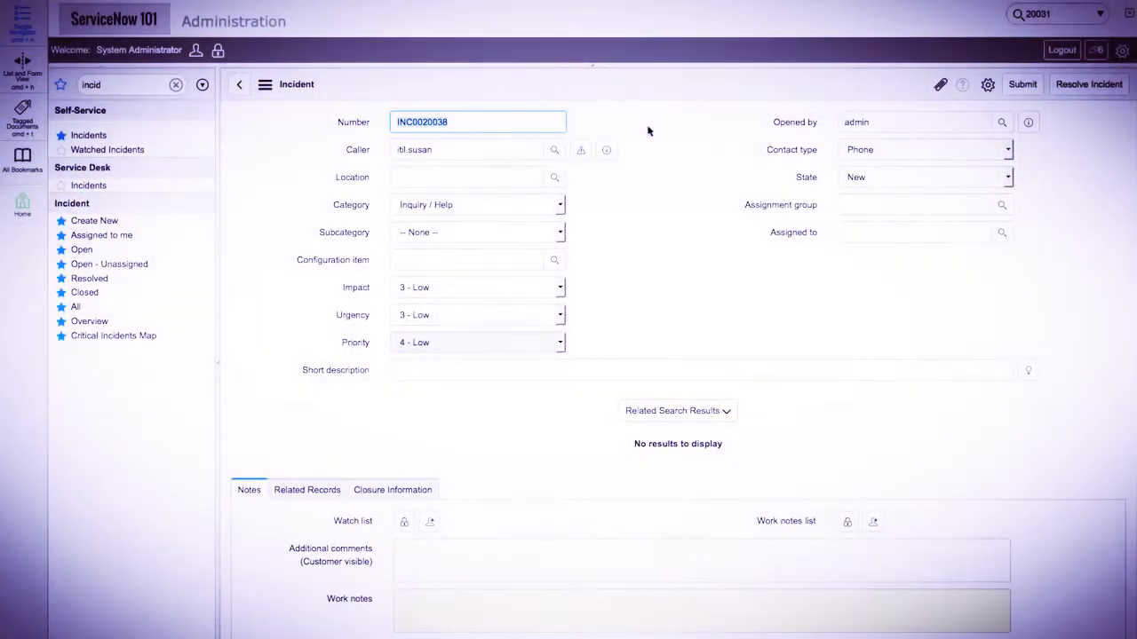
left_click(649, 128)
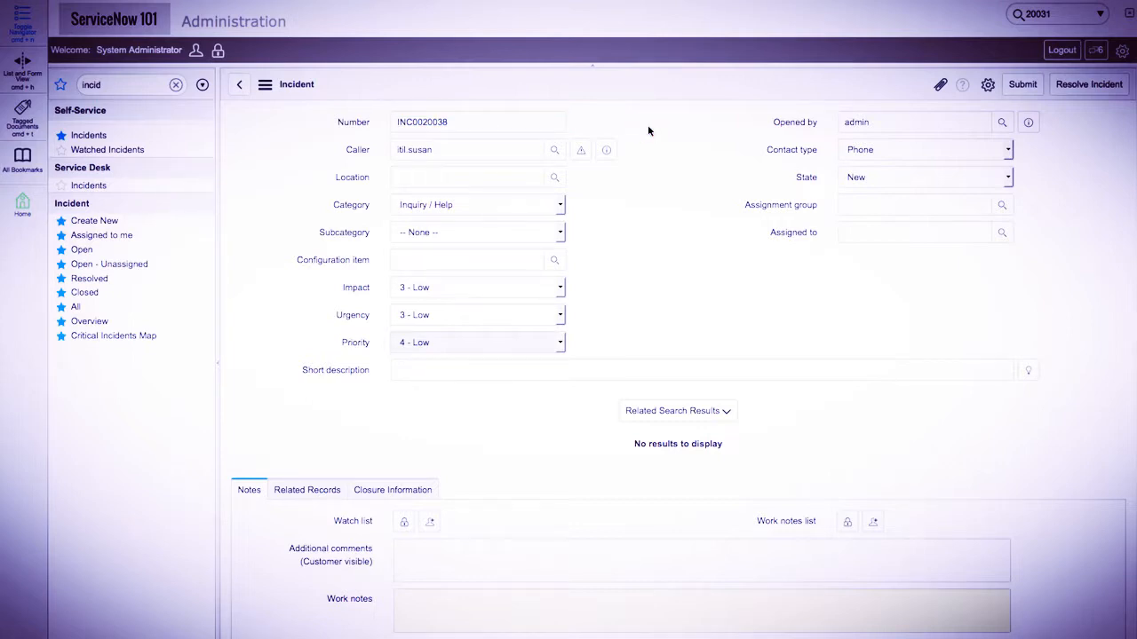
Step: Find Number Maintenance by filtering the application navigator for "number", and open its list of numbers
left_click(175, 87)
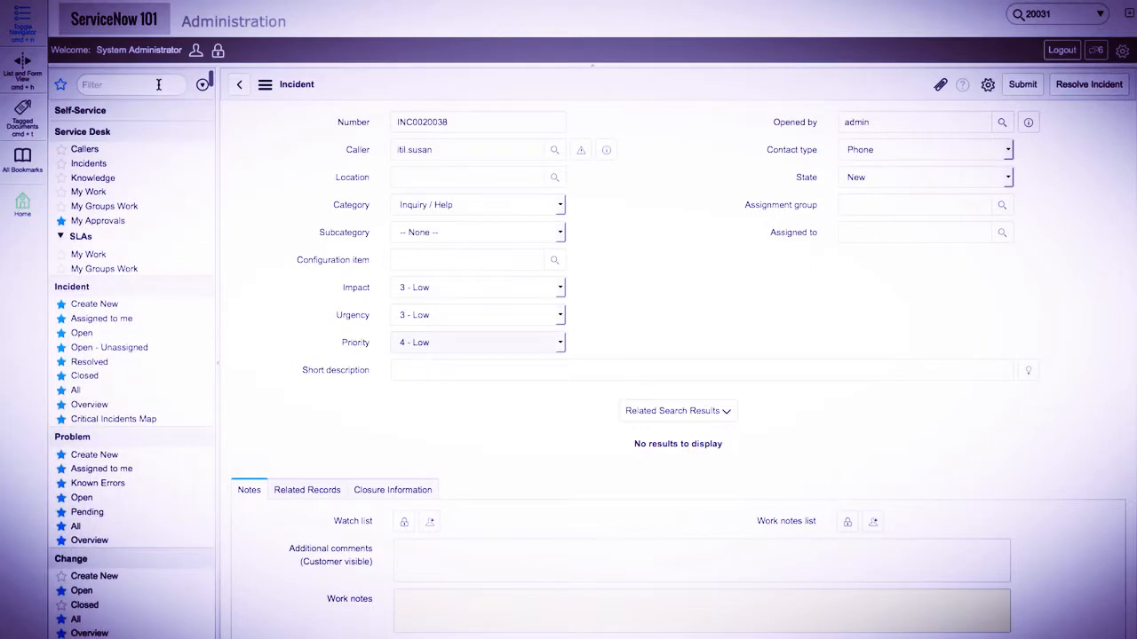
left_click(159, 84)
type("n")
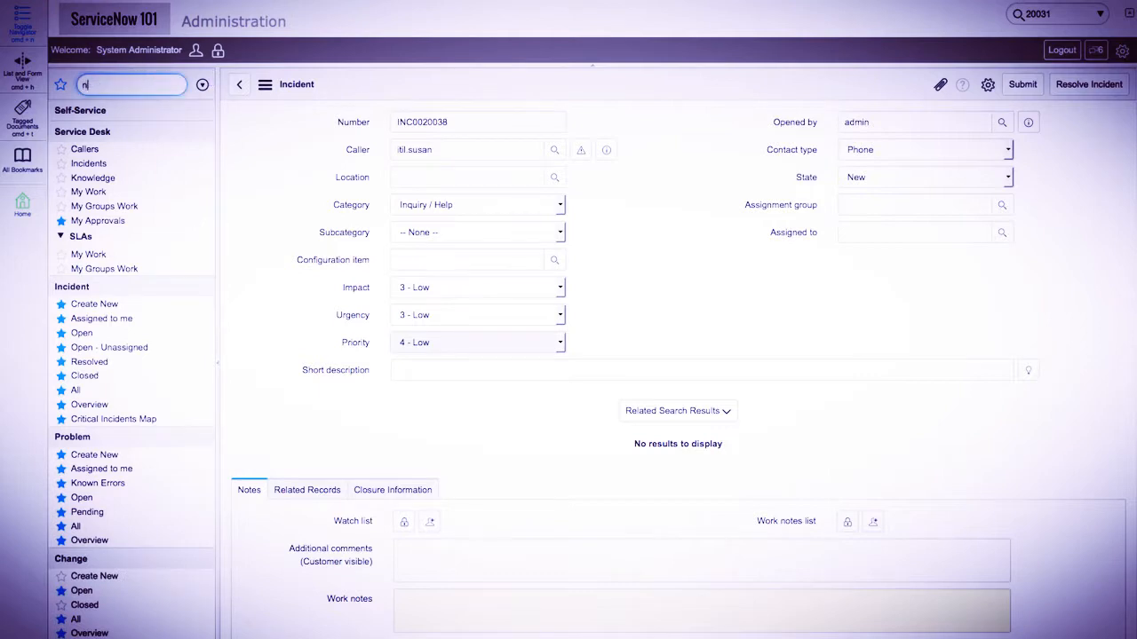
type("umber")
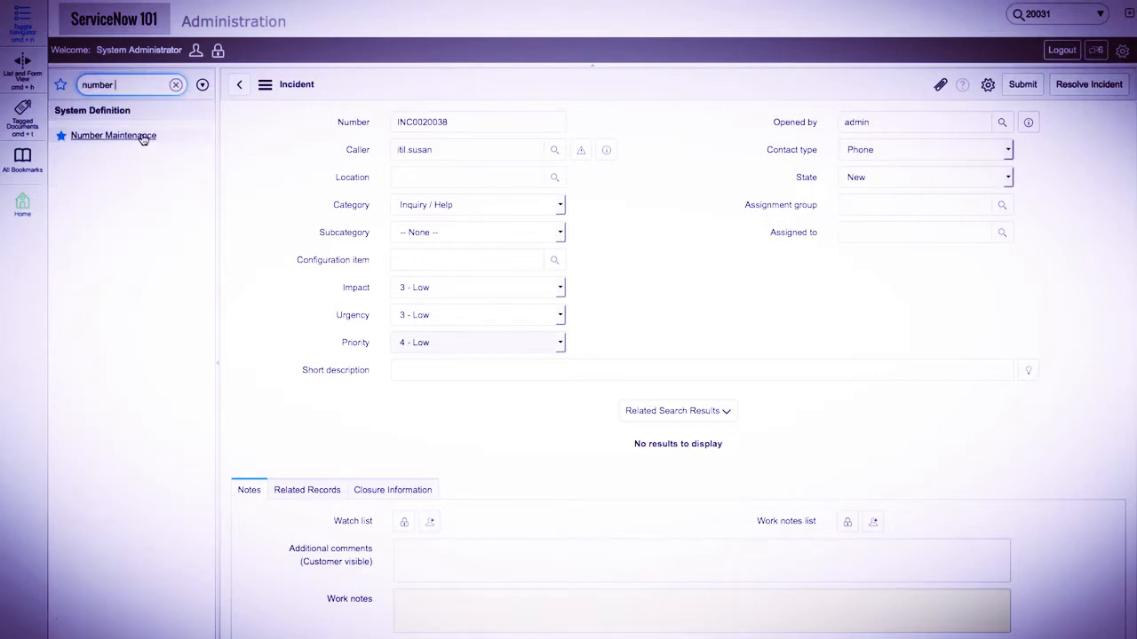
left_click(142, 136)
left_click(715, 268)
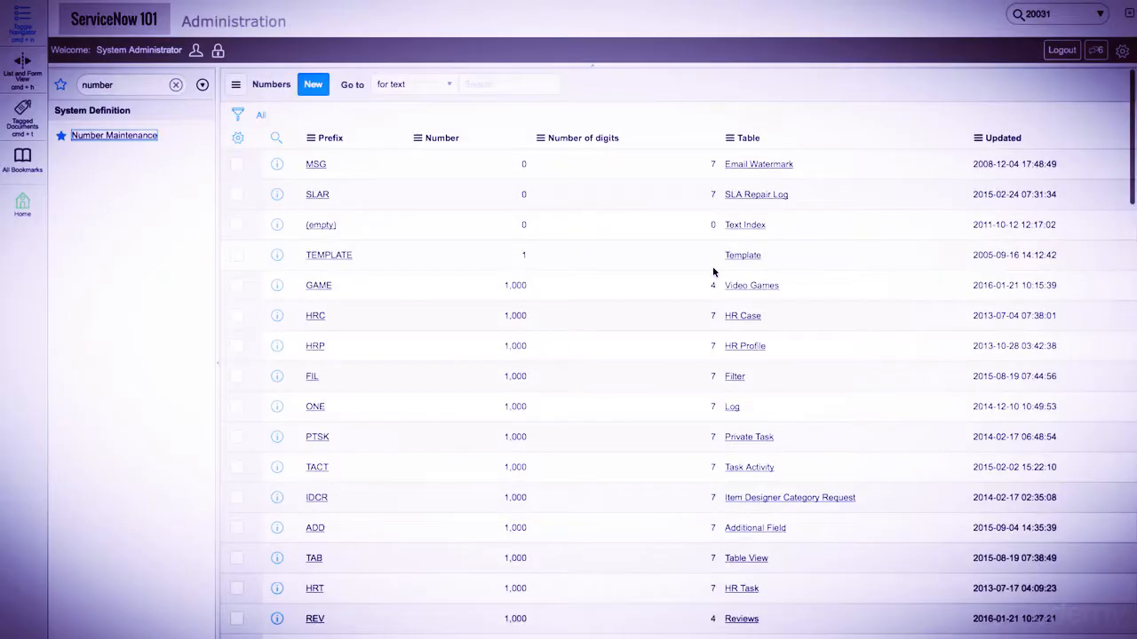
Step: Filter the Numbers list for prefixes containing INC using the column search value "*INC"
left_click(276, 137)
left_click(359, 167)
type("*INC")
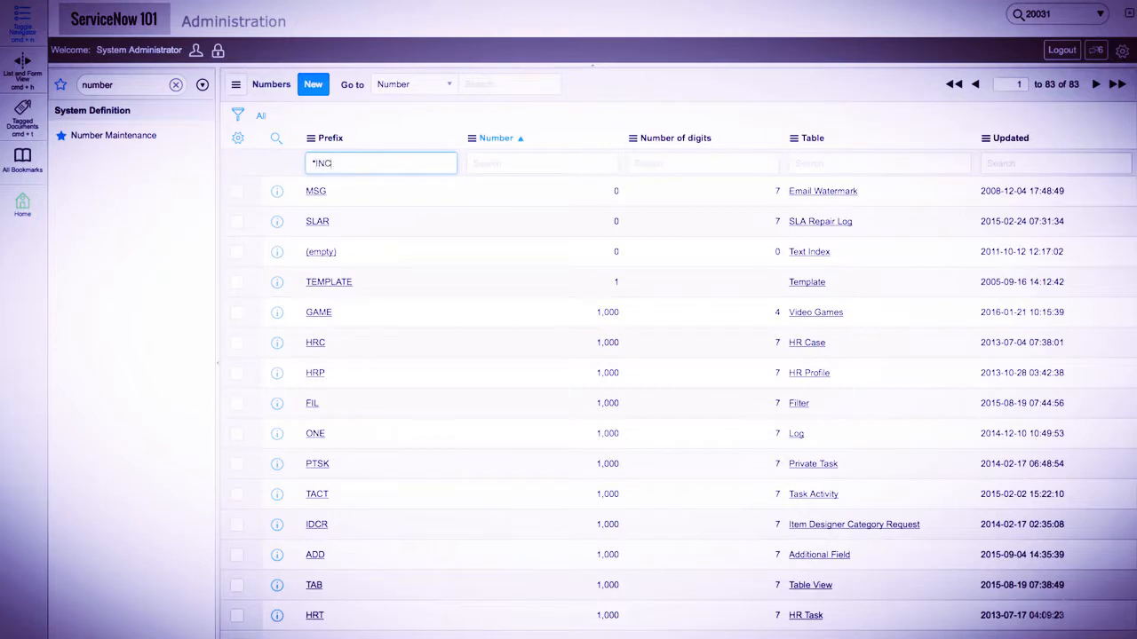
key("Return")
Step: Open the INC number record for the Incident table, view its number counter, and return from the counter
left_click(275, 222)
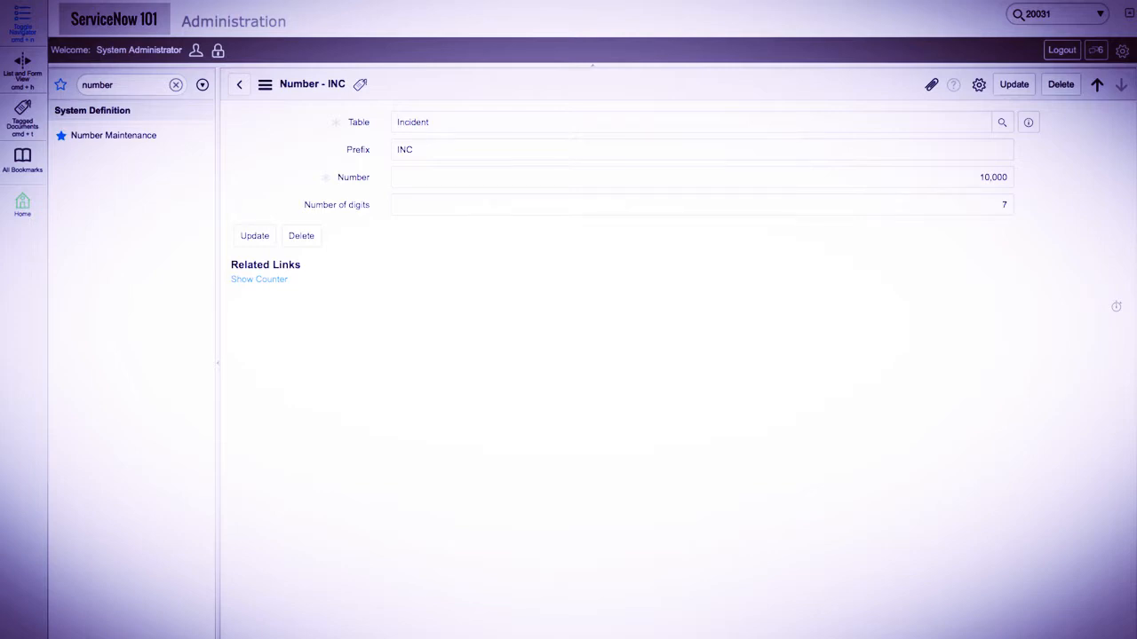
left_click(431, 300)
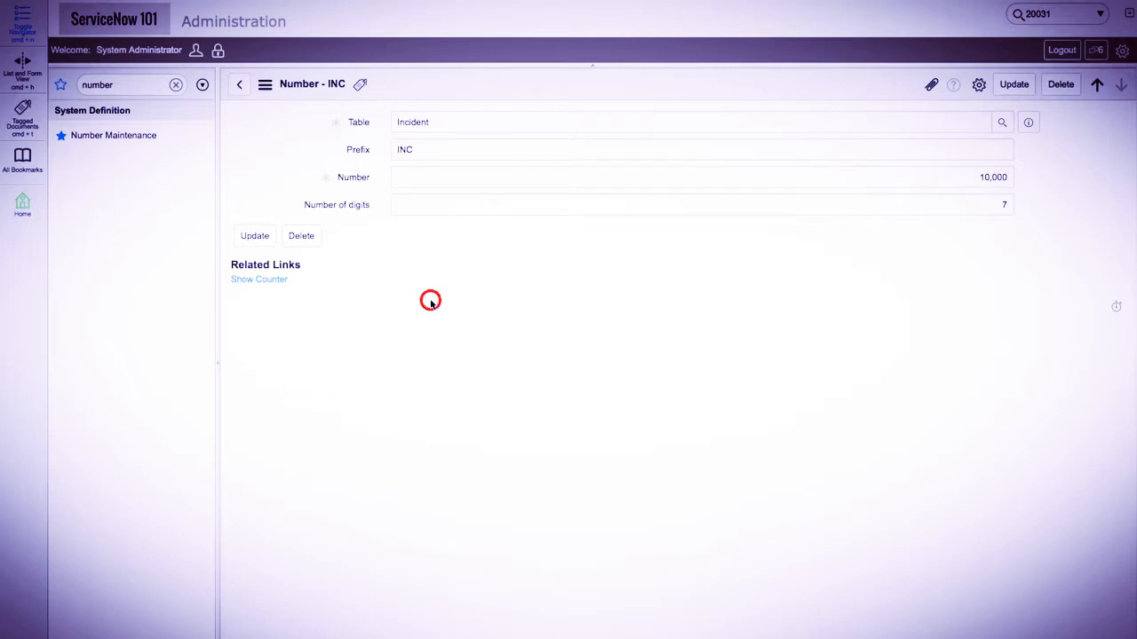
left_click(266, 282)
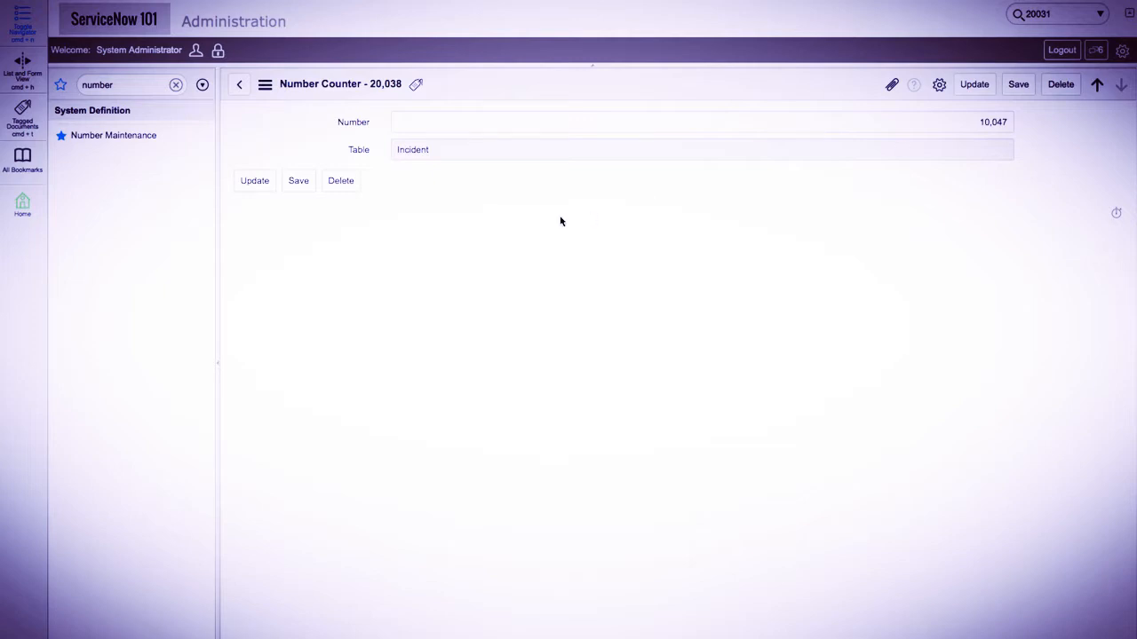
left_click(240, 89)
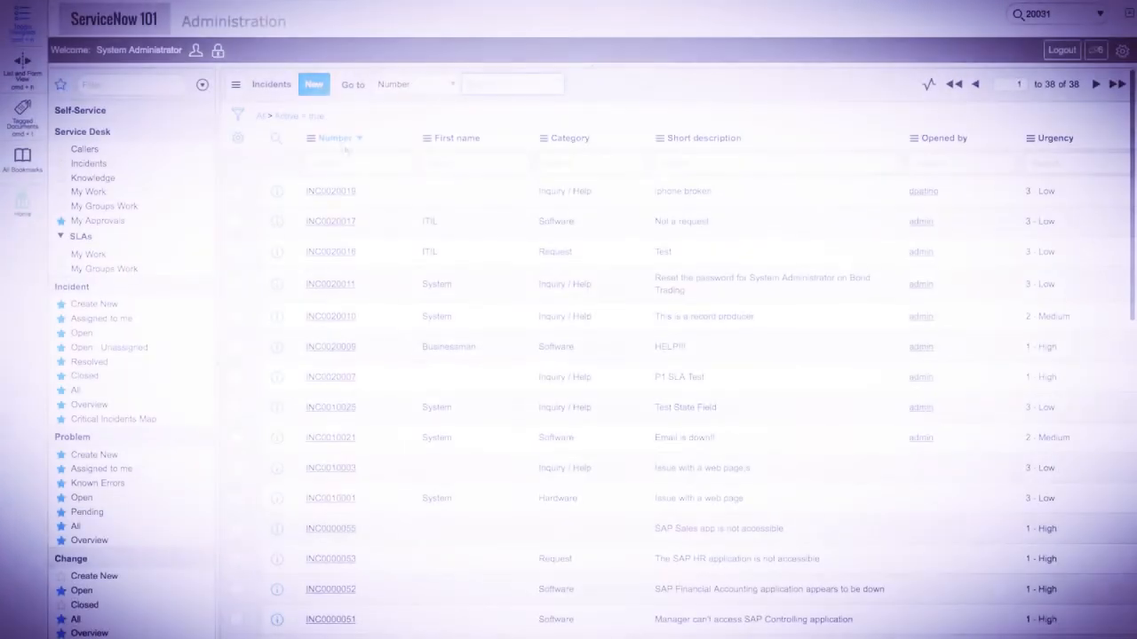
Step: Open the Incident table's definition from the incident list and show its numbering controls
right_click(344, 144)
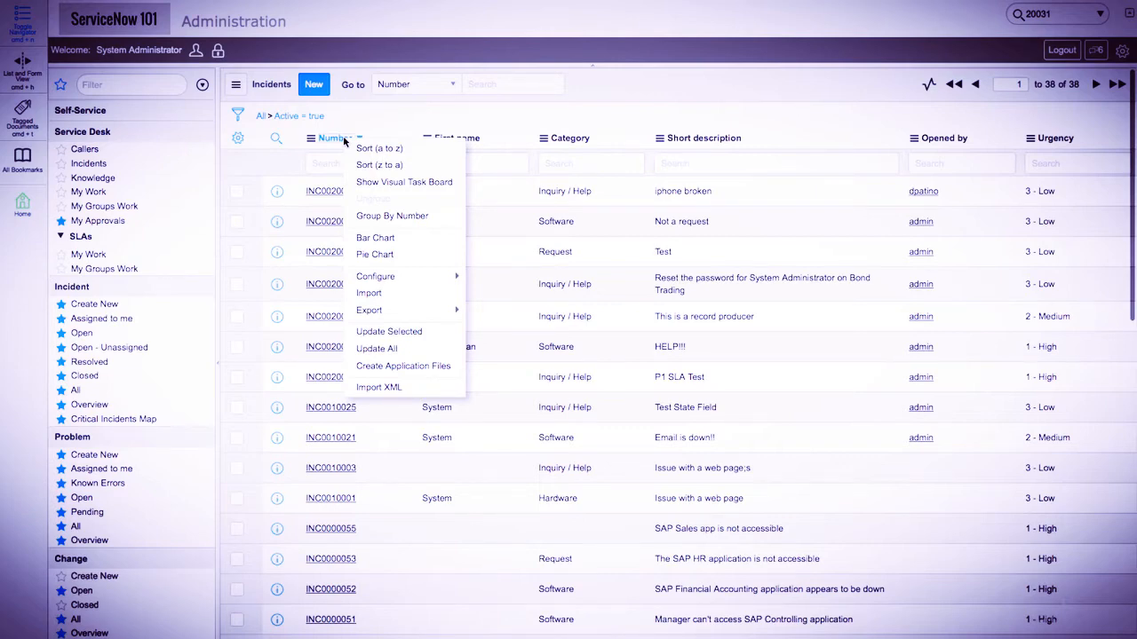
left_click(511, 353)
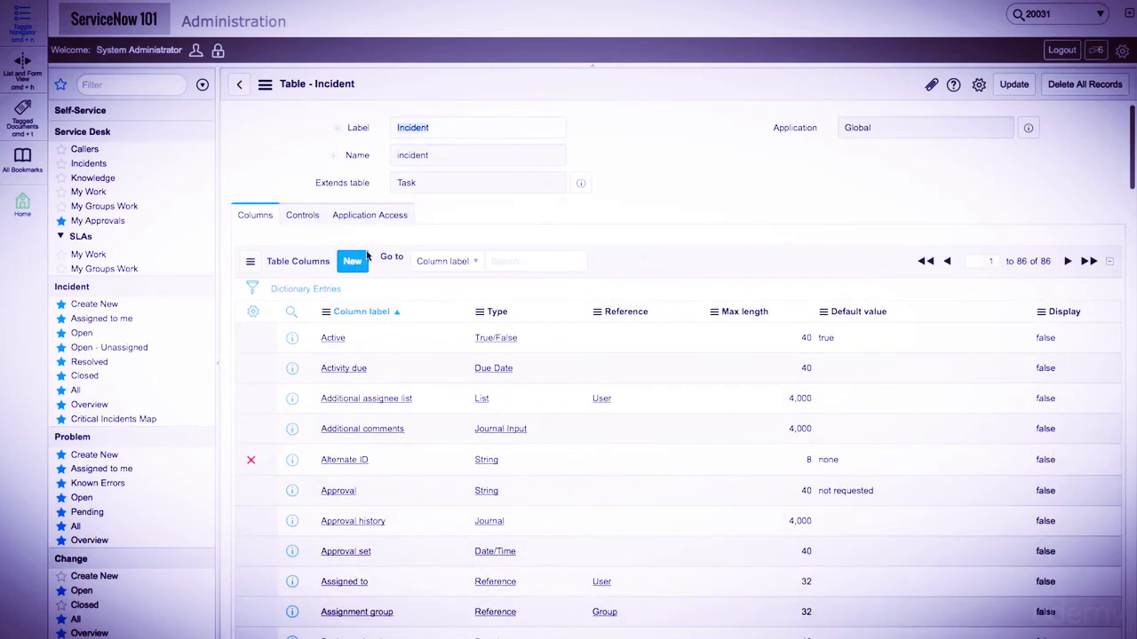
left_click(302, 216)
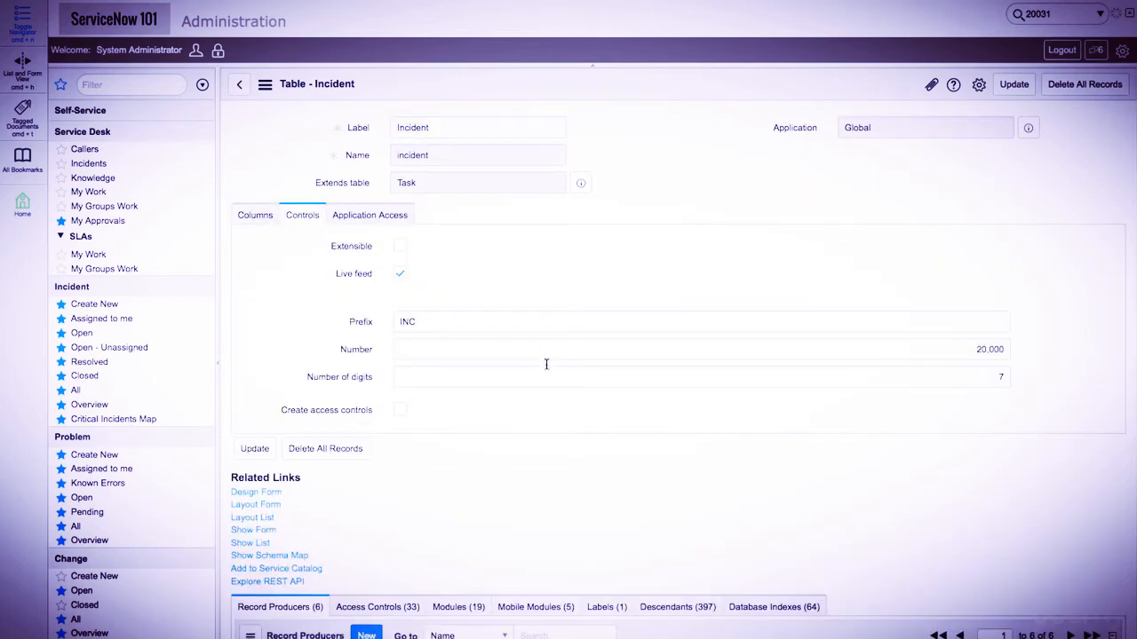